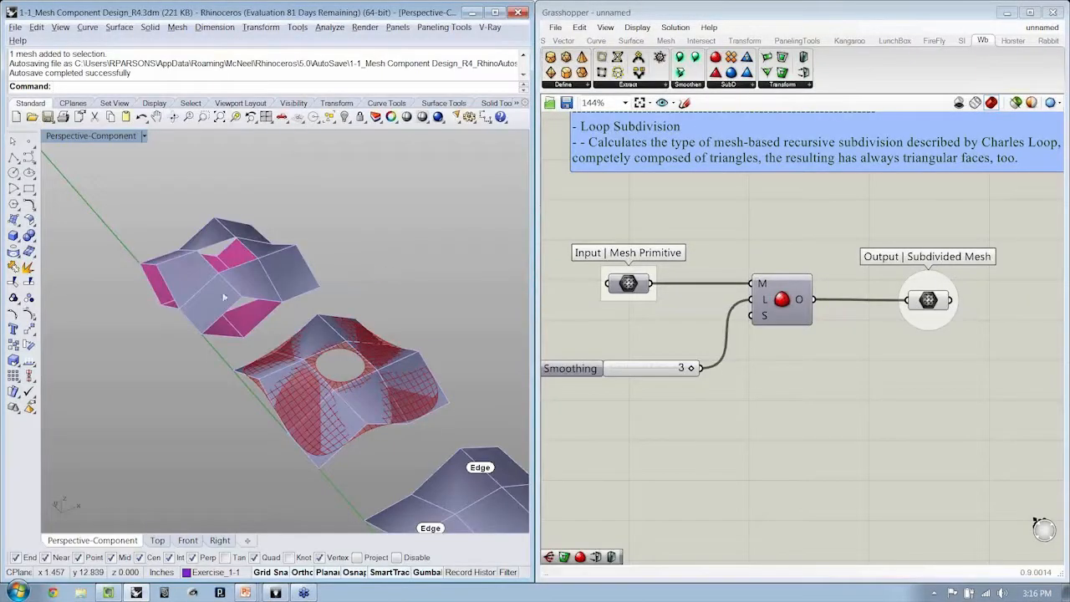
- Return to the four-view layout, shade the Right view and nudge the component mesh downward
mouse_move(224, 297)
right_down()
mouse_move(390, 266)
mouse_move(372, 284)
mouse_move(393, 278)
right_up()
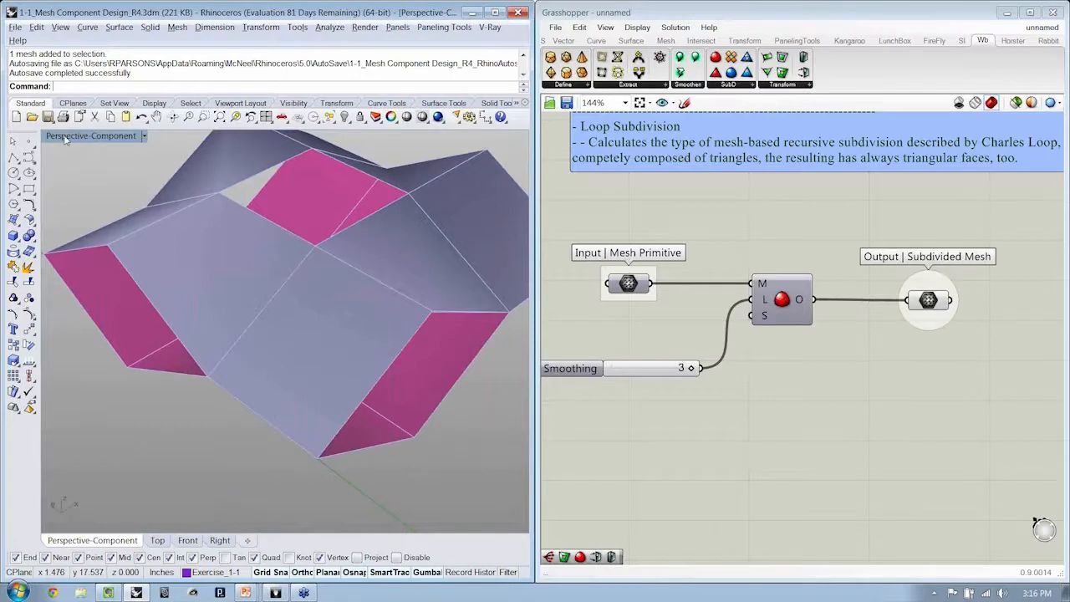
double_click(65, 138)
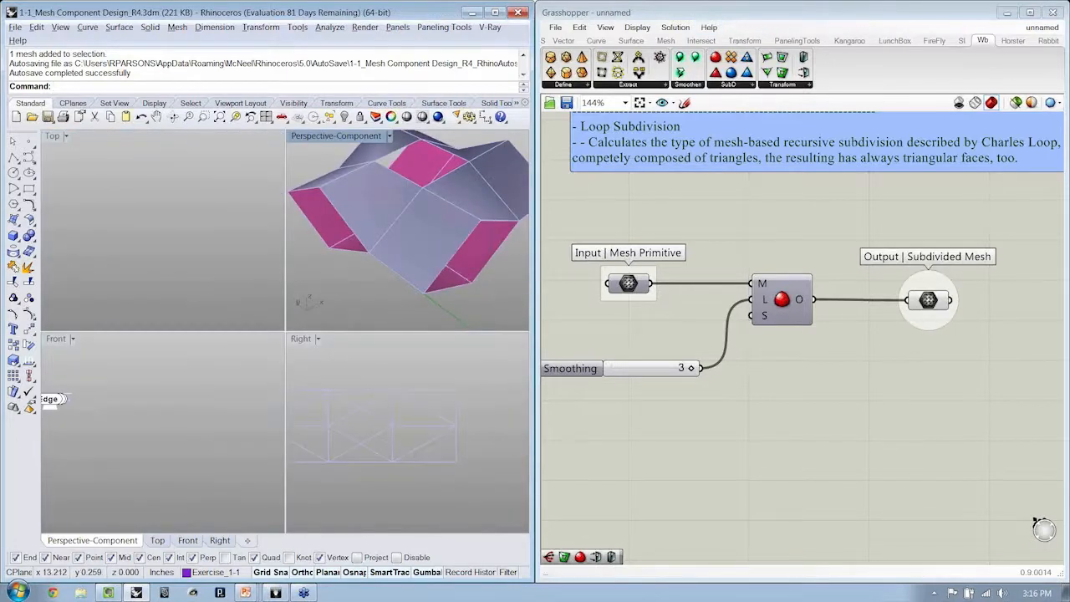
click(311, 345)
key(ctrl+alt+s)
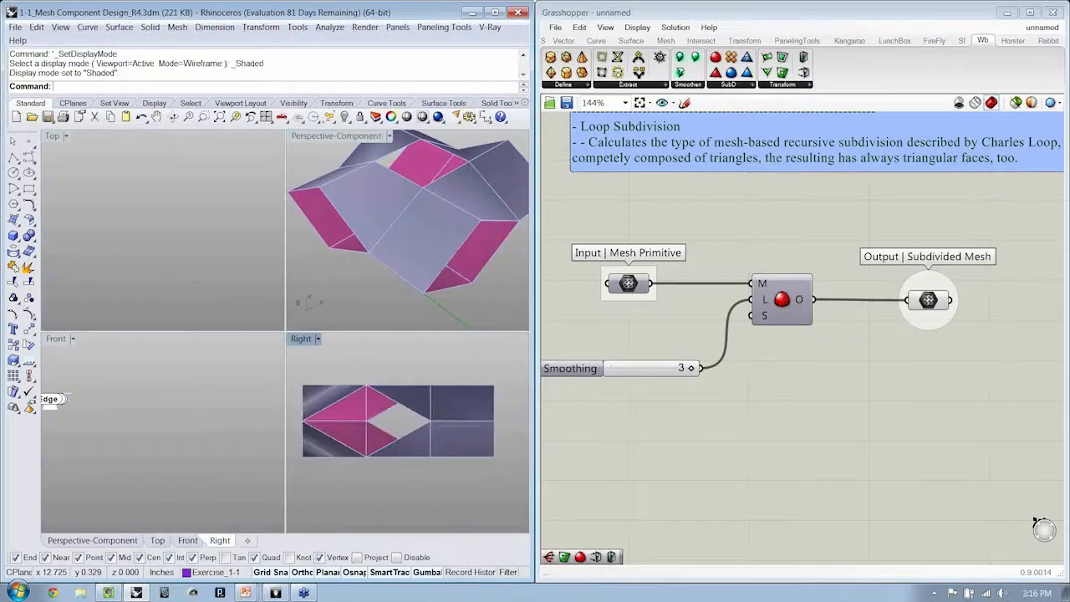
click(398, 434)
scroll(398, 434, down, 1)
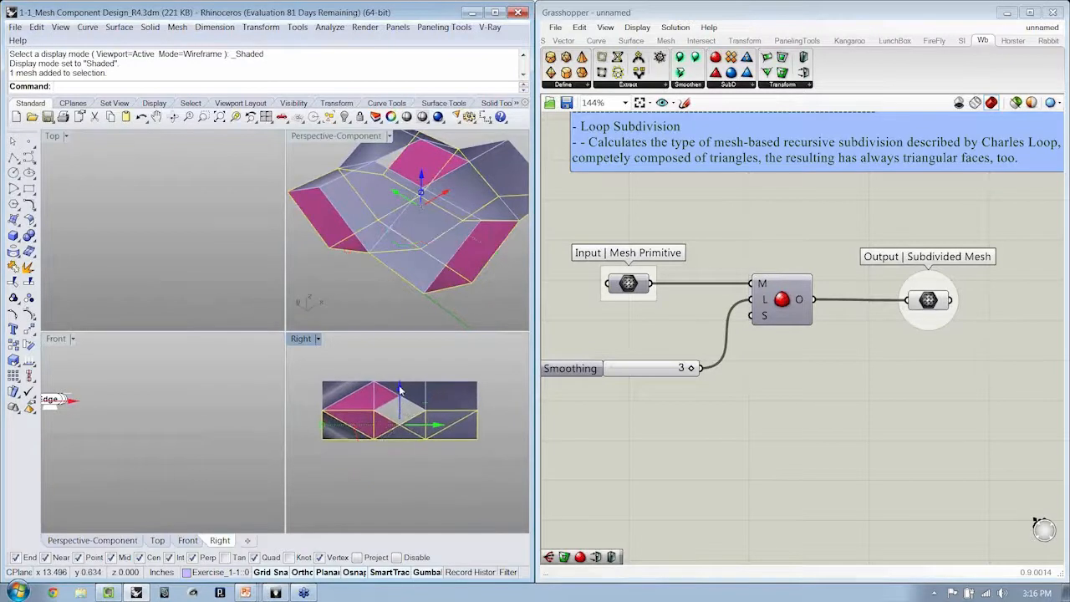
drag(407, 412, 400, 403)
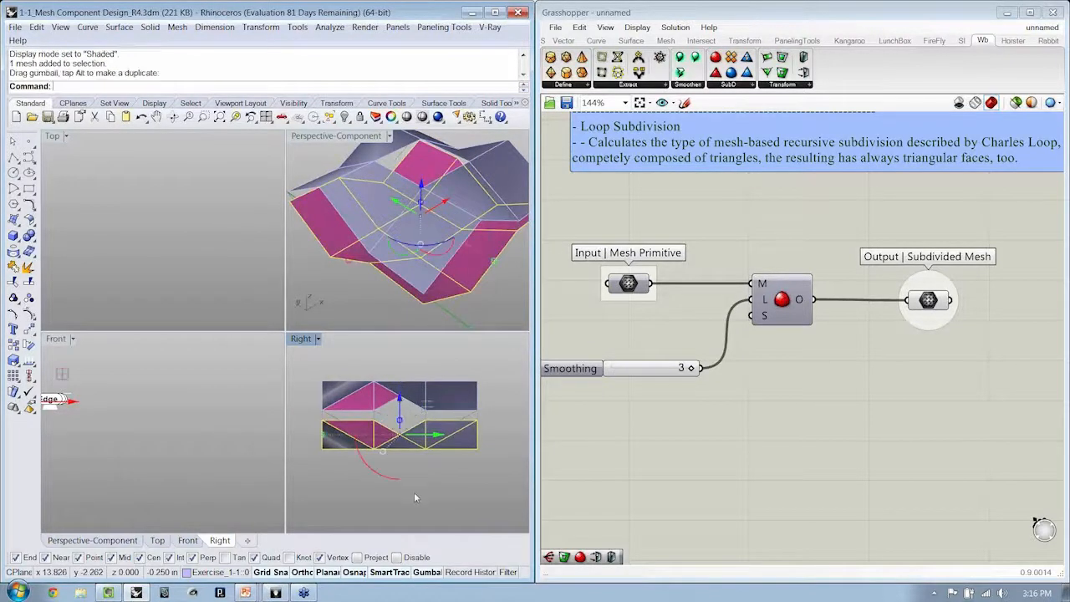
- Maximize the Perspective view and orbit around the component mesh, selecting and deselecting it to inspect it
double_click(338, 135)
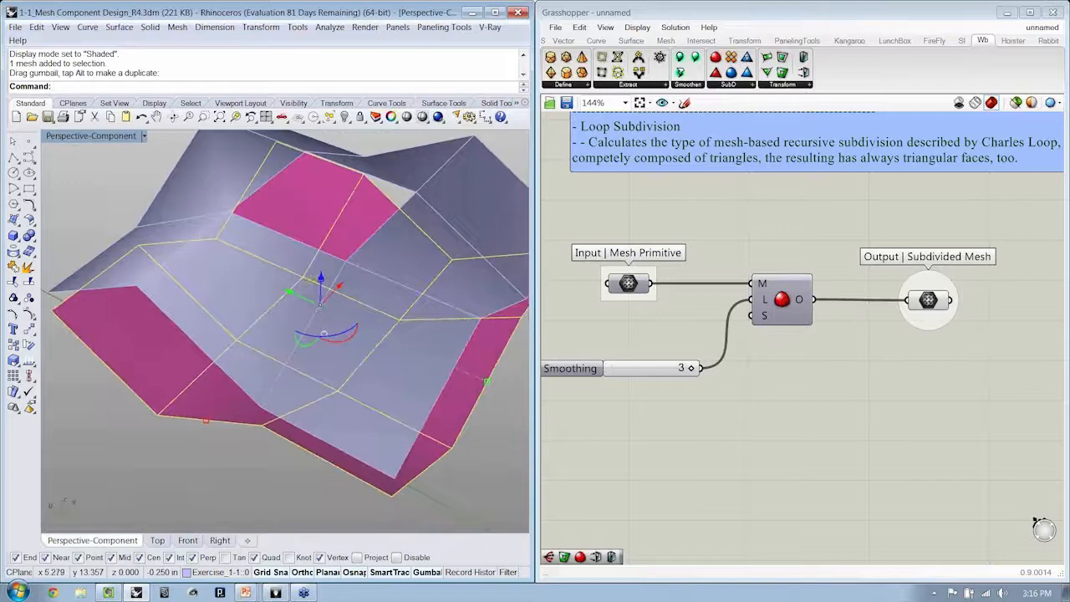
mouse_move(313, 317)
right_down()
mouse_move(327, 286)
mouse_move(357, 324)
mouse_move(213, 306)
mouse_move(287, 356)
mouse_move(200, 268)
mouse_move(178, 332)
right_up()
click(200, 267)
scroll(178, 331, down, 3)
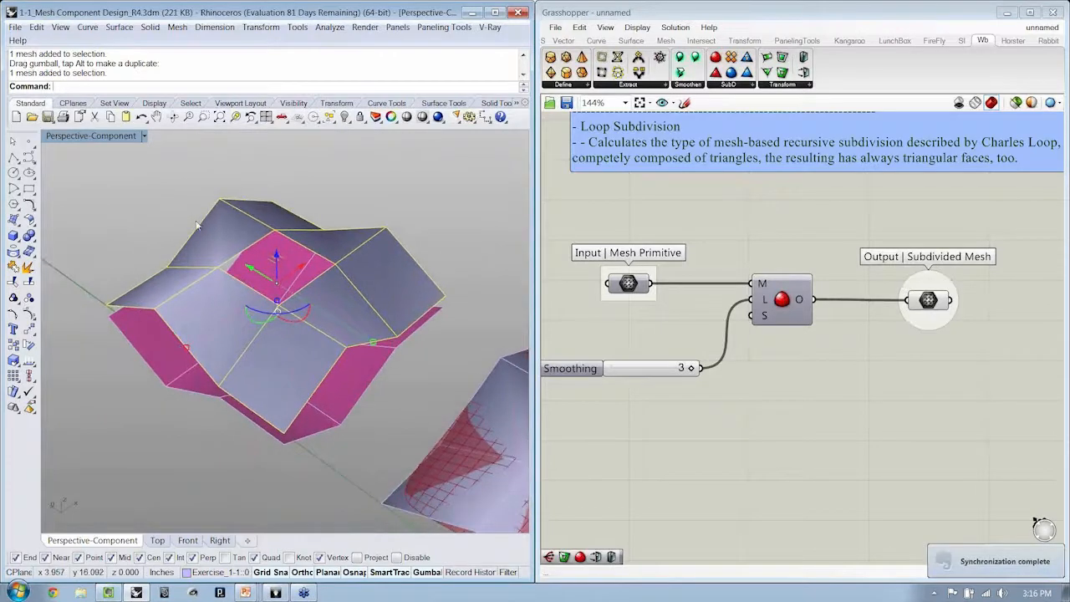
right_drag(276, 378, 215, 268)
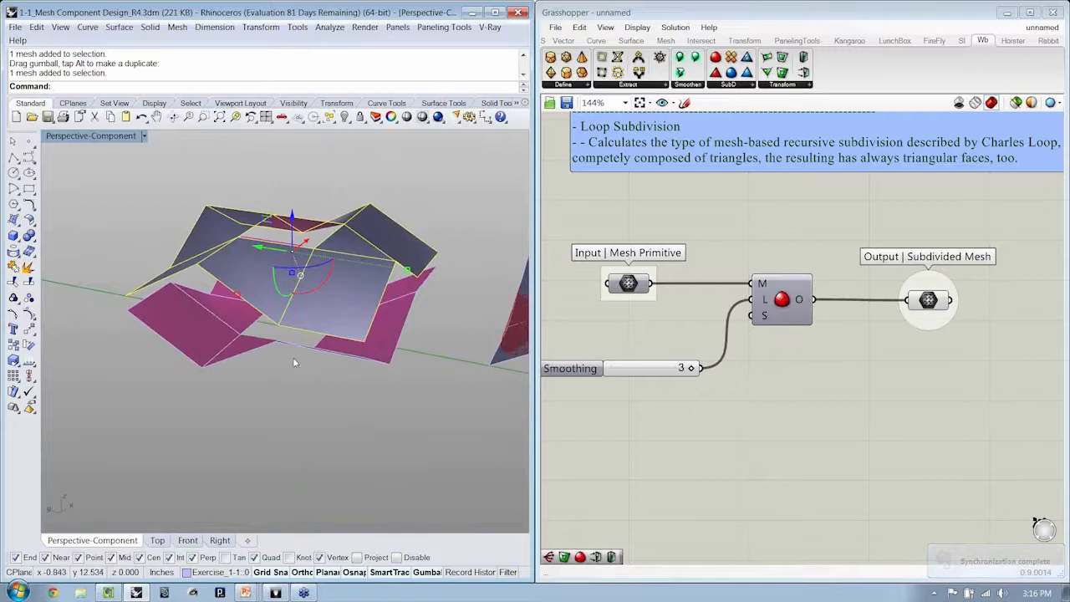
mouse_move(292, 362)
right_down()
mouse_move(293, 429)
mouse_move(273, 323)
right_up()
key(Escape)
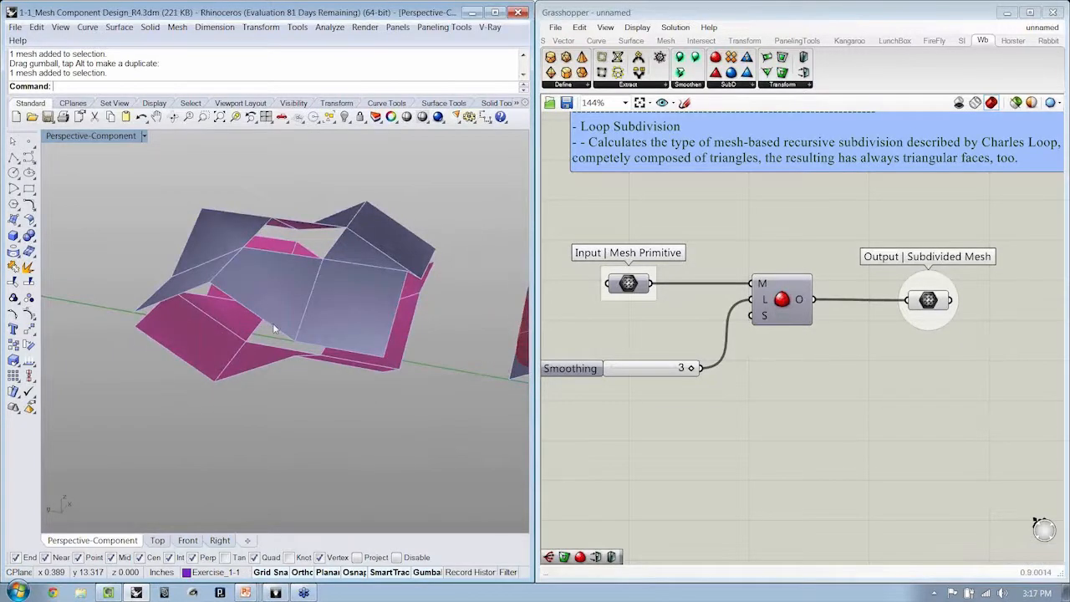
right_drag(308, 280, 287, 336)
click(288, 335)
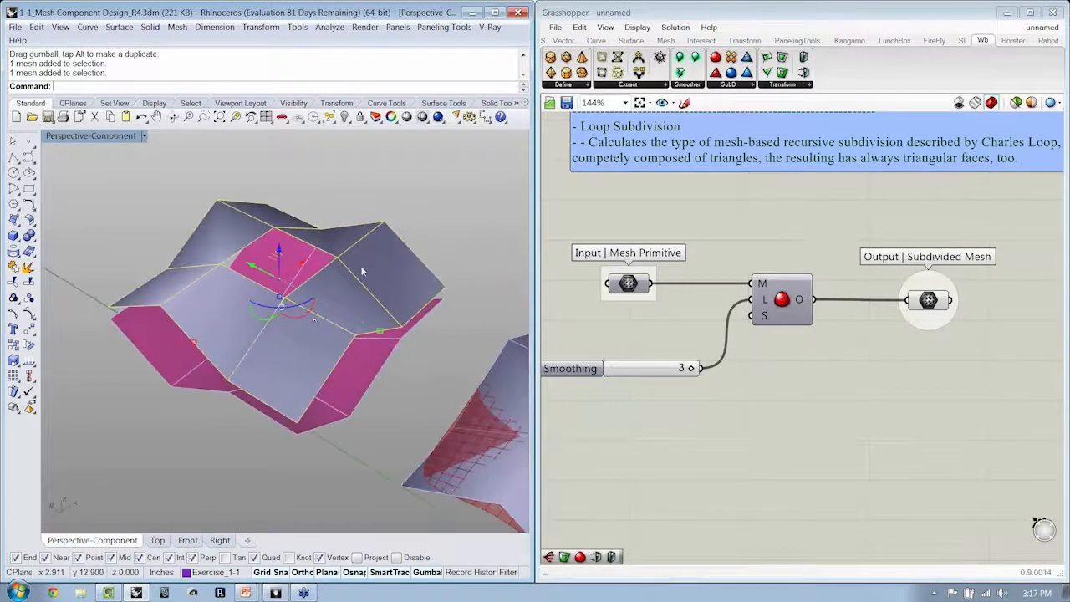
right_drag(380, 257, 359, 317)
key(Escape)
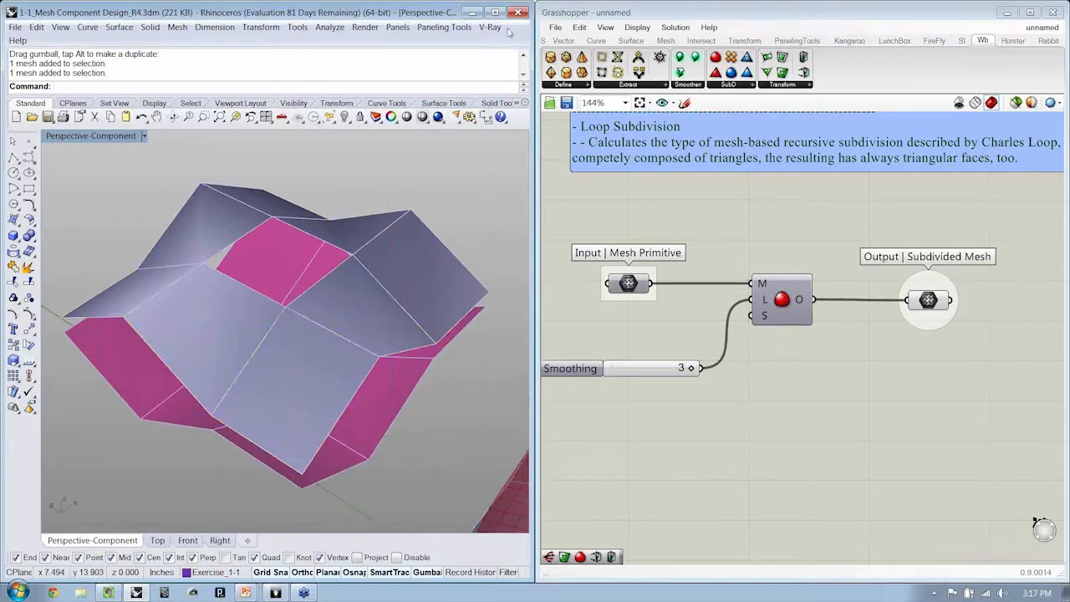
- Make Rhino fill the whole screen and orbit to look down on the mesh's pink sides
click(496, 12)
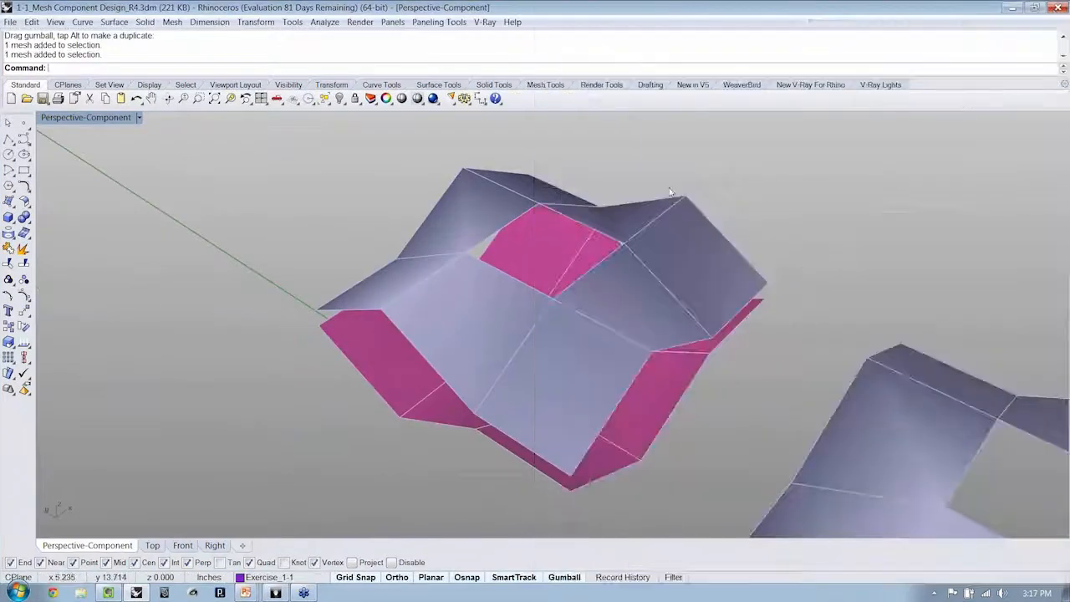
right_drag(669, 192, 633, 281)
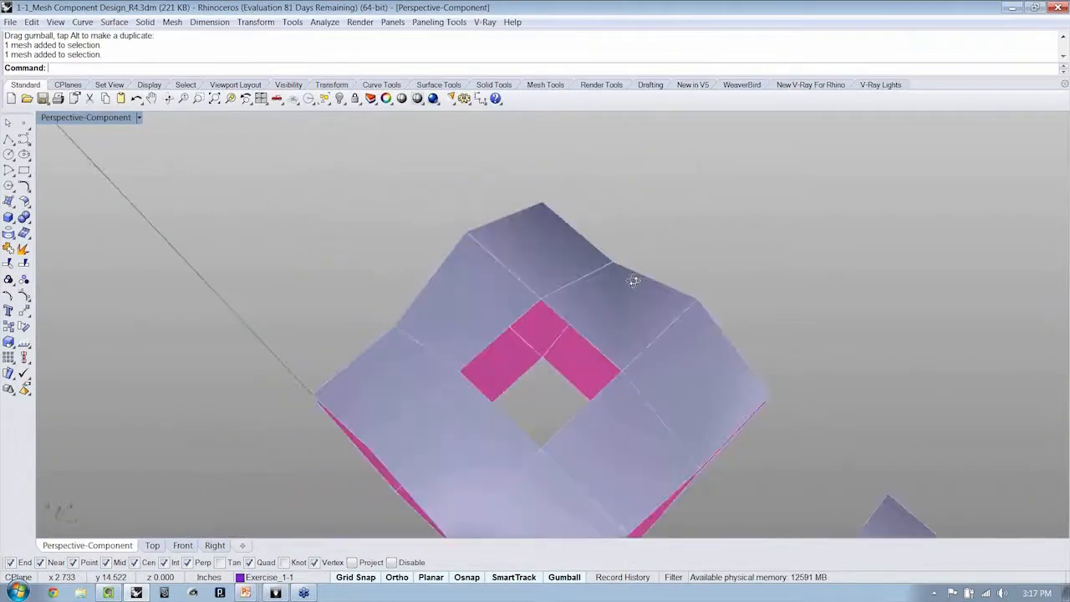
right_drag(556, 326, 513, 200)
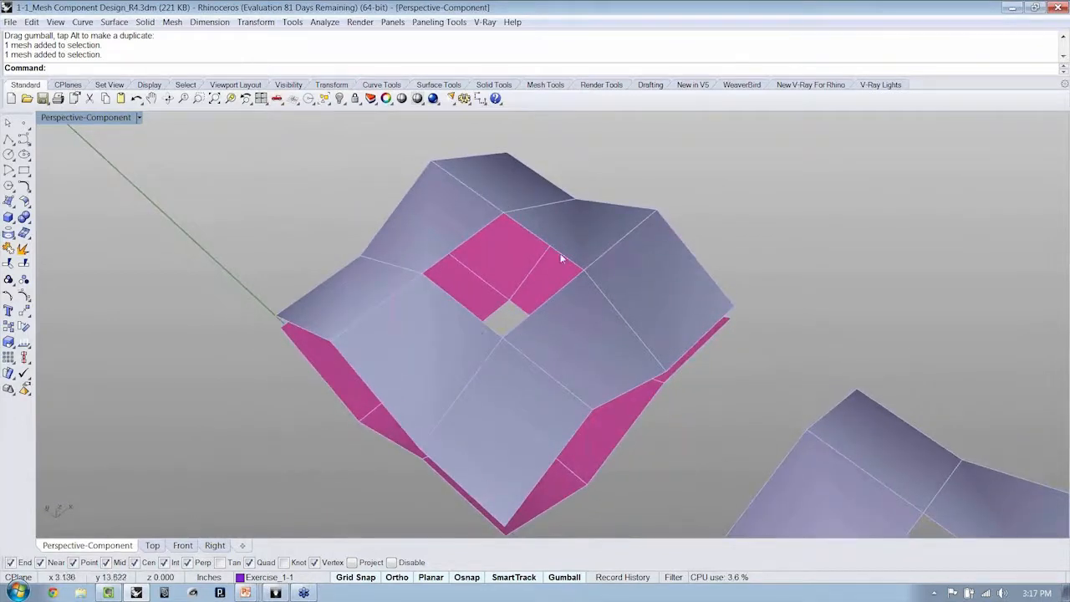
click(173, 22)
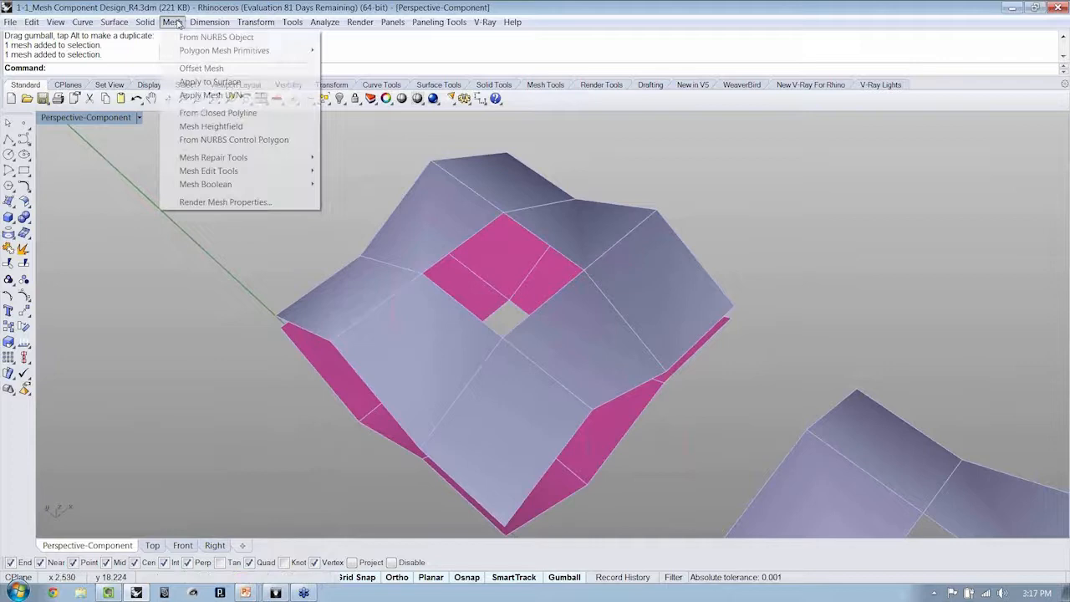
mouse_move(224, 50)
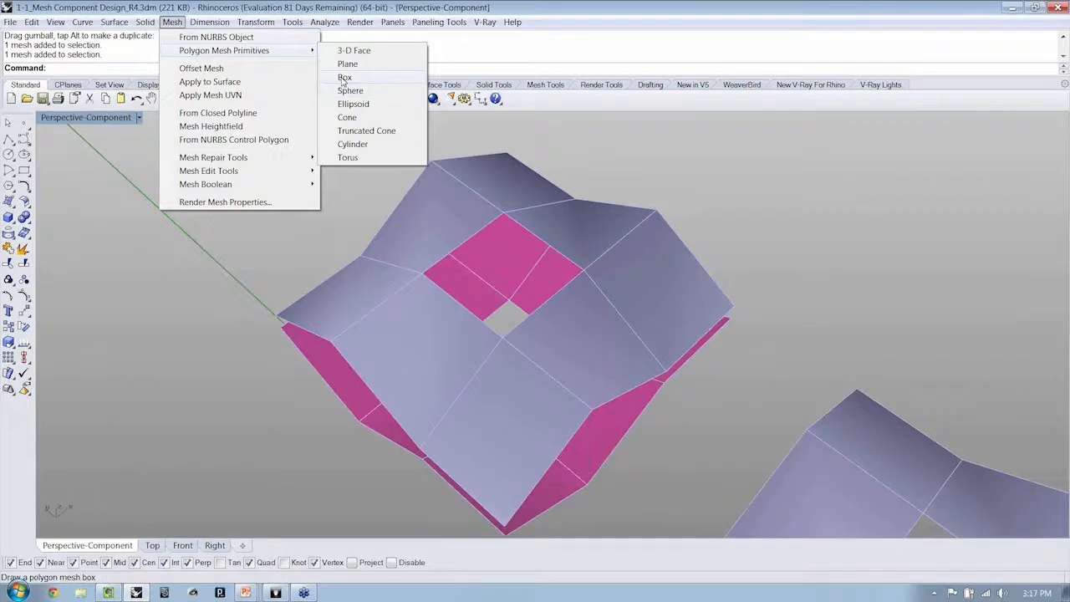
click(343, 77)
mouse_move(490, 172)
right_down()
mouse_move(443, 199)
mouse_move(443, 347)
right_up()
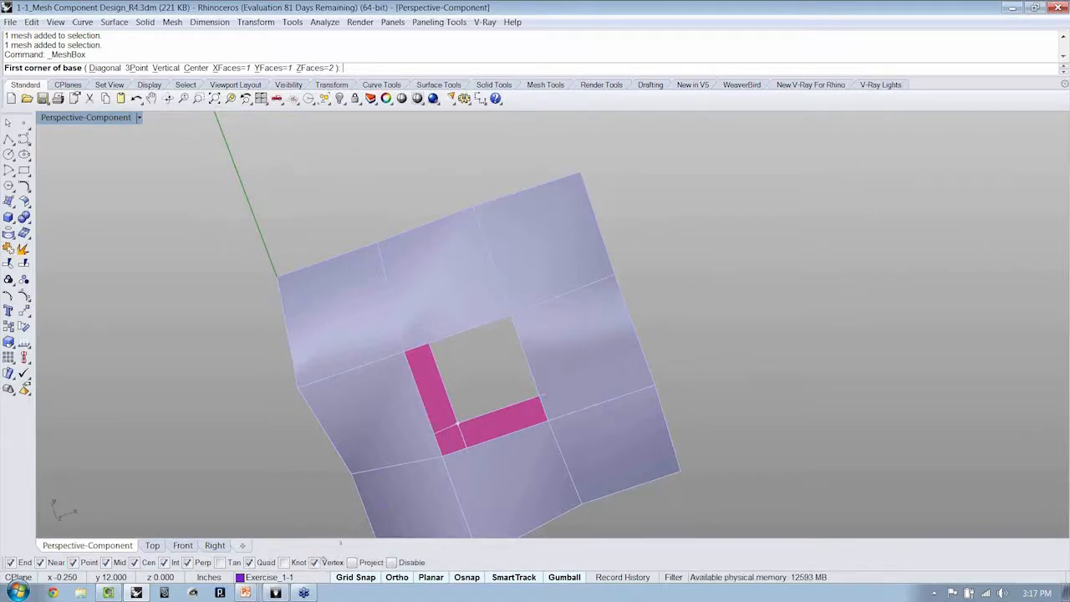
right_drag(459, 432, 483, 438)
key(Escape)
right_click(467, 426)
click(465, 428)
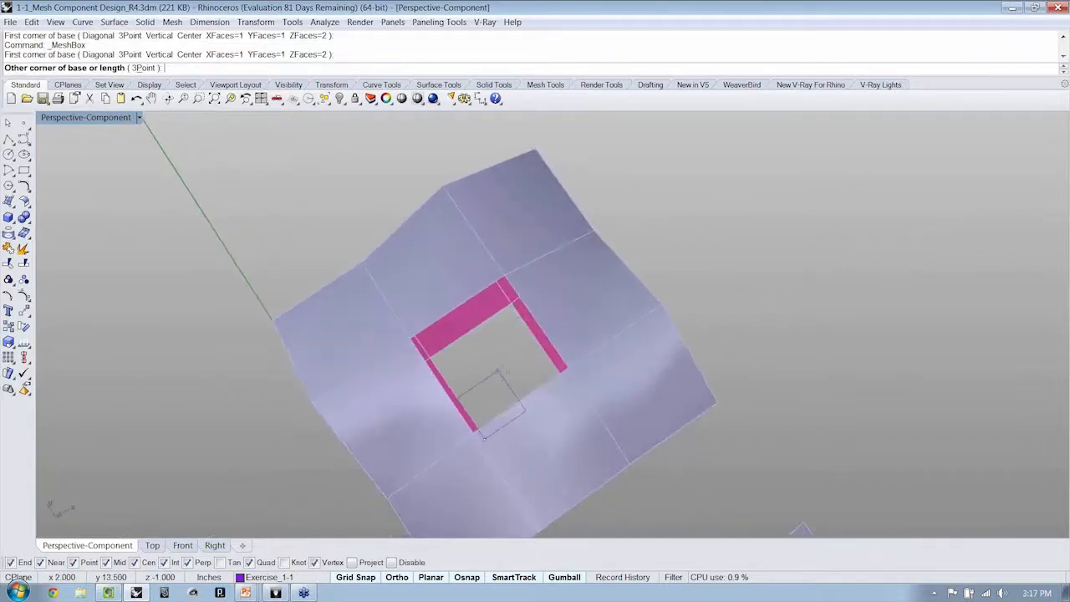
click(513, 304)
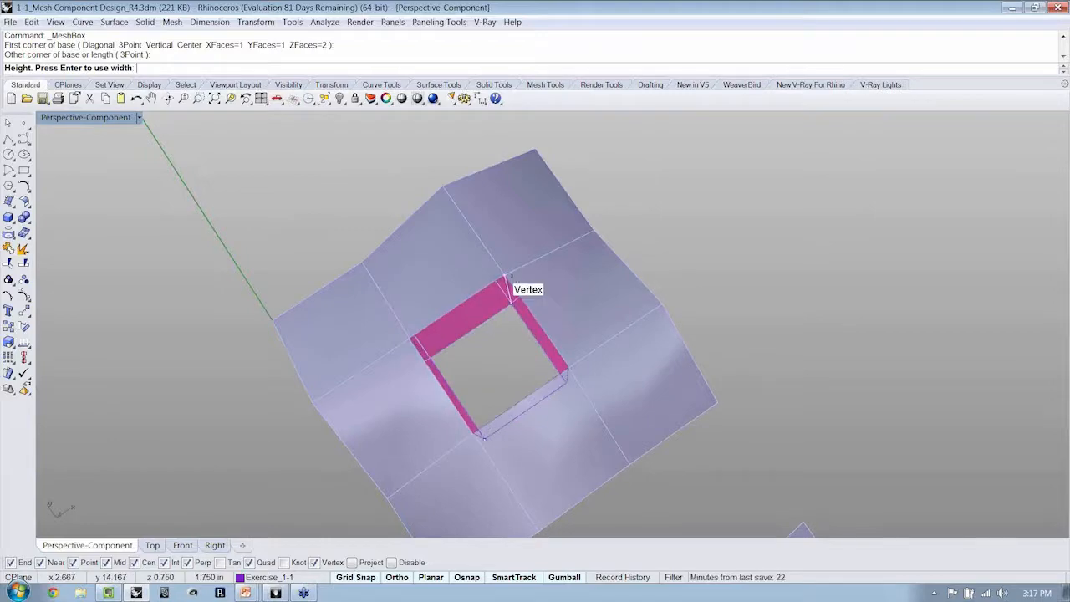
click(511, 285)
mouse_move(722, 282)
right_down()
mouse_move(650, 218)
mouse_move(622, 237)
mouse_move(449, 242)
mouse_move(440, 222)
mouse_move(449, 246)
mouse_move(499, 258)
right_up()
click(441, 226)
key(Delete)
- Rerun the MeshBox command from the recent-commands list and orbit to a top-down view of the hole
right_click(461, 52)
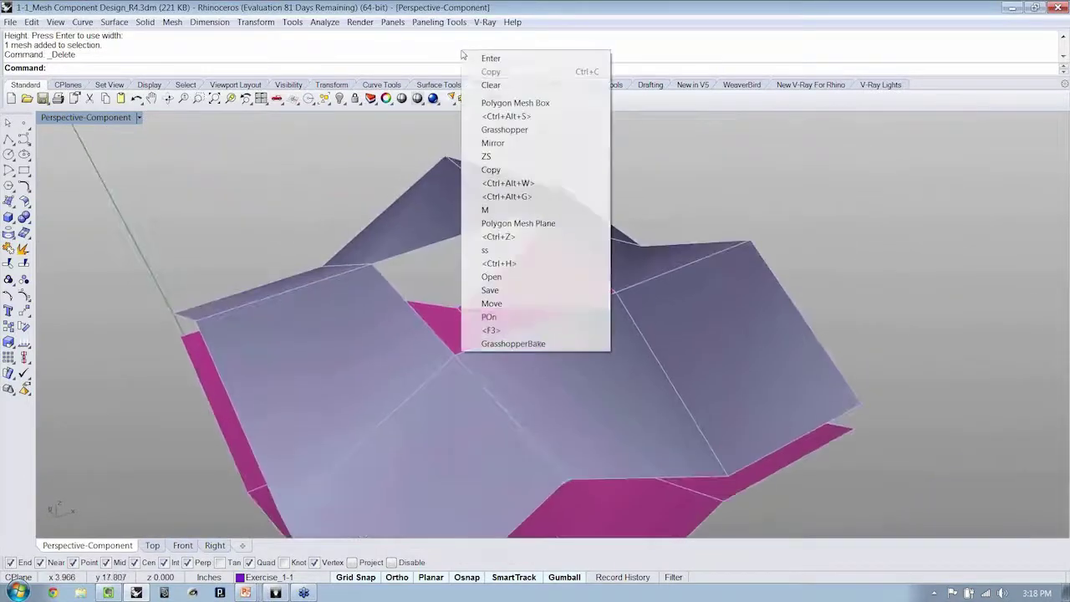
click(527, 102)
right_drag(338, 160, 621, 219)
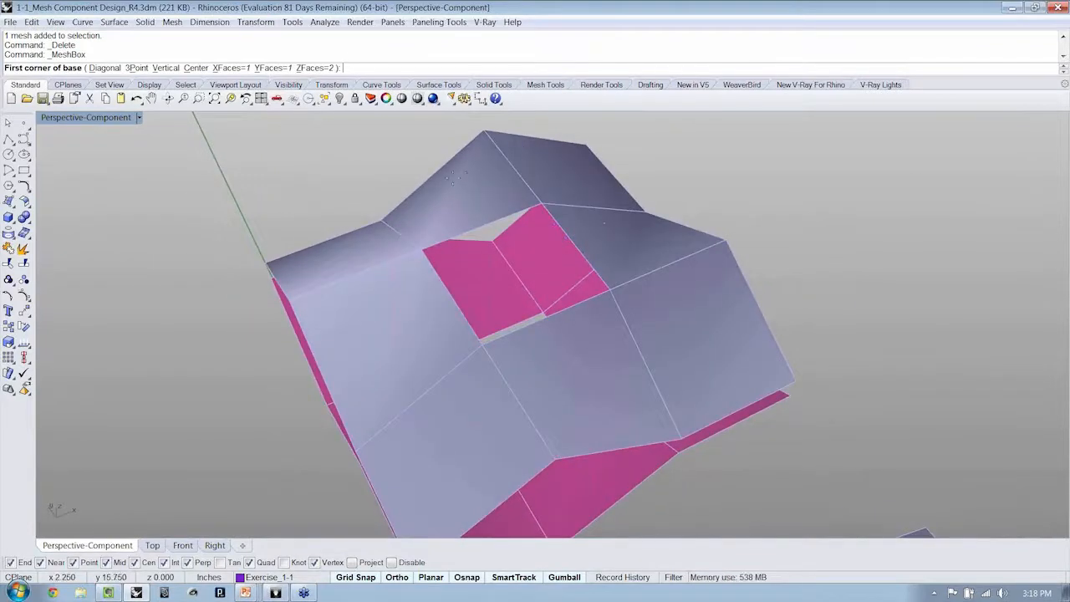
right_drag(673, 281, 693, 310)
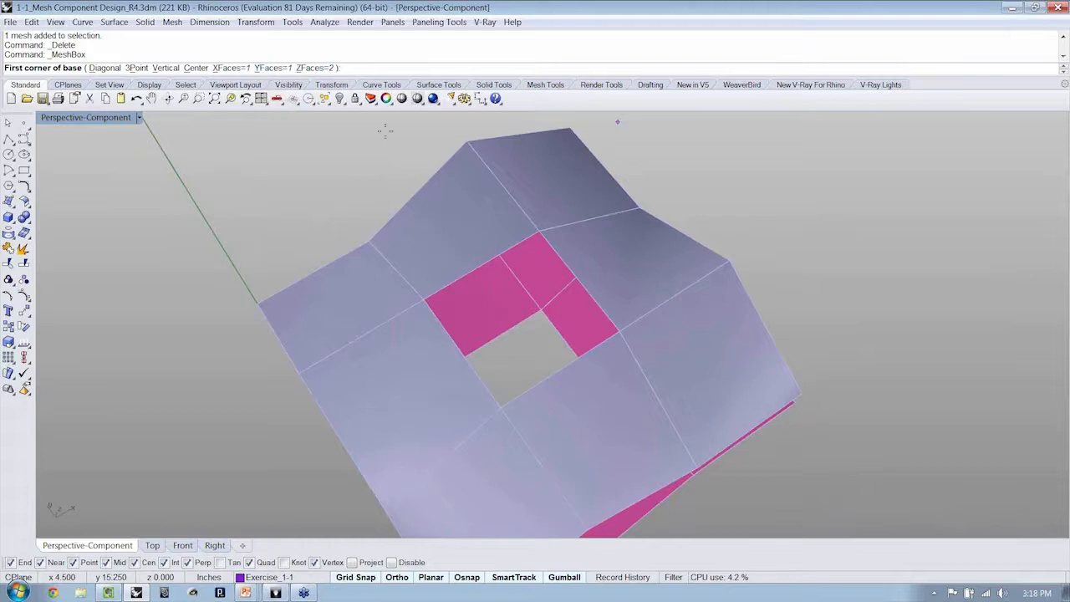
mouse_move(413, 292)
right_down()
mouse_move(461, 438)
mouse_move(494, 268)
right_up()
- Snap the box's base corners and height to the hole's vertices so it fills the central opening
click(462, 440)
click(544, 298)
click(544, 268)
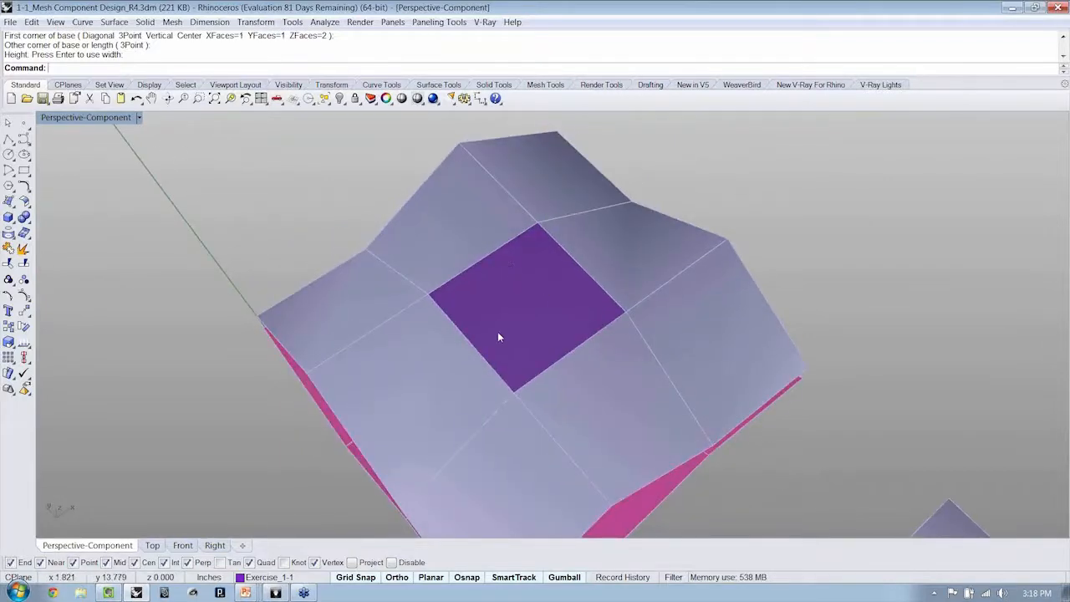
right_drag(497, 333, 601, 279)
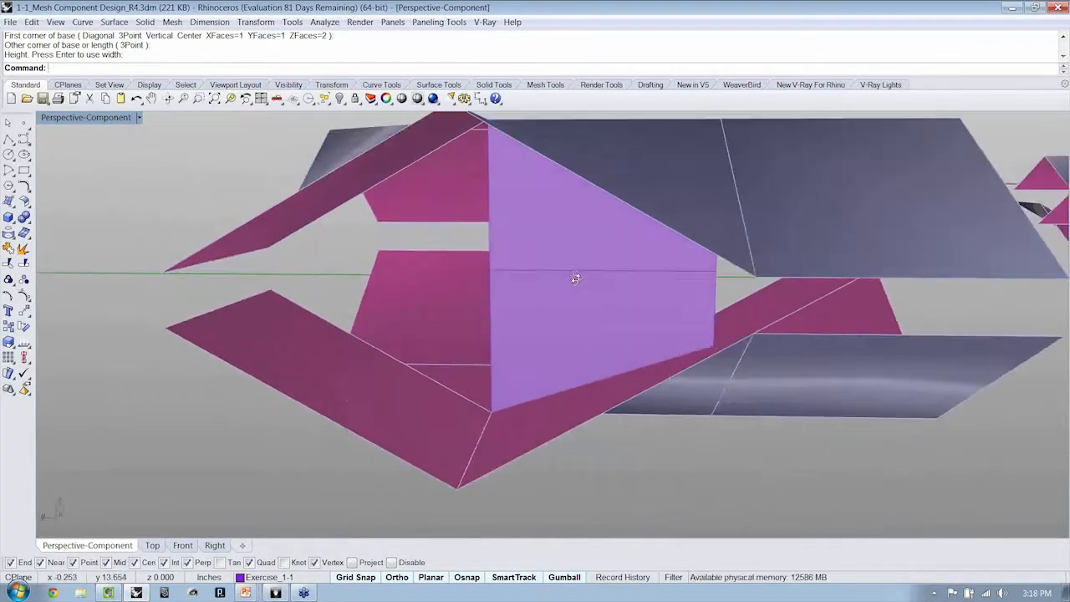
scroll(601, 282, up, 2)
- In Wireframe, select and delete the box mesh, then return the view to Shaded
key(ctrl+alt+w)
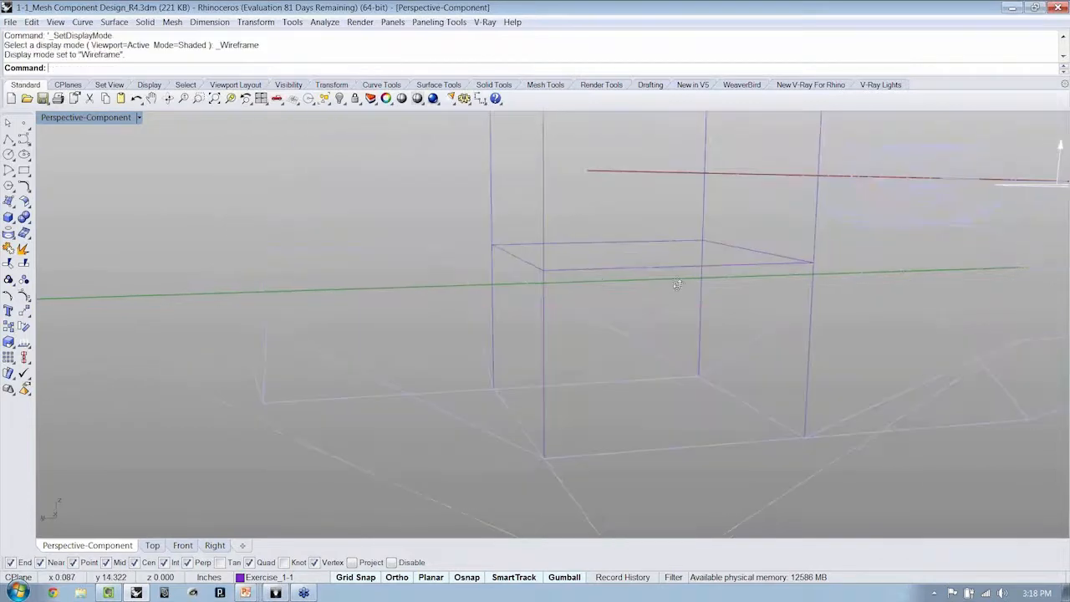
mouse_move(674, 282)
right_down()
mouse_move(657, 268)
mouse_move(667, 266)
mouse_move(592, 282)
right_up()
click(663, 259)
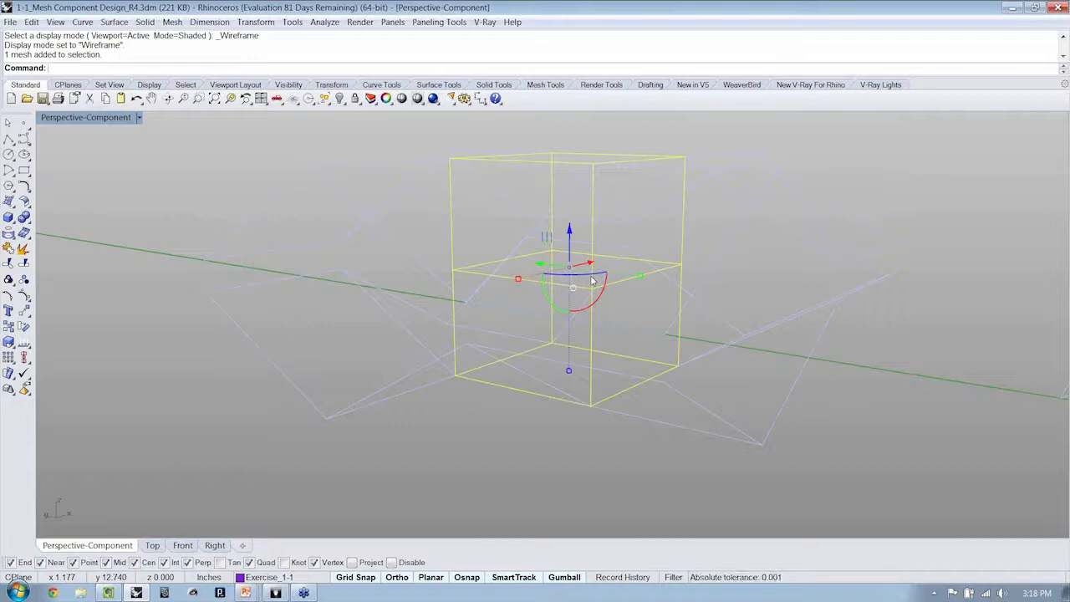
key(Delete)
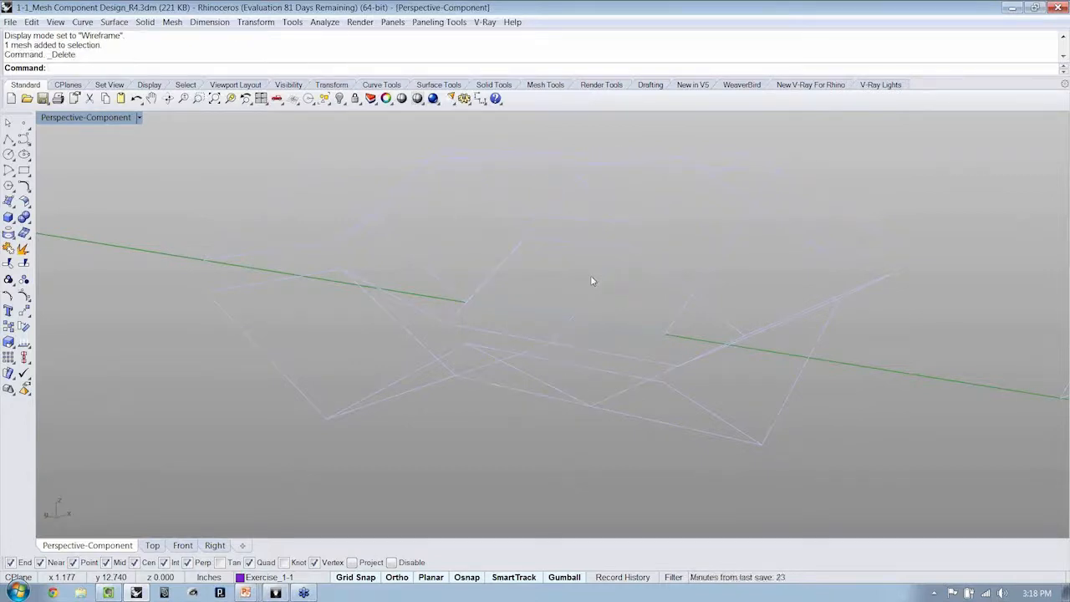
key(ctrl+alt+w)
key(ctrl+alt+s)
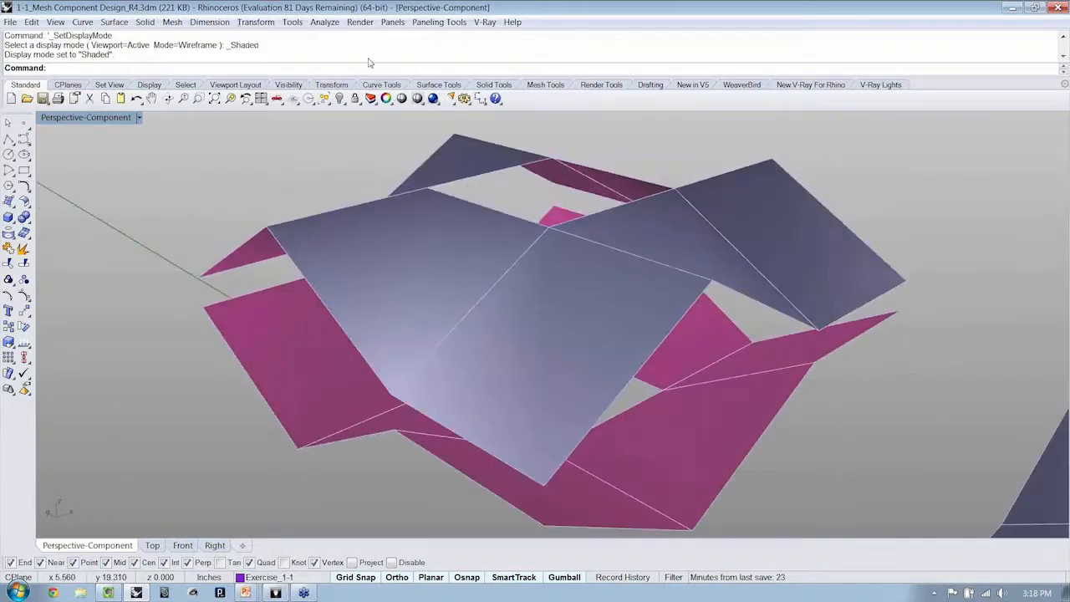
click(172, 22)
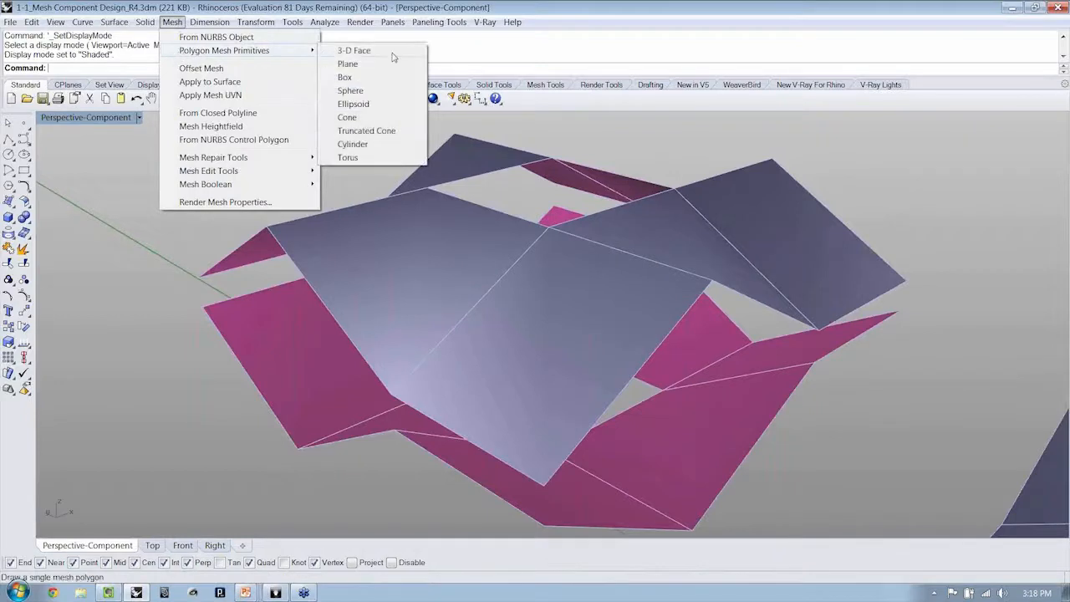
- Create a mesh box with ZFaces=1 snapped to the opening's corners, using its width as height
click(343, 76)
click(310, 67)
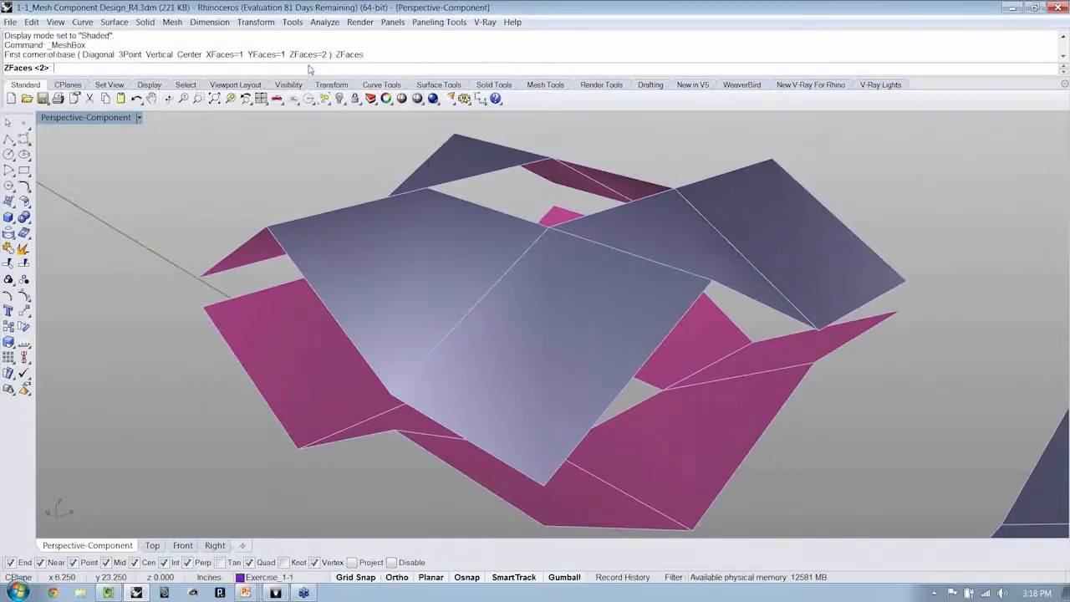
text(1)
key(Return)
mouse_move(582, 275)
right_down()
mouse_move(591, 286)
mouse_move(552, 368)
right_up()
click(521, 423)
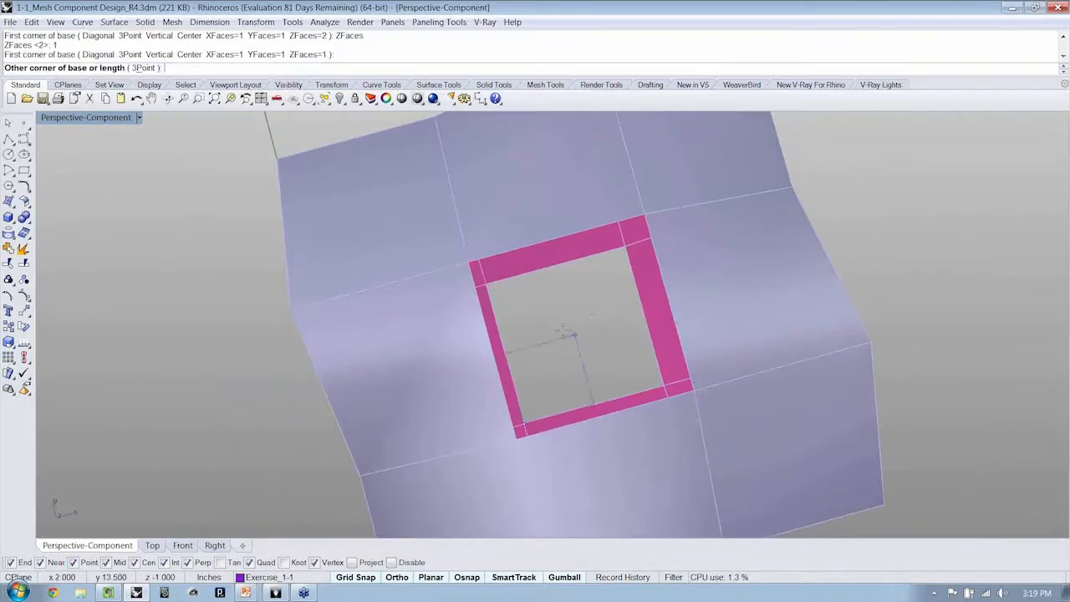
click(642, 221)
key(Return)
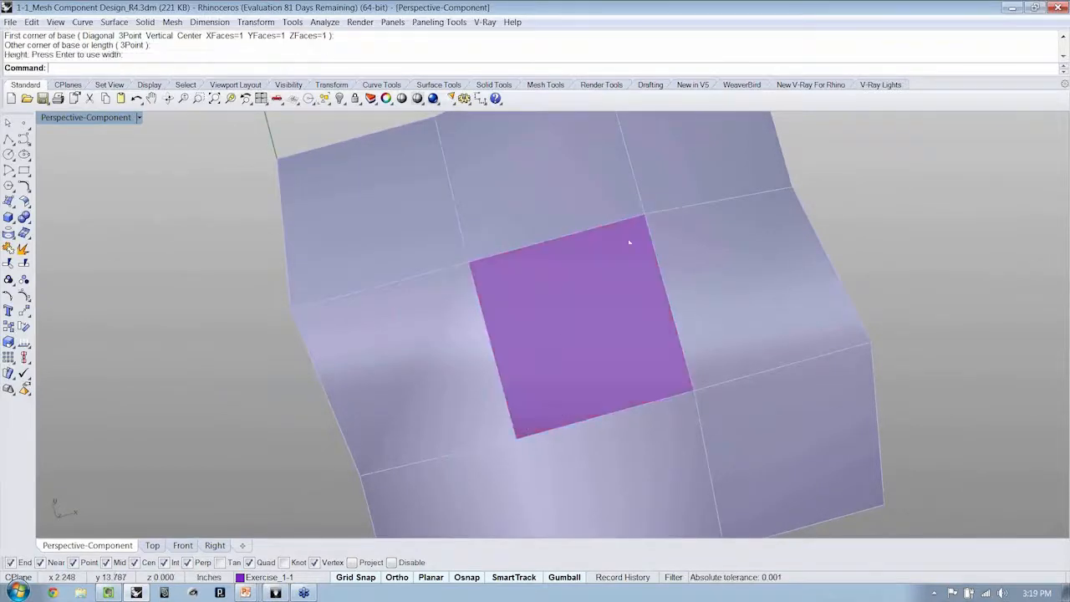
- Orbit around the new purple box and select the grey, magenta and box meshes in turn to inspect them
mouse_move(628, 239)
right_down()
mouse_move(532, 348)
mouse_move(543, 246)
mouse_move(477, 239)
mouse_move(432, 258)
mouse_move(414, 289)
mouse_move(454, 282)
mouse_move(504, 242)
mouse_move(581, 239)
mouse_move(609, 258)
mouse_move(566, 365)
mouse_move(517, 428)
right_up()
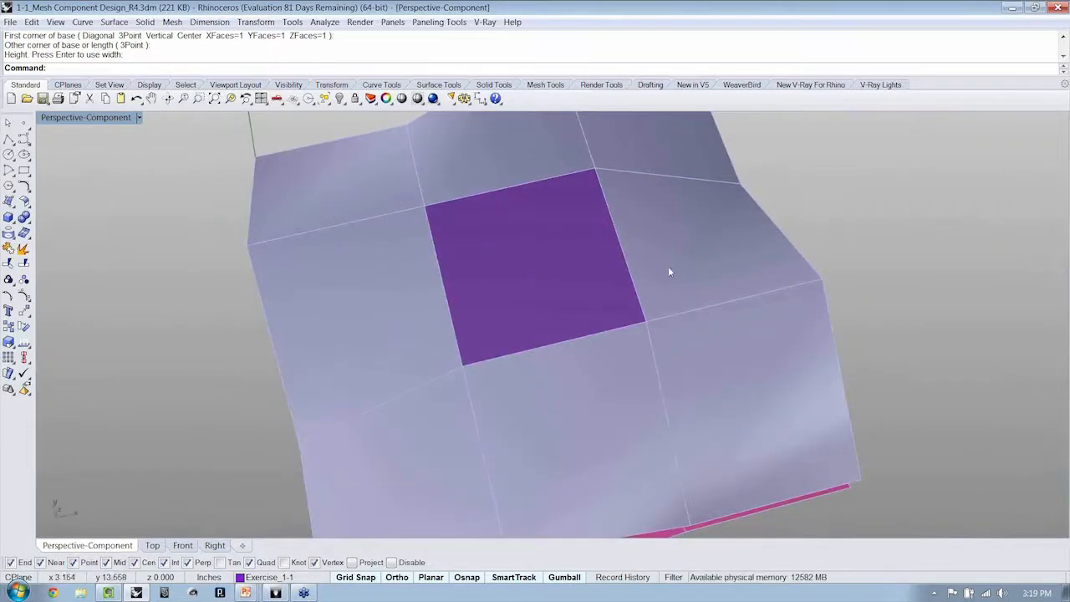
mouse_move(668, 272)
right_down()
mouse_move(554, 254)
mouse_move(595, 295)
right_up()
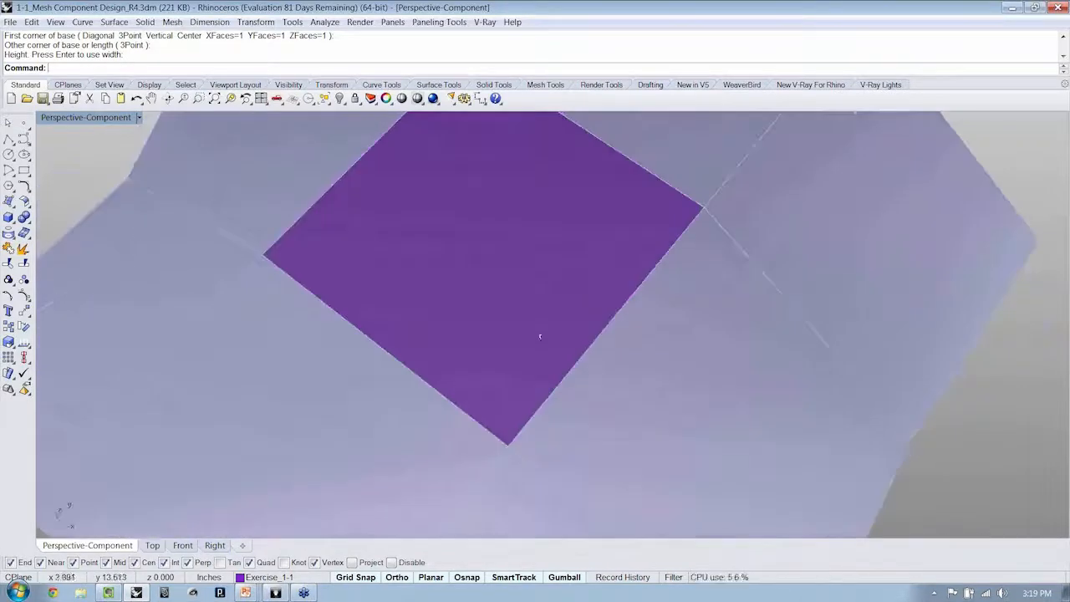
right_drag(365, 349, 547, 312)
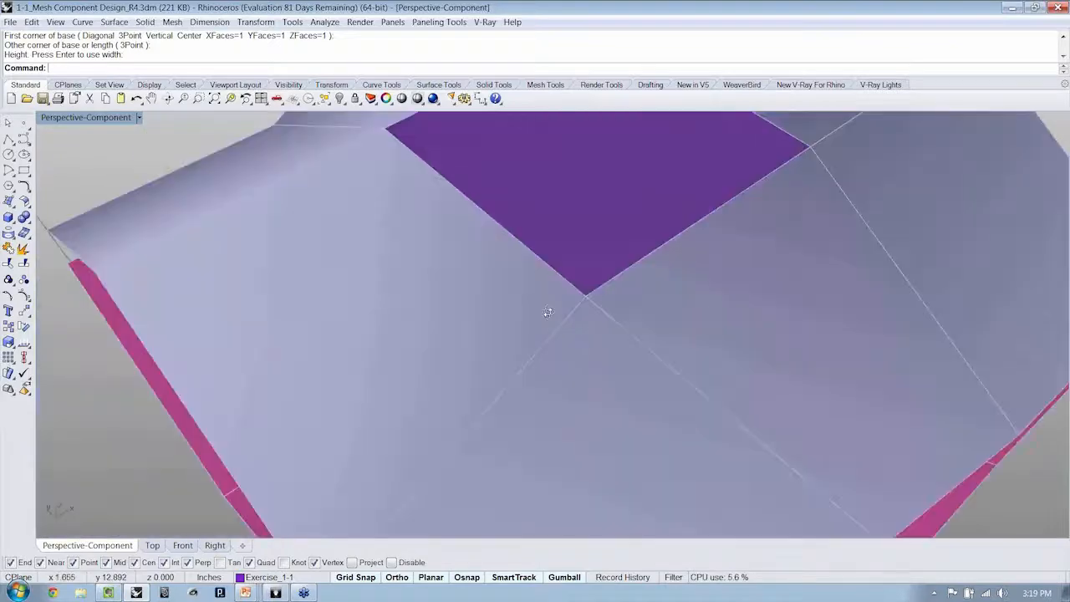
scroll(547, 313, down, 5)
mouse_move(425, 354)
right_down()
mouse_move(485, 267)
mouse_move(462, 290)
right_up()
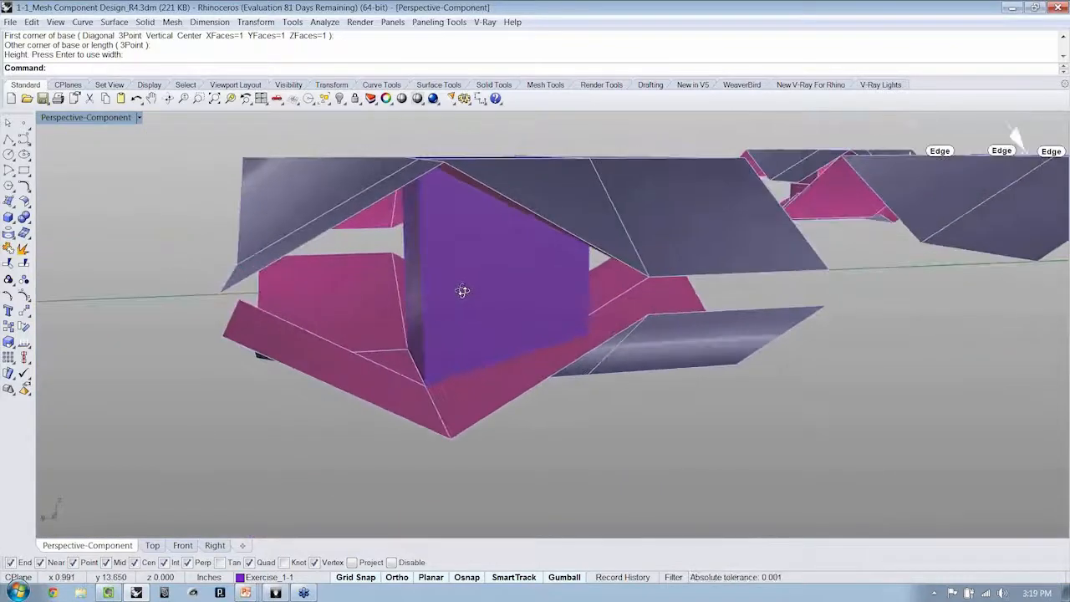
click(257, 219)
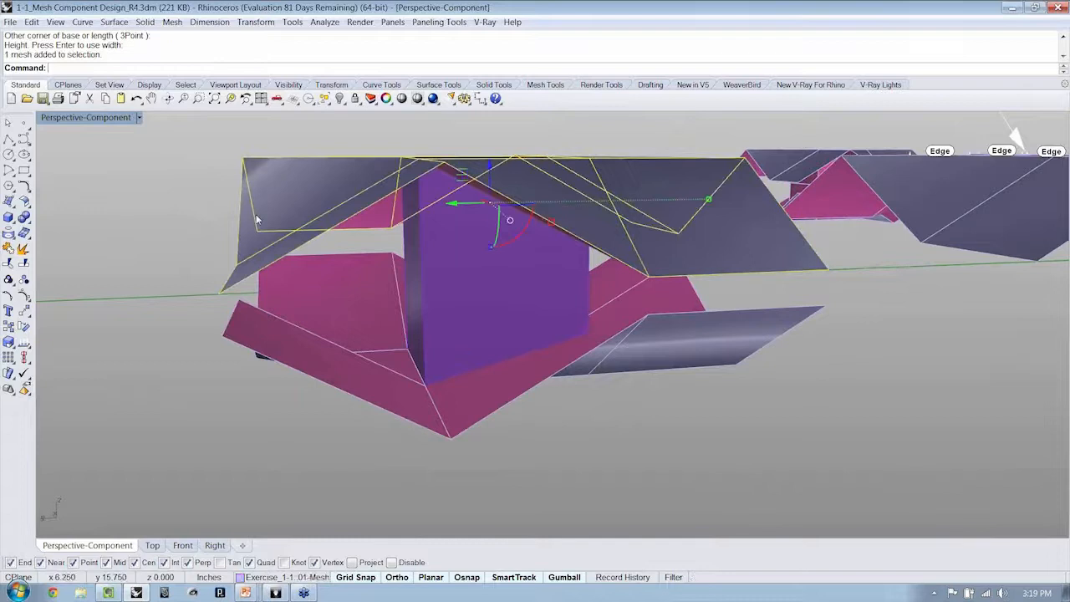
click(320, 318)
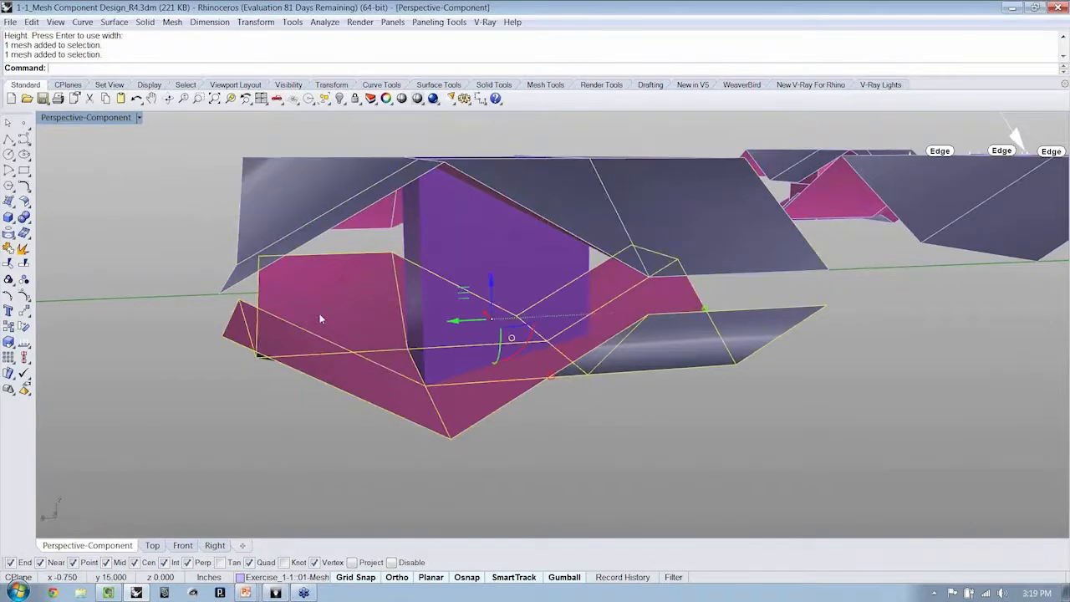
click(474, 246)
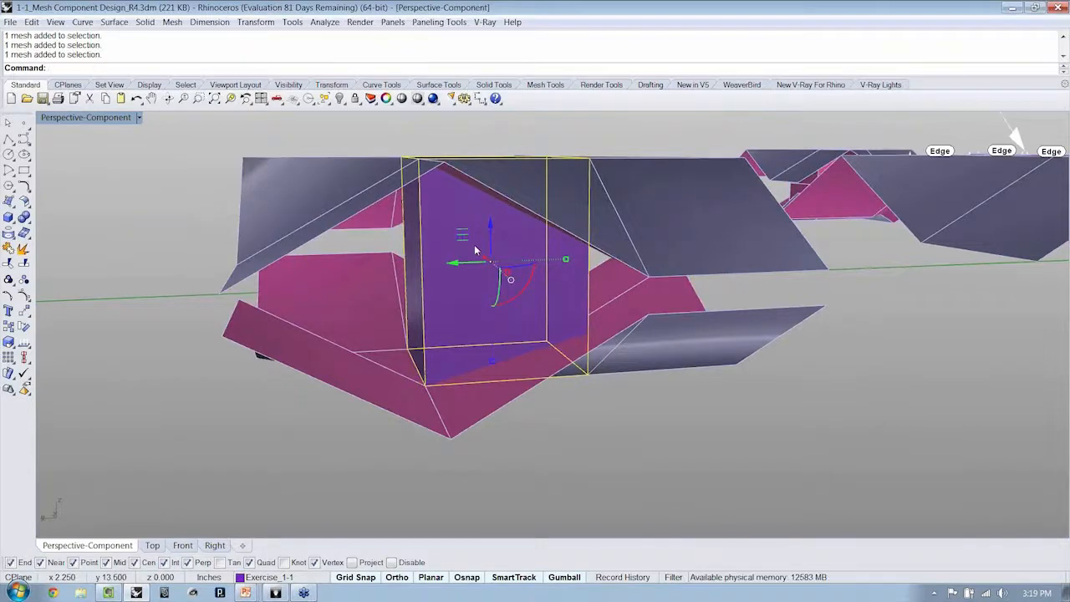
mouse_move(474, 249)
right_down()
mouse_move(542, 315)
mouse_move(790, 263)
right_up()
key(Escape)
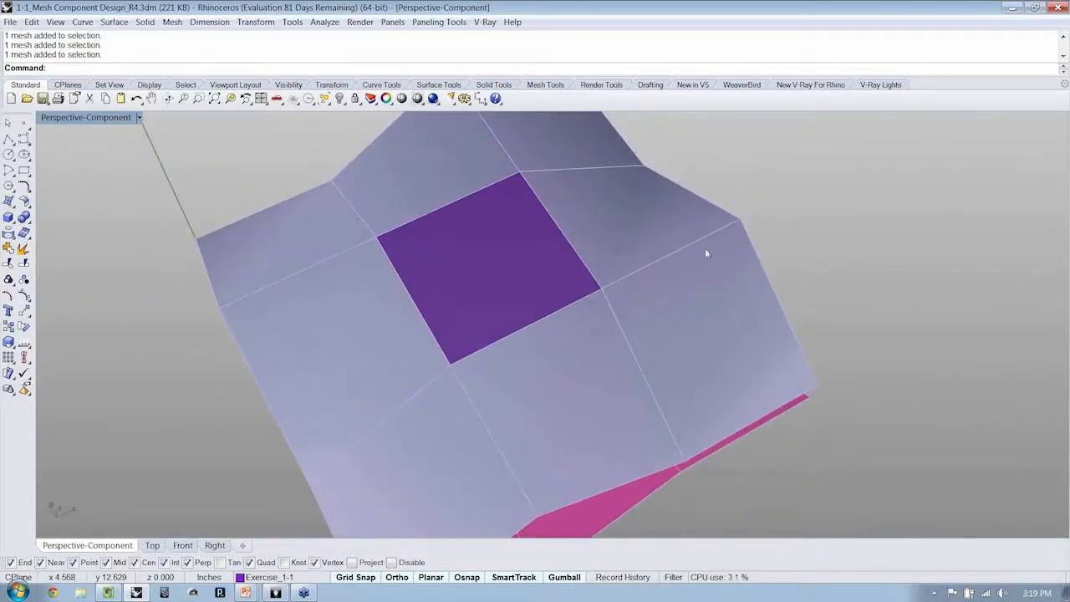
- Delete the purple box's top and bottom faces, leaving an open square tube through the hole
click(509, 251)
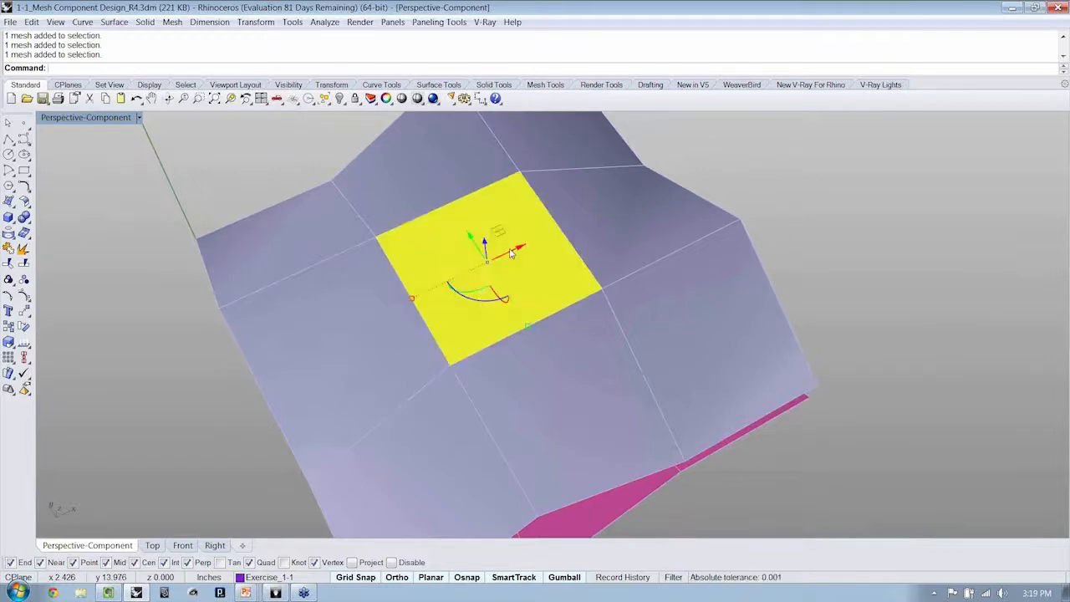
key(Delete)
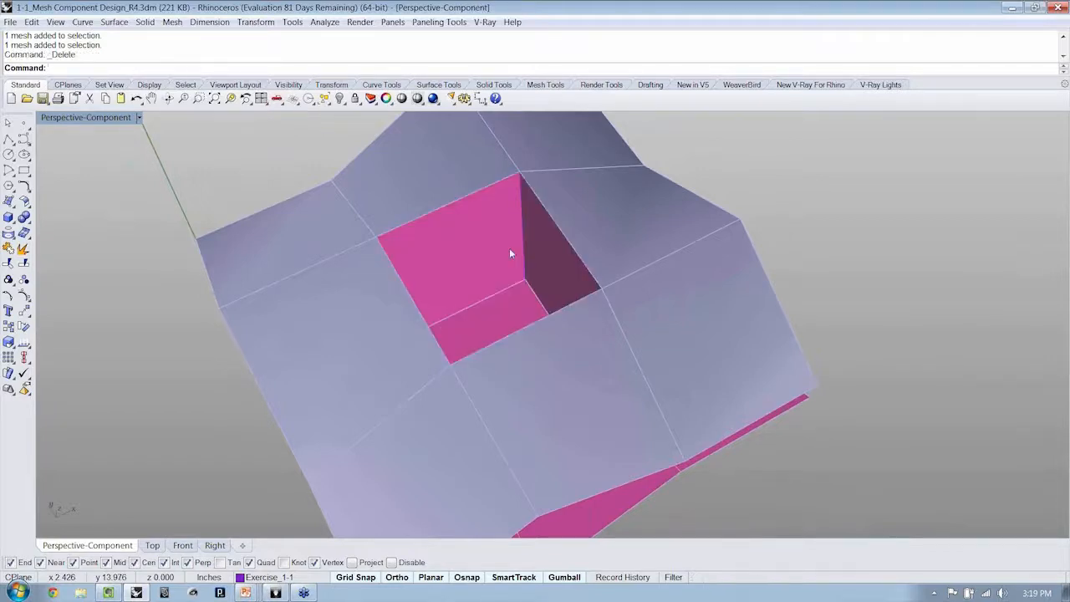
right_drag(600, 260, 582, 312)
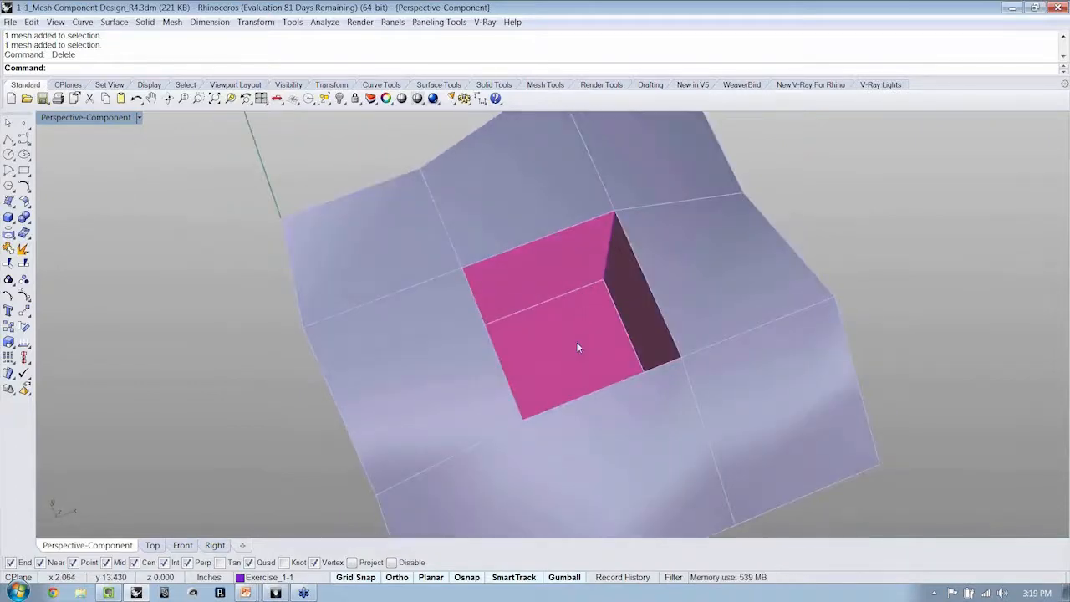
ctrl+shift+click(577, 347)
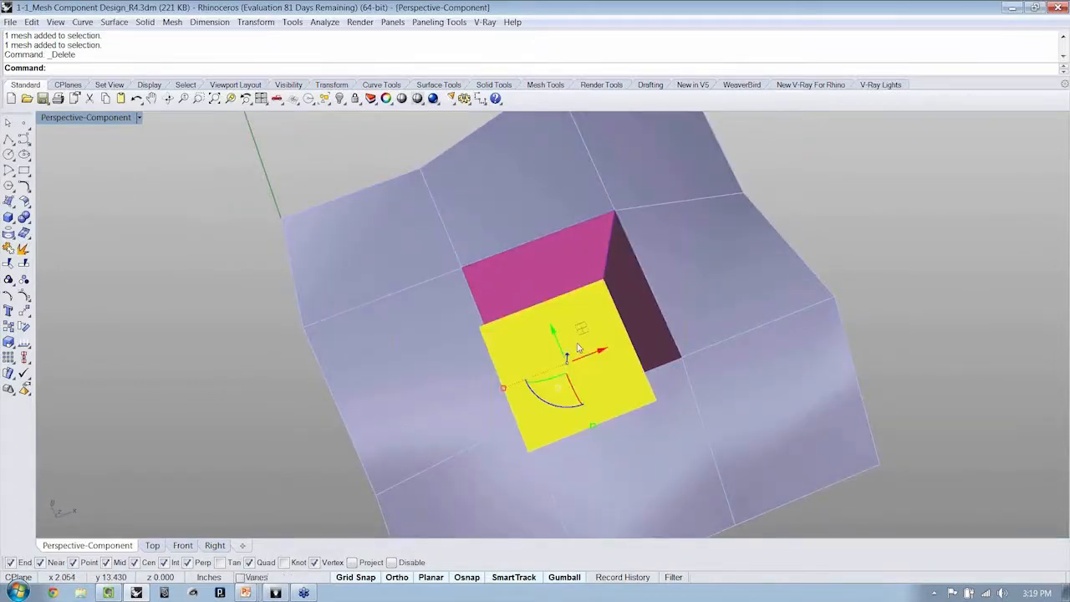
key(Delete)
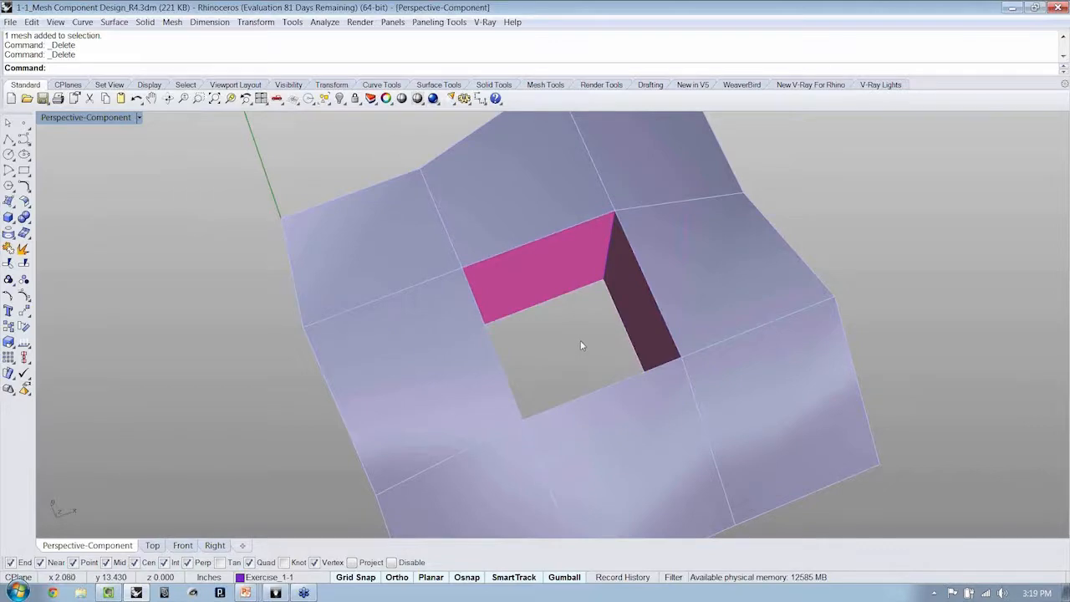
mouse_move(582, 346)
right_down()
mouse_move(710, 275)
mouse_move(691, 241)
mouse_move(685, 256)
mouse_move(747, 250)
mouse_move(753, 290)
mouse_move(578, 264)
mouse_move(580, 215)
mouse_move(577, 332)
mouse_move(686, 322)
mouse_move(820, 340)
mouse_move(613, 222)
mouse_move(669, 309)
mouse_move(779, 337)
mouse_move(855, 310)
mouse_move(889, 258)
mouse_move(794, 251)
mouse_move(705, 303)
mouse_move(573, 276)
right_up()
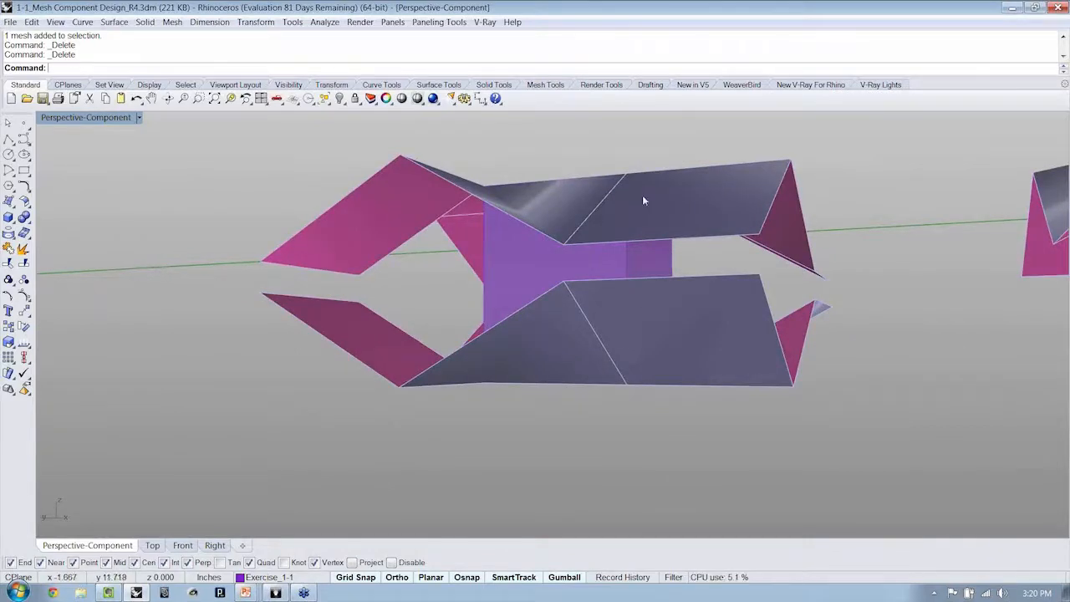
mouse_move(711, 296)
right_down()
mouse_move(687, 253)
mouse_move(656, 387)
right_up()
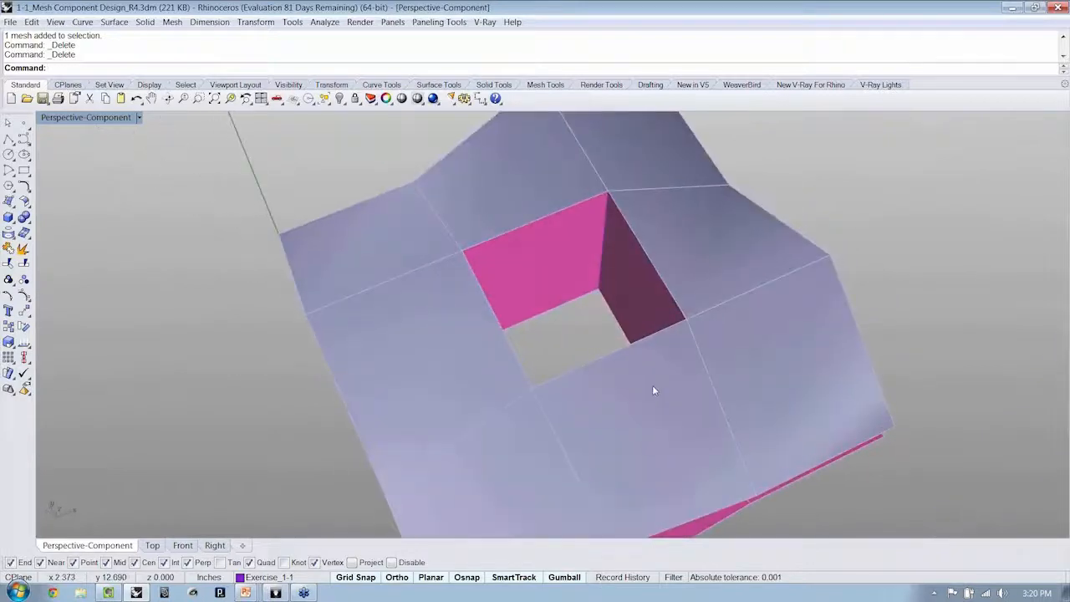
scroll(589, 270, up, 2)
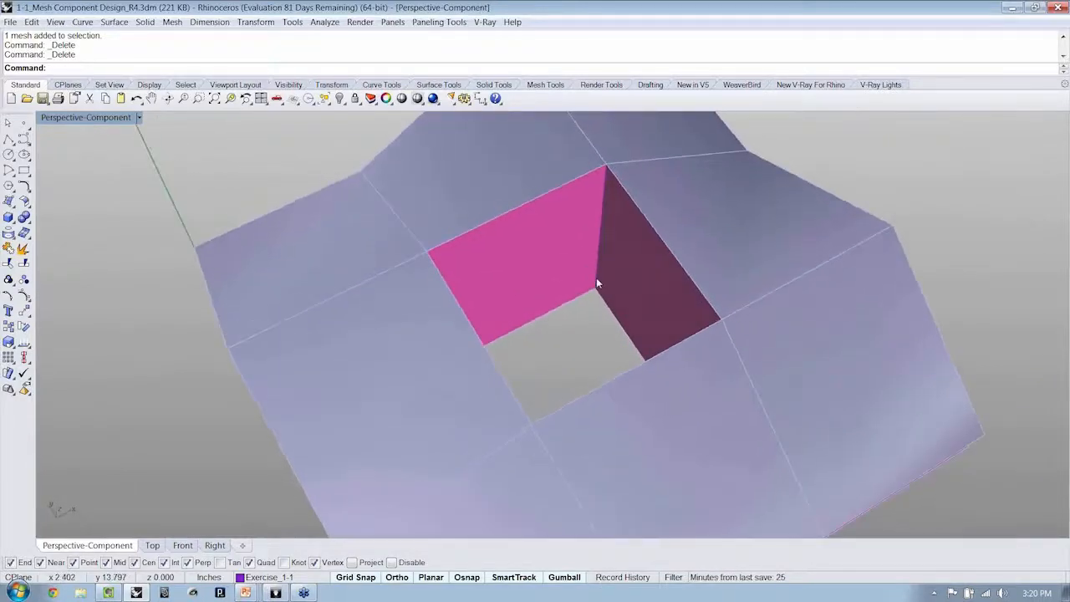
mouse_move(591, 280)
right_down()
mouse_move(596, 299)
mouse_move(603, 285)
right_up()
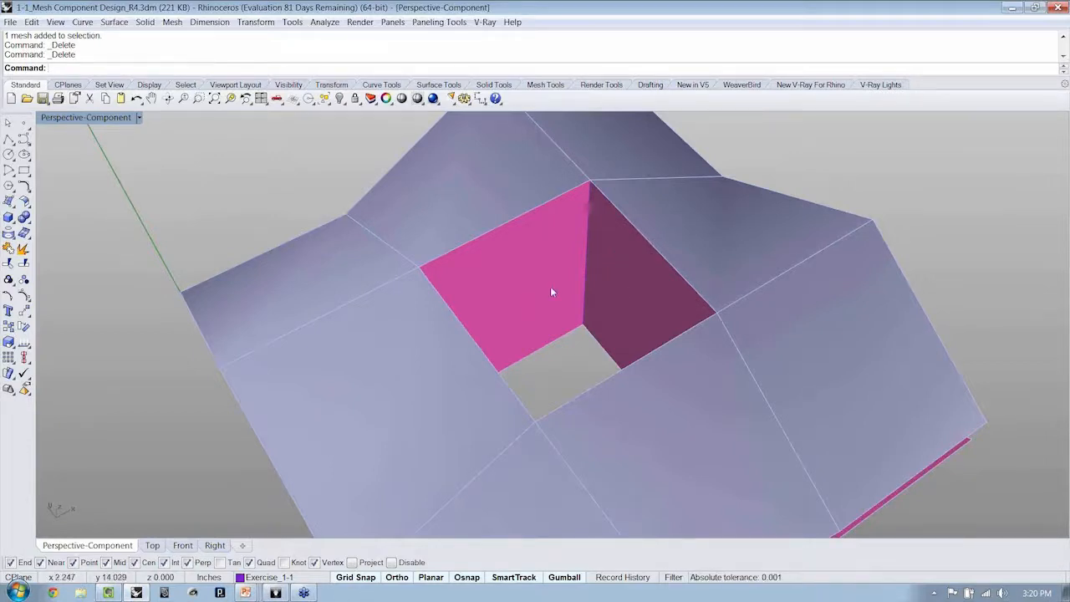
- Bring up Document Properties from the File menu
click(11, 23)
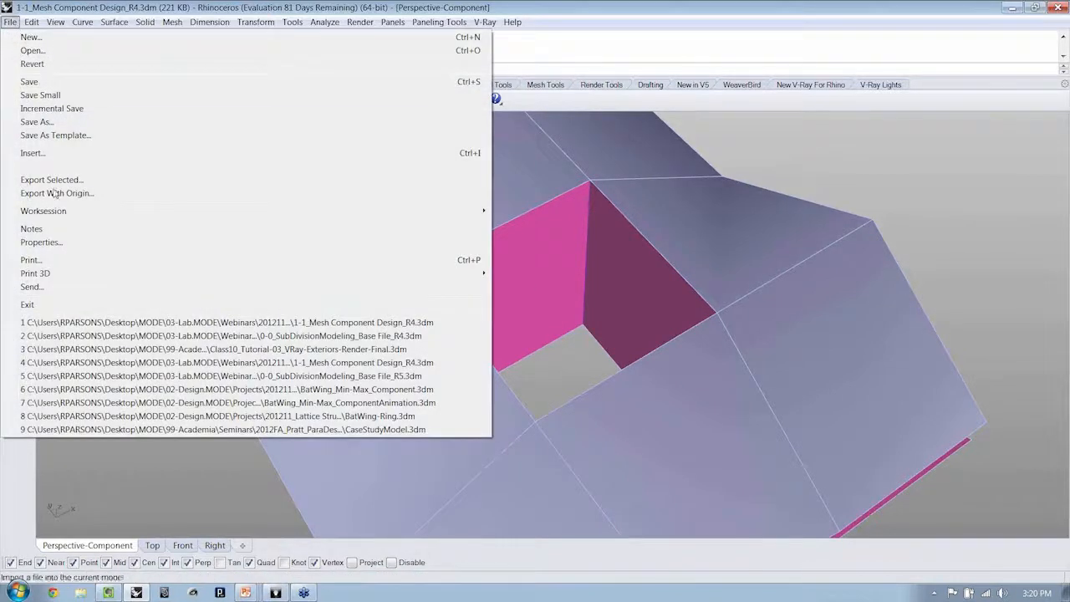
click(50, 244)
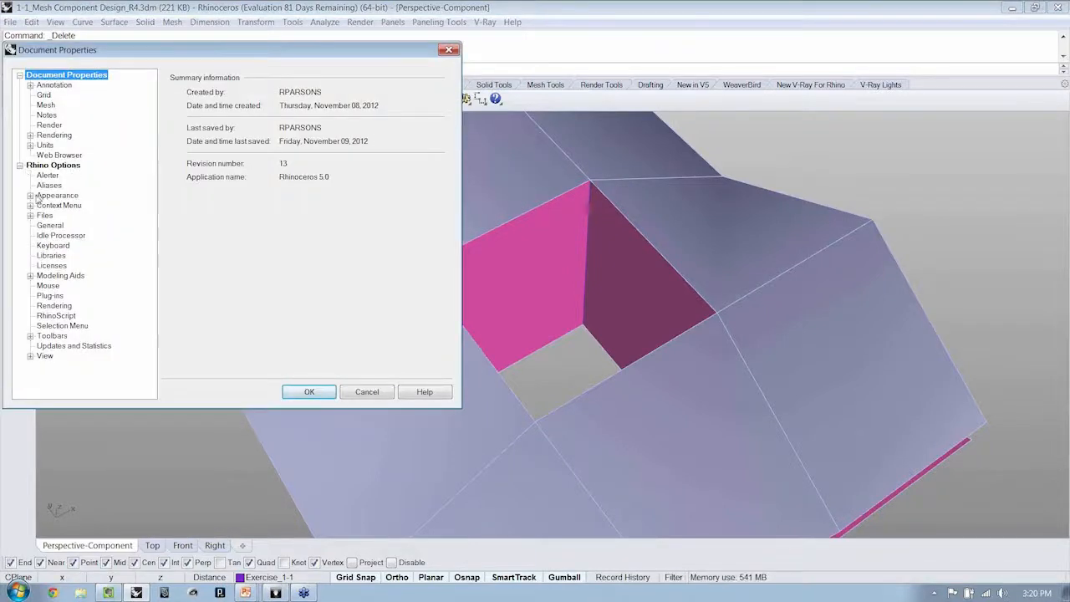
- Browse Appearance and View settings down to the Shaded display mode's mesh object settings
click(31, 195)
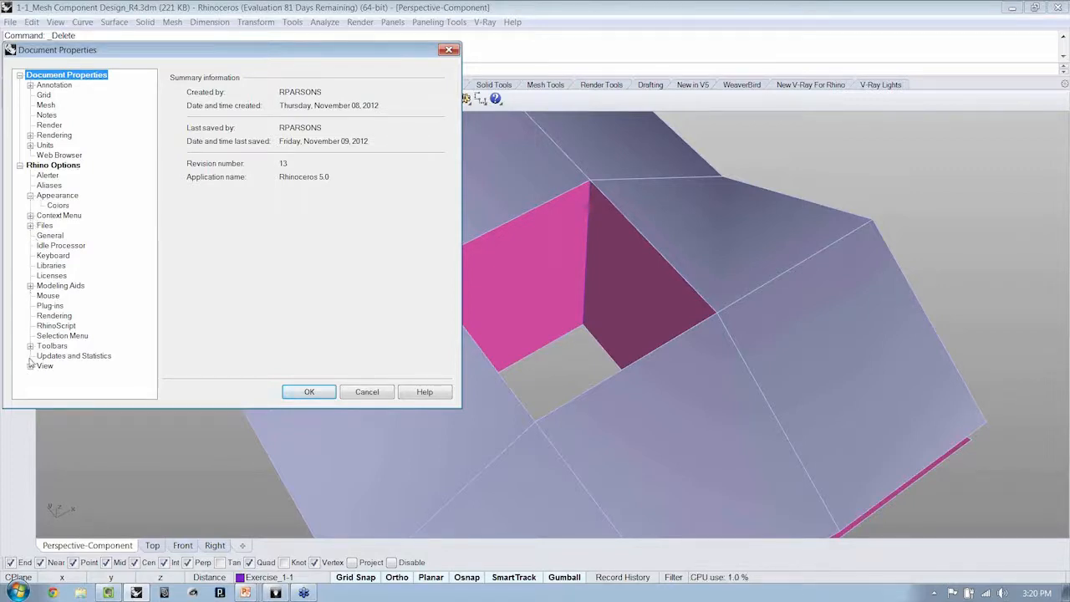
click(30, 366)
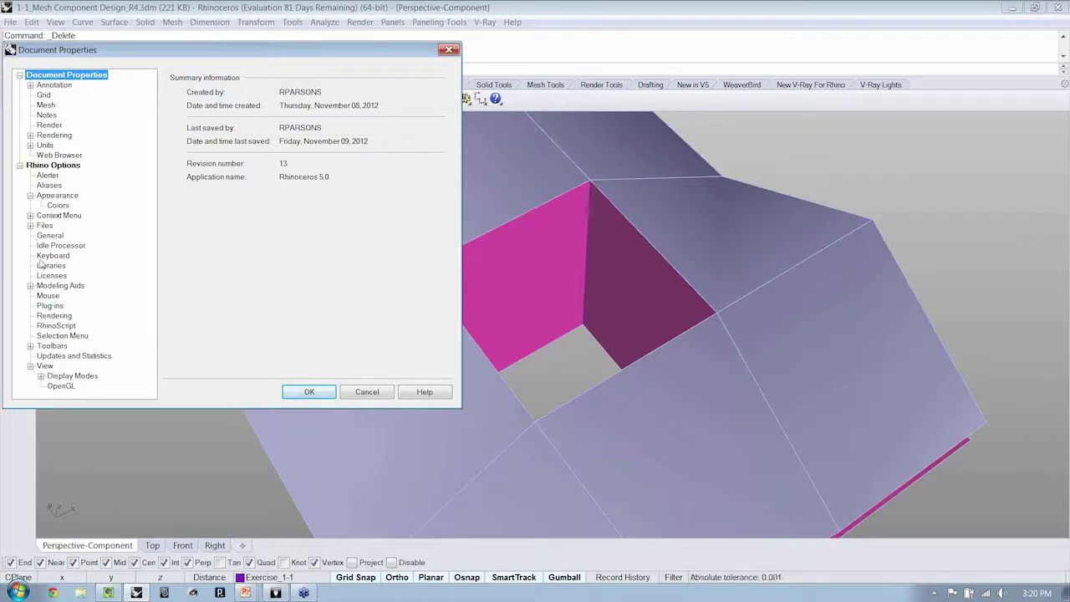
click(31, 196)
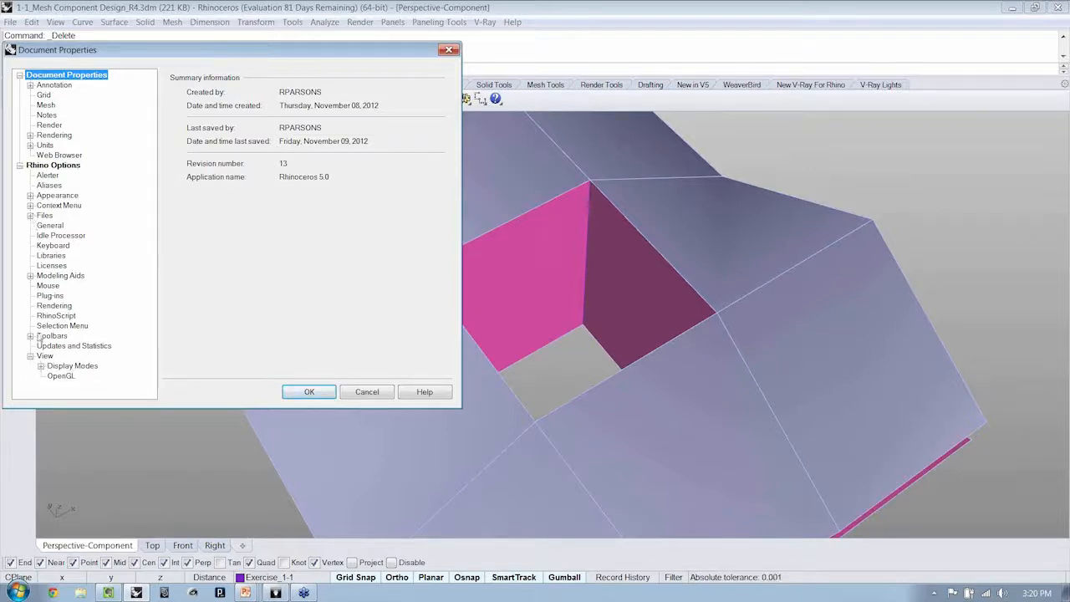
click(41, 366)
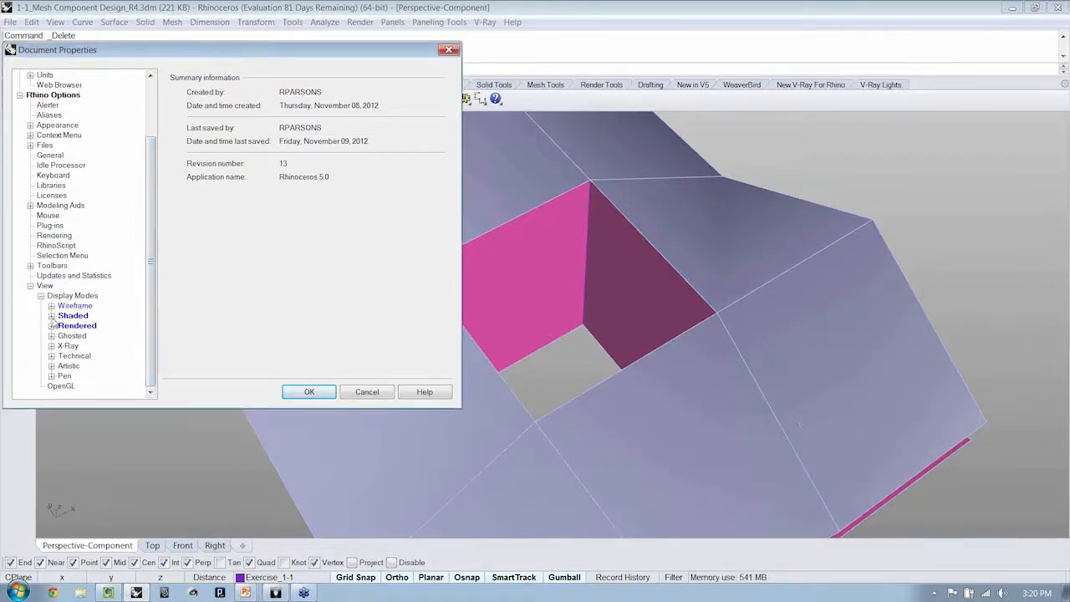
click(51, 316)
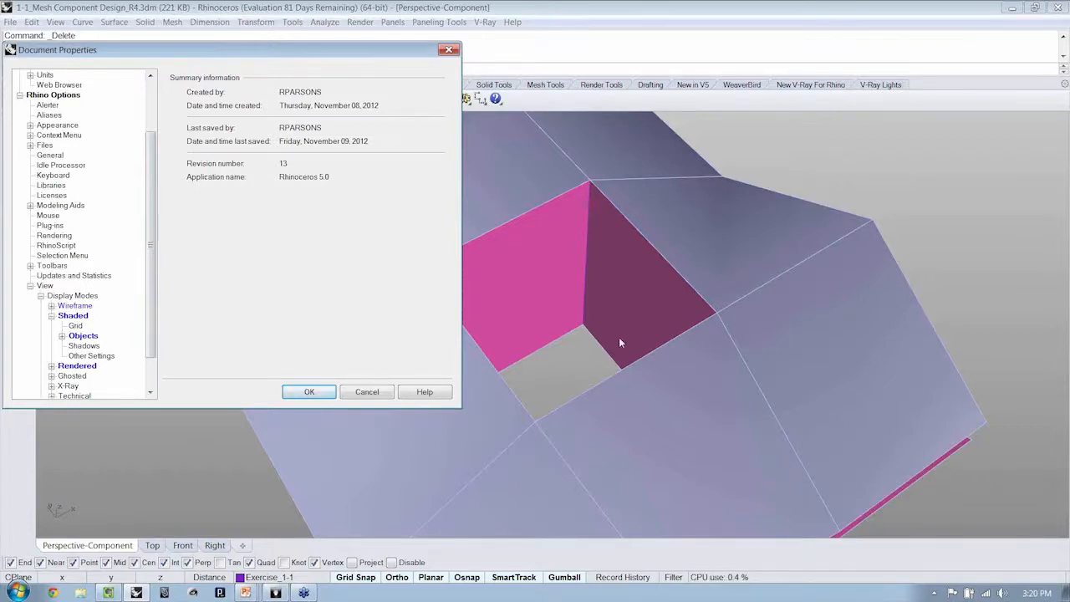
click(62, 335)
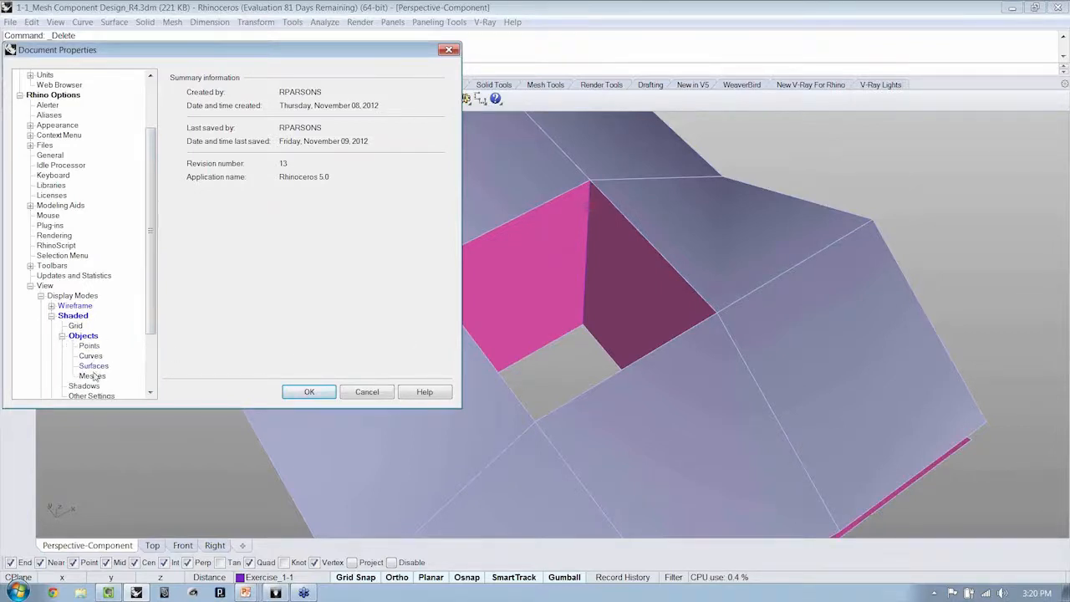
click(92, 376)
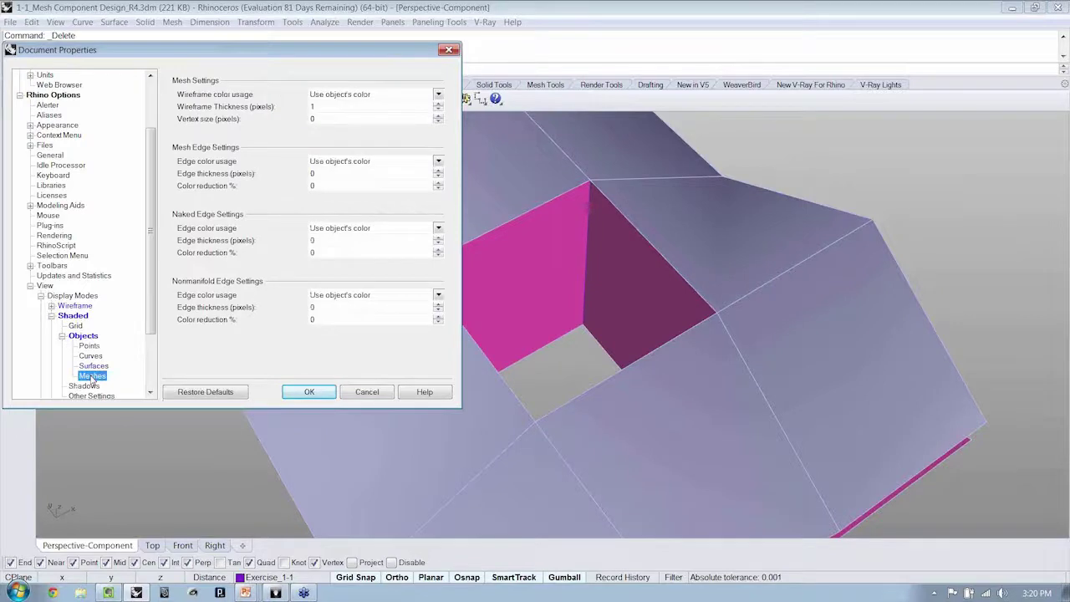
- Compare the Shaded mode's Surfaces and Meshes pages, then return to the Shaded mode options with backface colouring
click(86, 337)
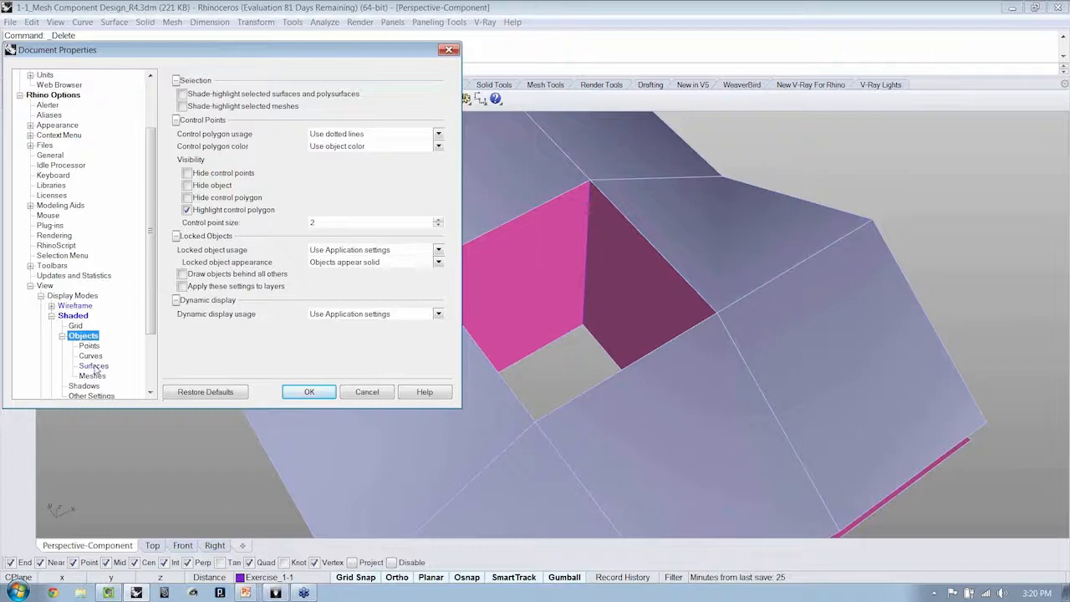
click(94, 366)
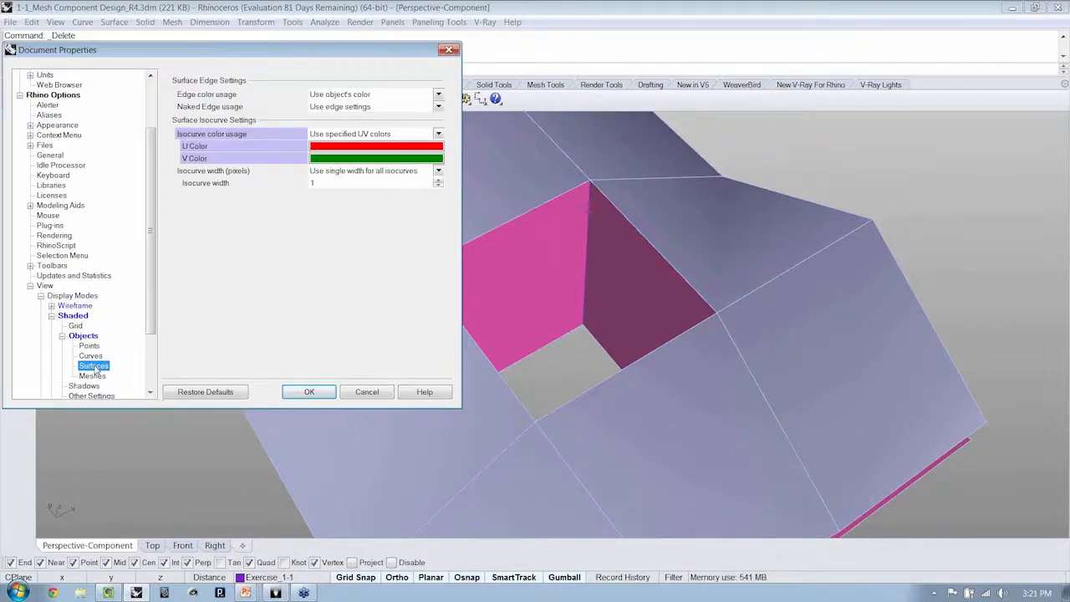
click(92, 376)
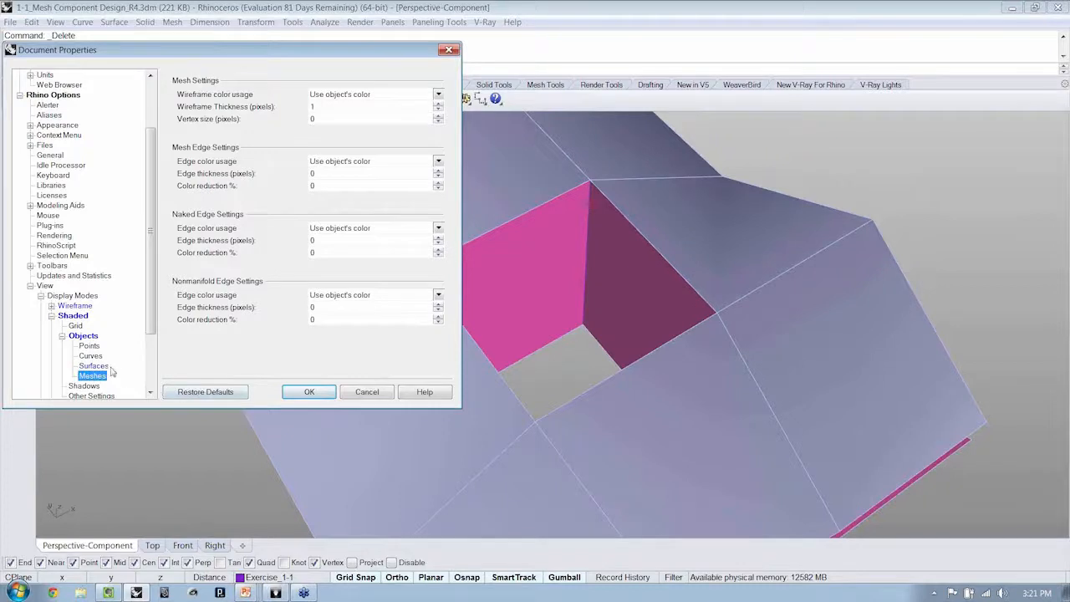
click(93, 366)
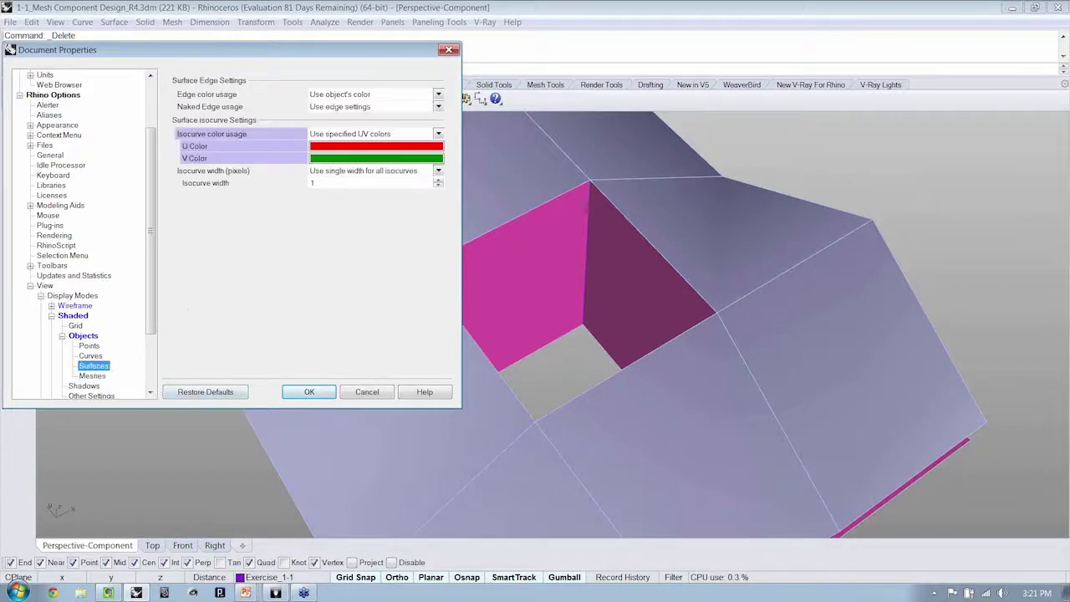
click(83, 335)
click(74, 305)
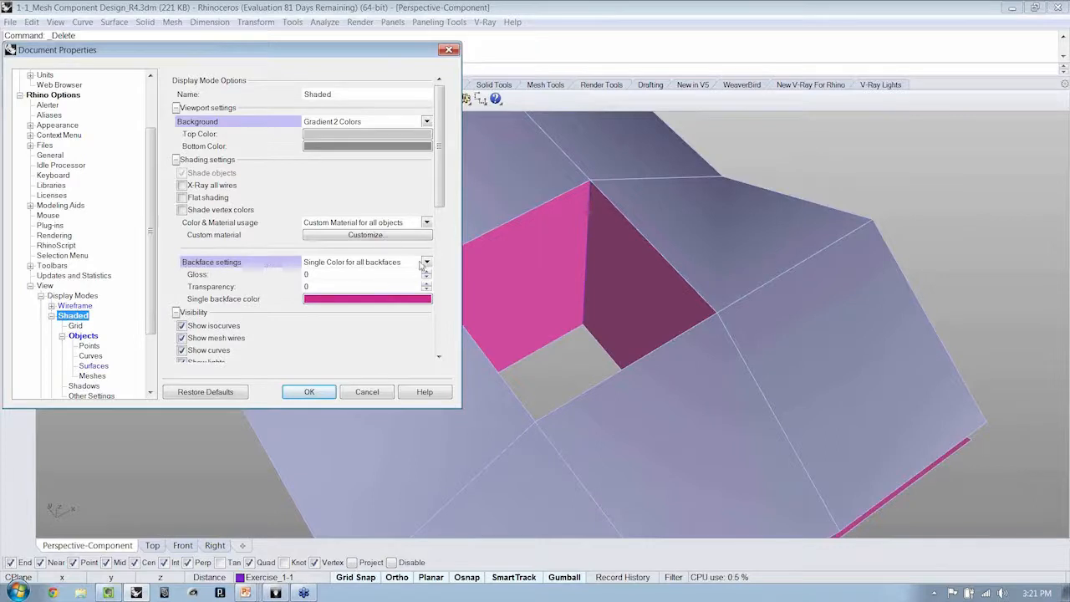
click(389, 266)
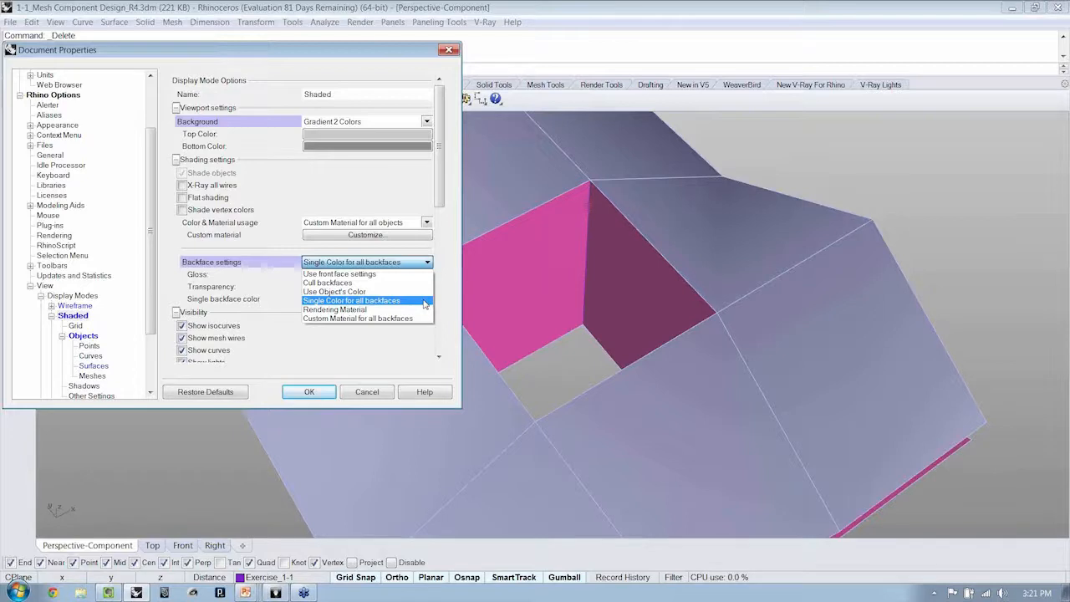
click(423, 301)
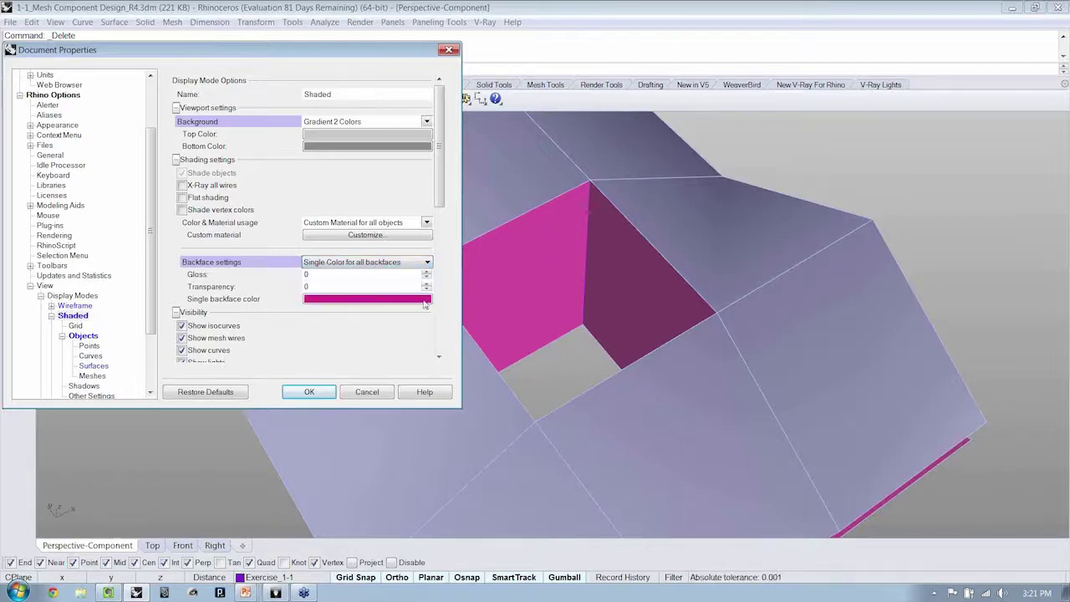
- Keep magenta as the single colour for all backfaces and apply the document settings
click(343, 301)
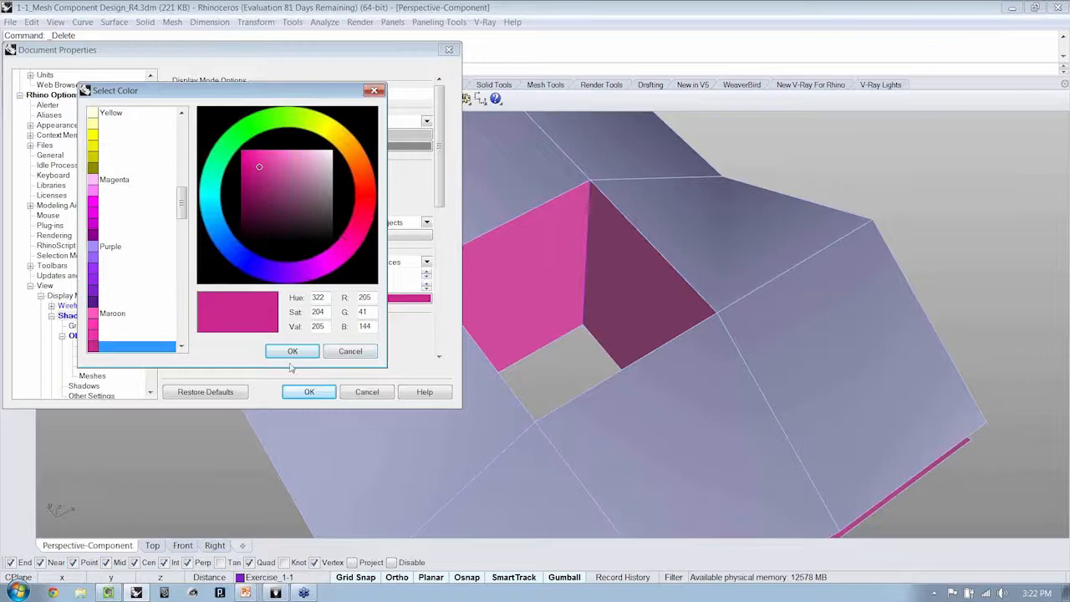
click(291, 356)
click(426, 263)
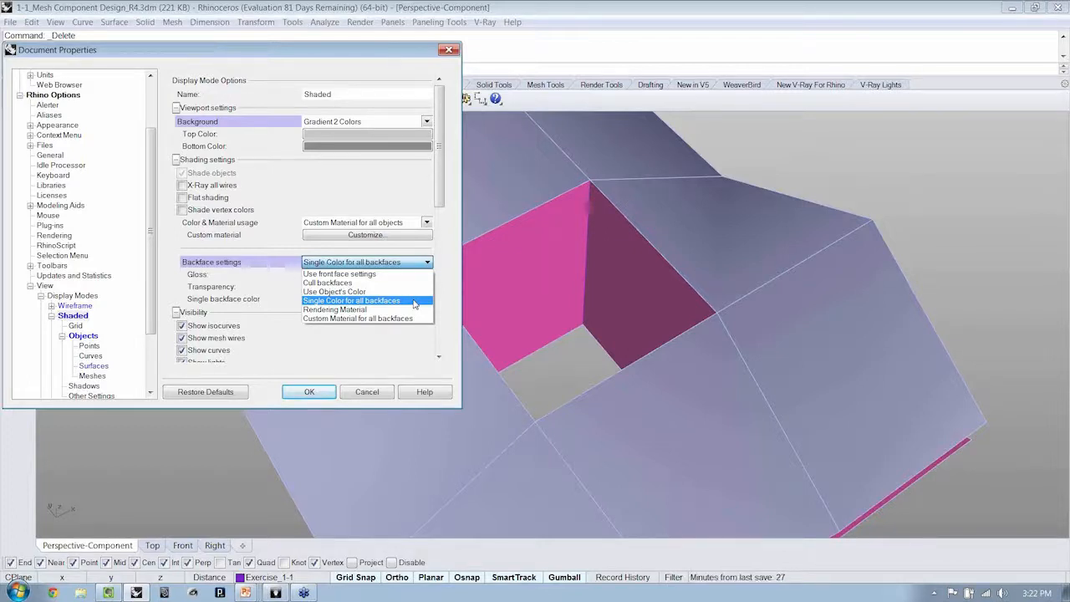
click(415, 301)
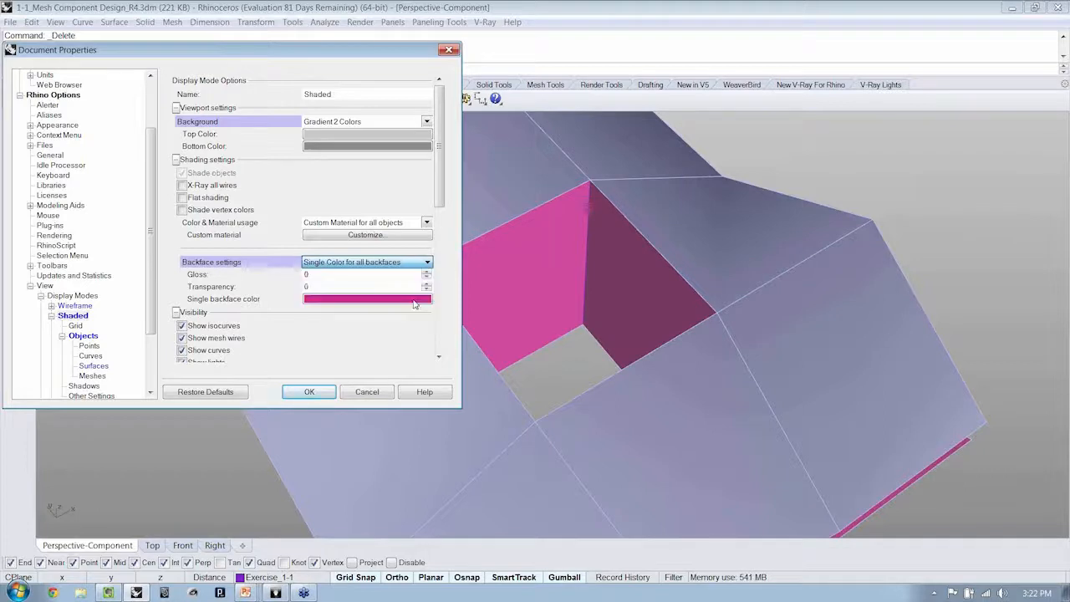
click(308, 392)
mouse_move(528, 378)
right_down()
mouse_move(513, 342)
mouse_move(466, 339)
mouse_move(484, 341)
right_up()
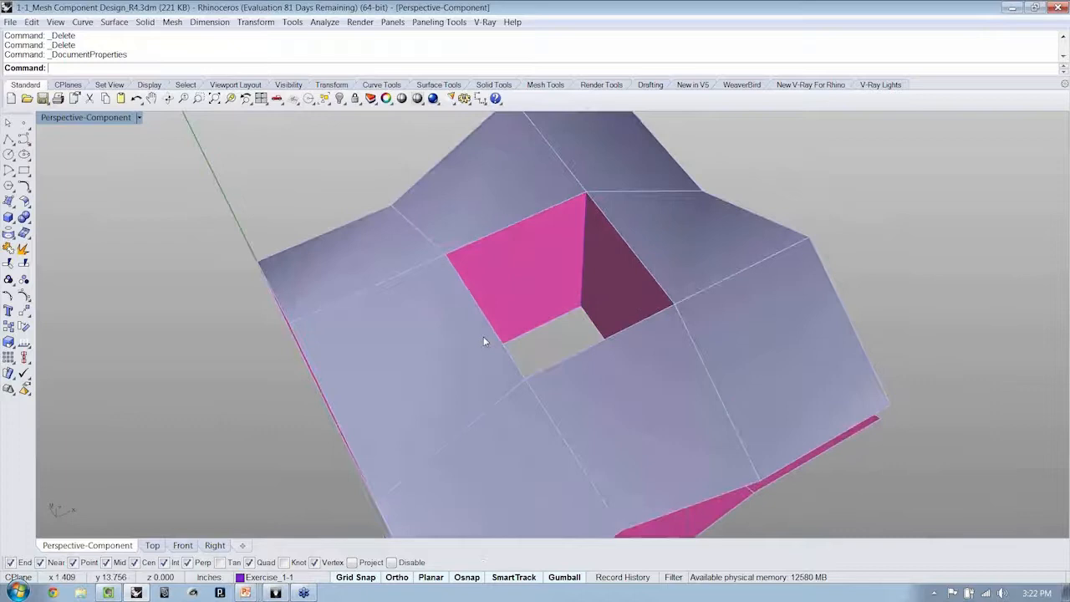
click(173, 23)
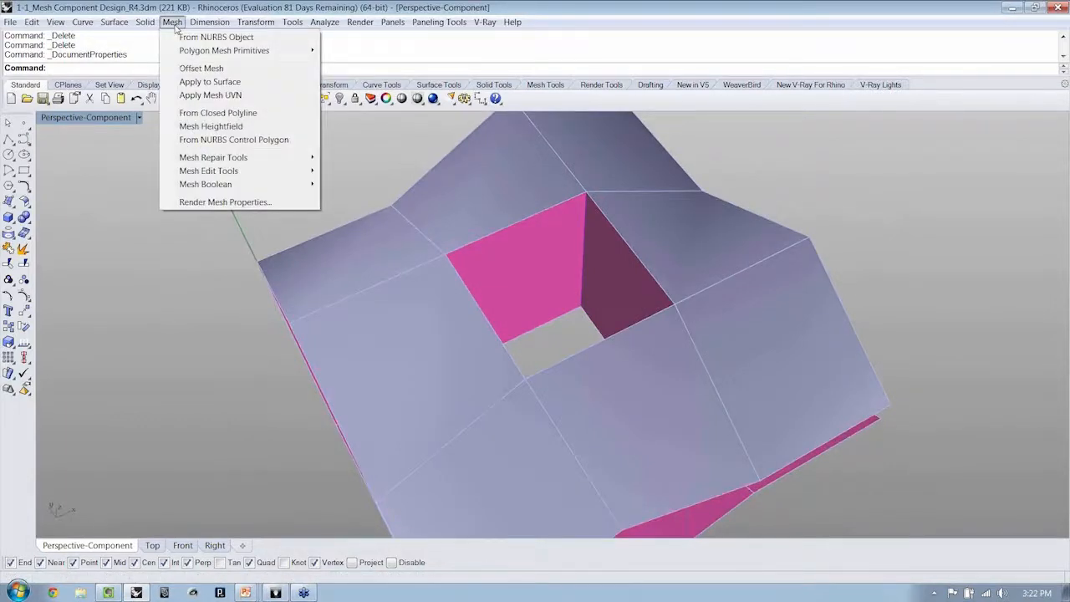
mouse_move(209, 170)
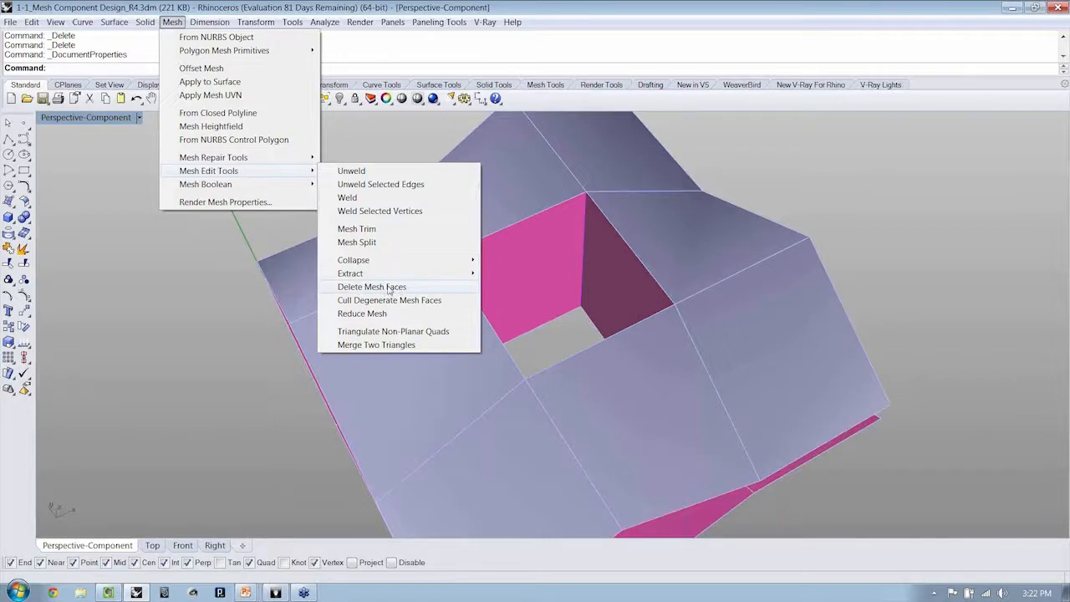
click(451, 289)
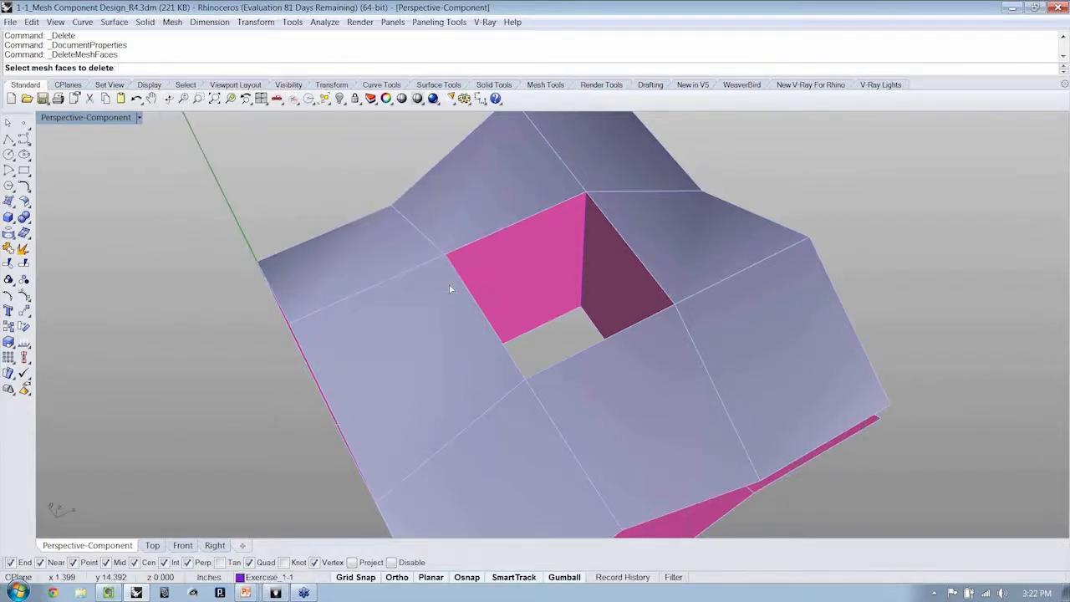
click(351, 263)
click(493, 180)
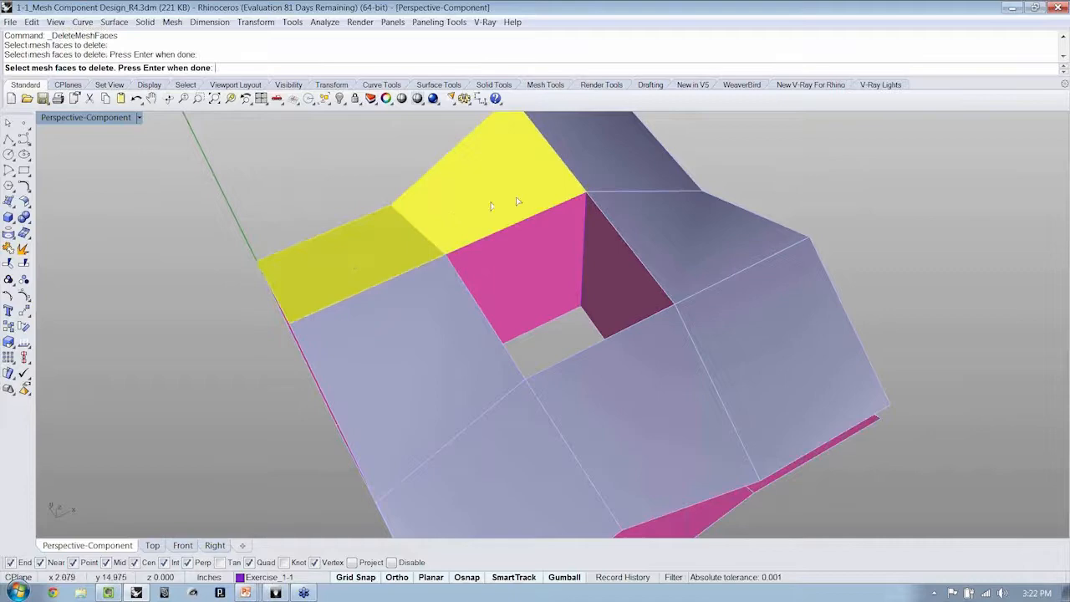
click(596, 170)
key(Return)
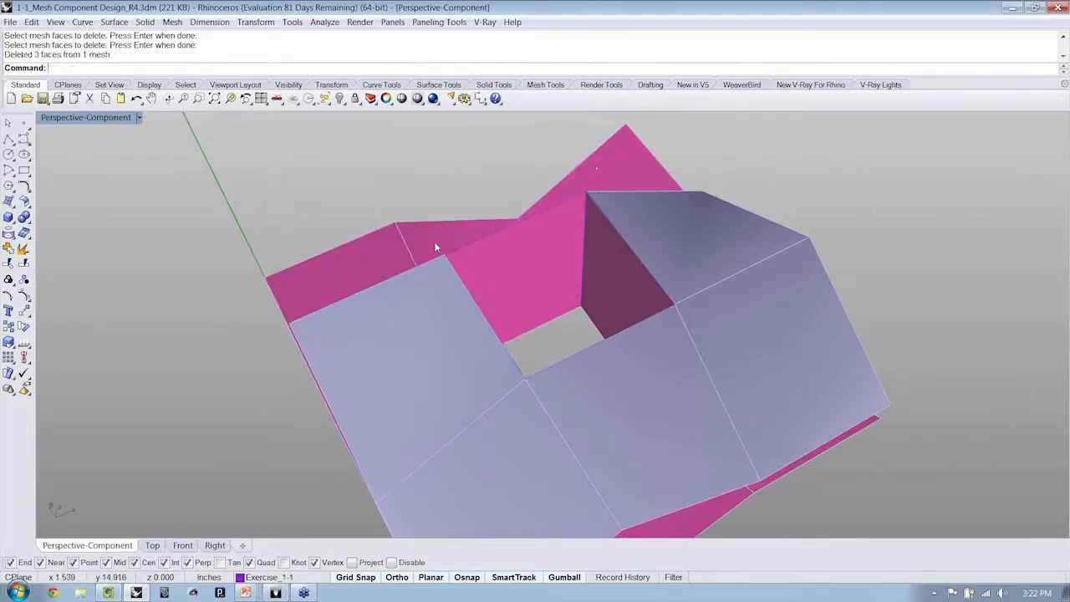
mouse_move(437, 244)
right_down()
mouse_move(665, 192)
mouse_move(537, 210)
right_up()
key(ctrl+z)
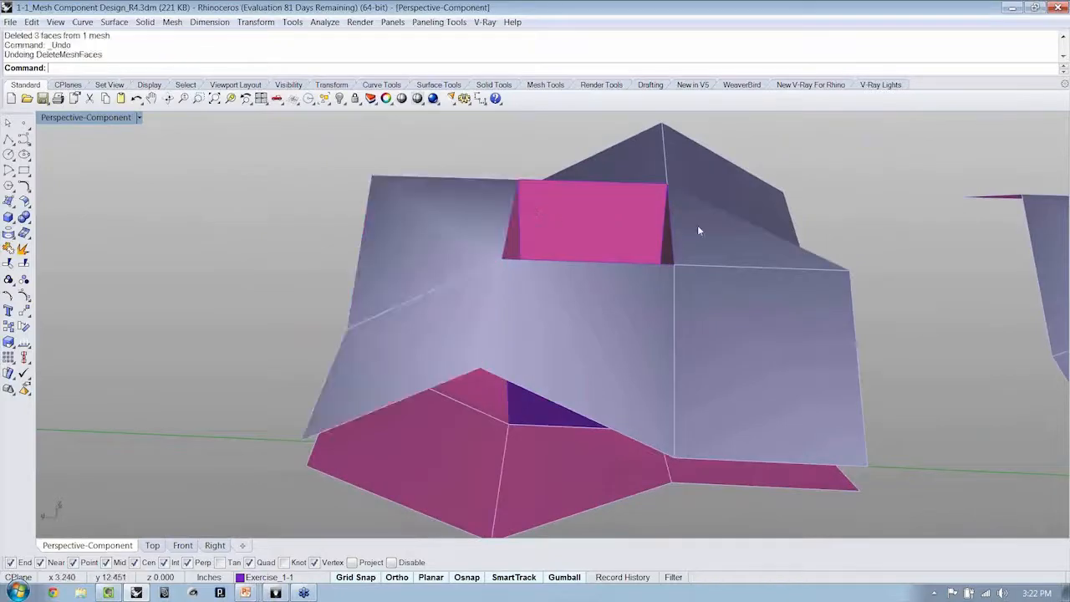
mouse_move(697, 225)
right_down()
mouse_move(591, 226)
mouse_move(529, 205)
mouse_move(628, 246)
right_up()
key(ctrl+alt+s)
mouse_move(629, 285)
right_down()
mouse_move(593, 334)
mouse_move(604, 230)
mouse_move(622, 292)
mouse_move(618, 384)
mouse_move(616, 208)
mouse_move(619, 359)
mouse_move(626, 203)
mouse_move(620, 351)
mouse_move(625, 284)
mouse_move(673, 398)
right_up()
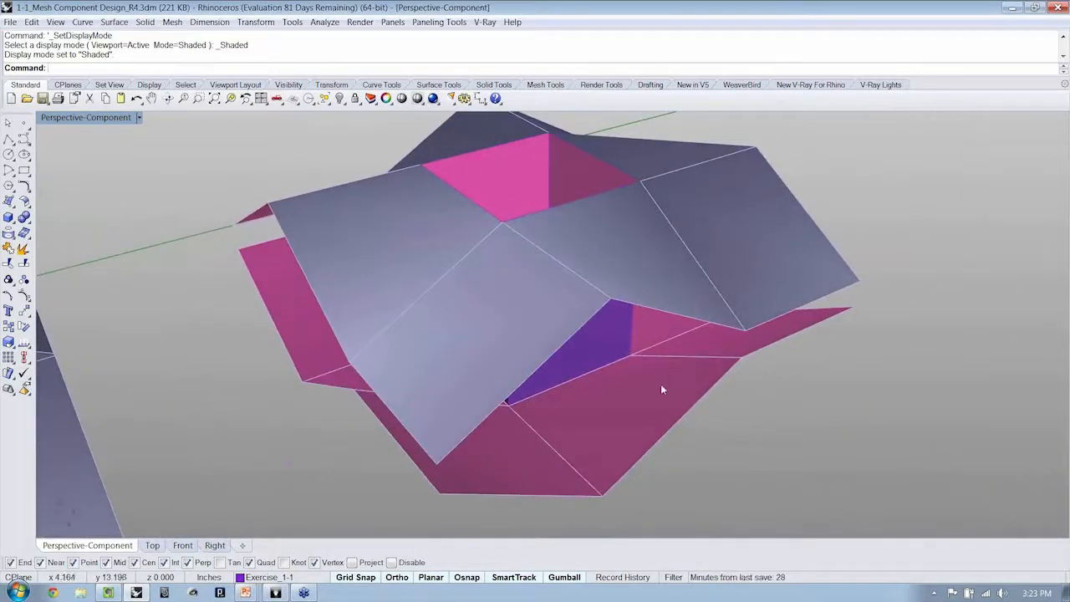
scroll(661, 383, up, 2)
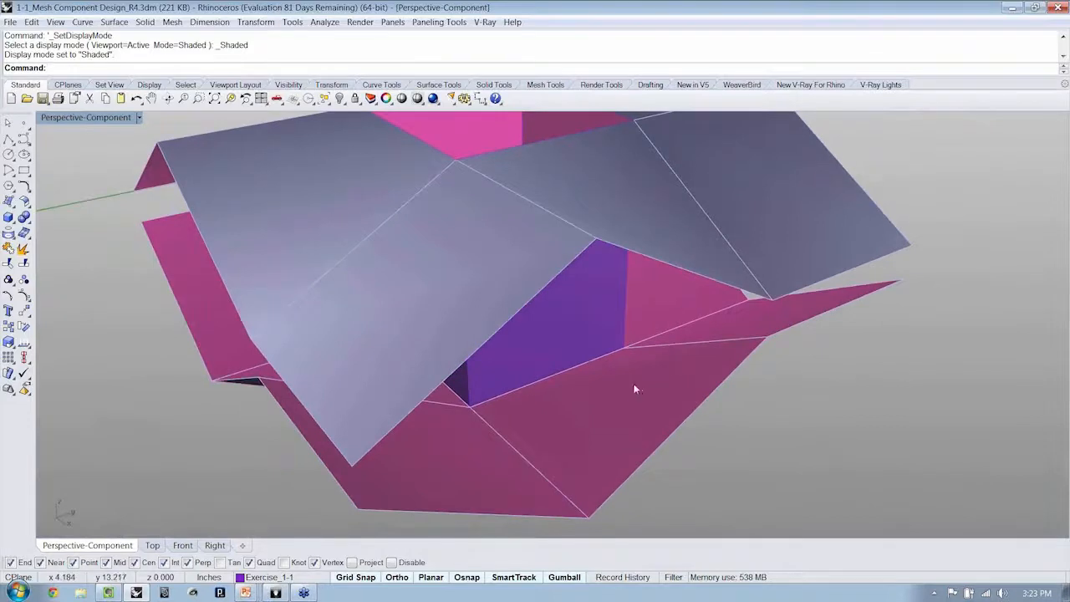
mouse_move(654, 391)
right_down()
mouse_move(652, 377)
mouse_move(642, 381)
right_up()
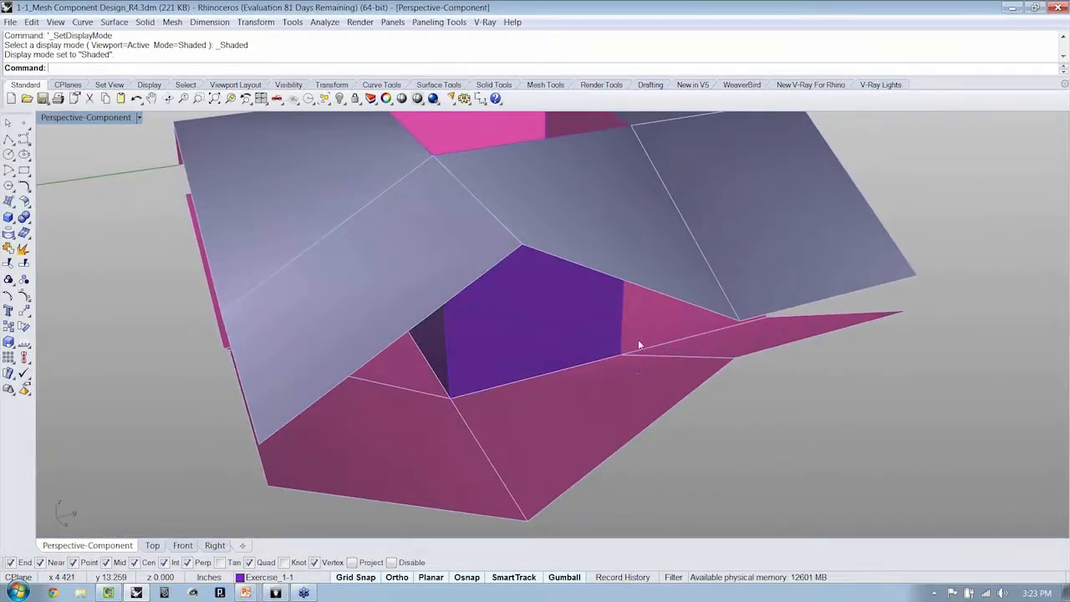
mouse_move(637, 353)
right_down()
mouse_move(610, 268)
mouse_move(427, 247)
mouse_move(435, 255)
right_up()
scroll(435, 251, up, 2)
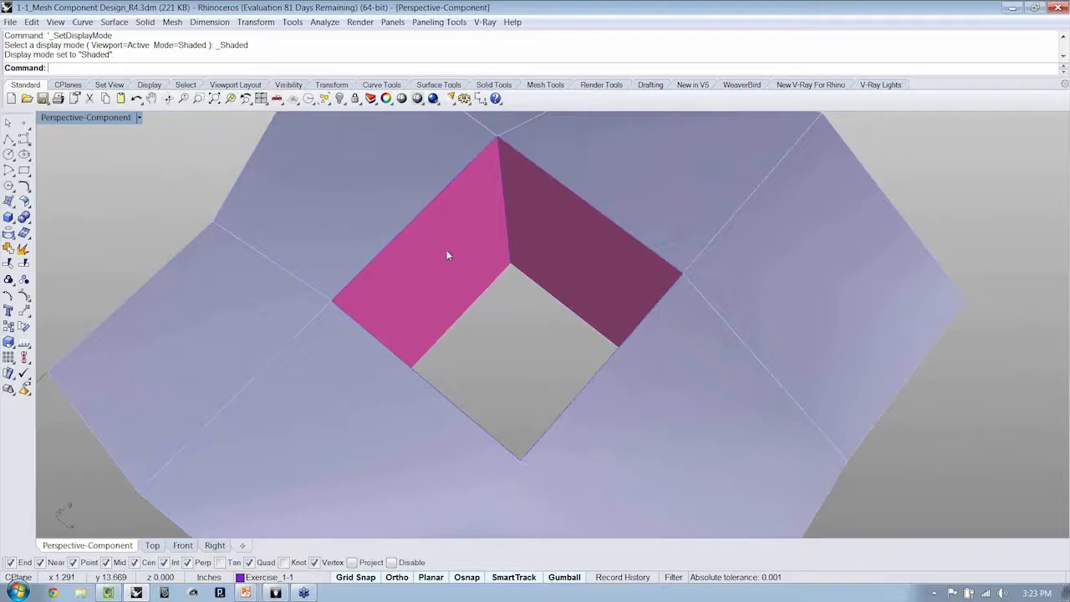
right_drag(443, 301, 469, 315)
click(409, 338)
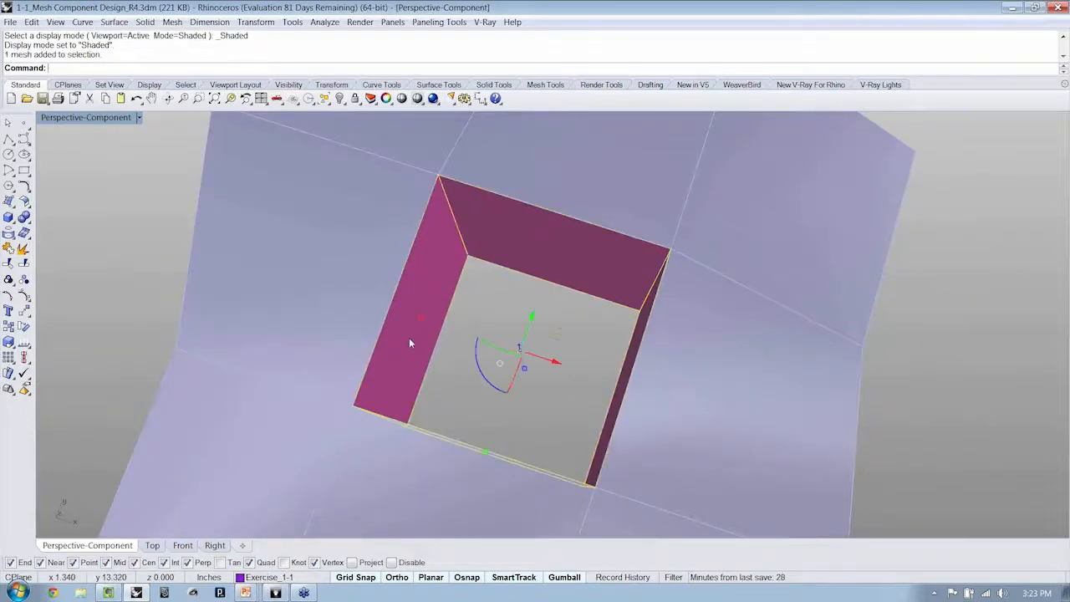
mouse_move(409, 337)
right_down()
mouse_move(459, 265)
mouse_move(454, 299)
right_up()
key(Escape)
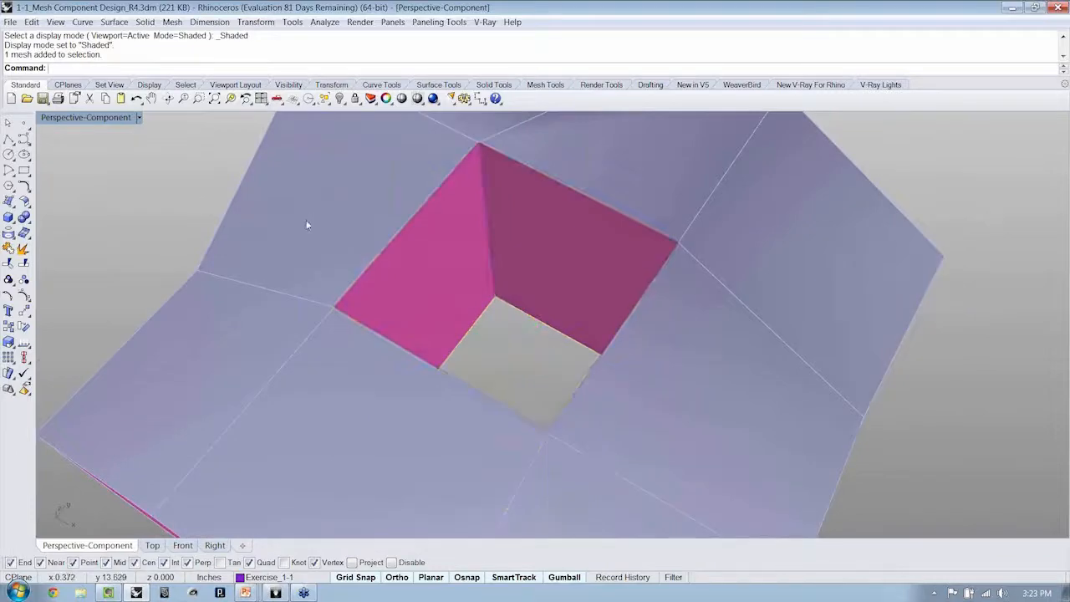
mouse_move(661, 317)
right_down()
mouse_move(644, 236)
mouse_move(553, 247)
right_up()
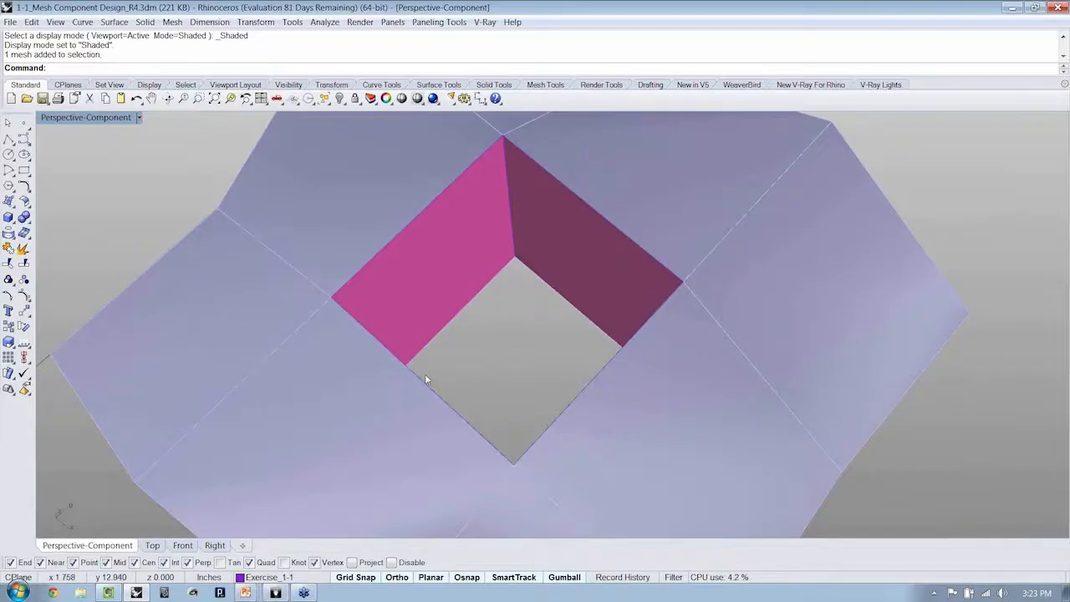
right_drag(424, 378, 580, 339)
click(569, 334)
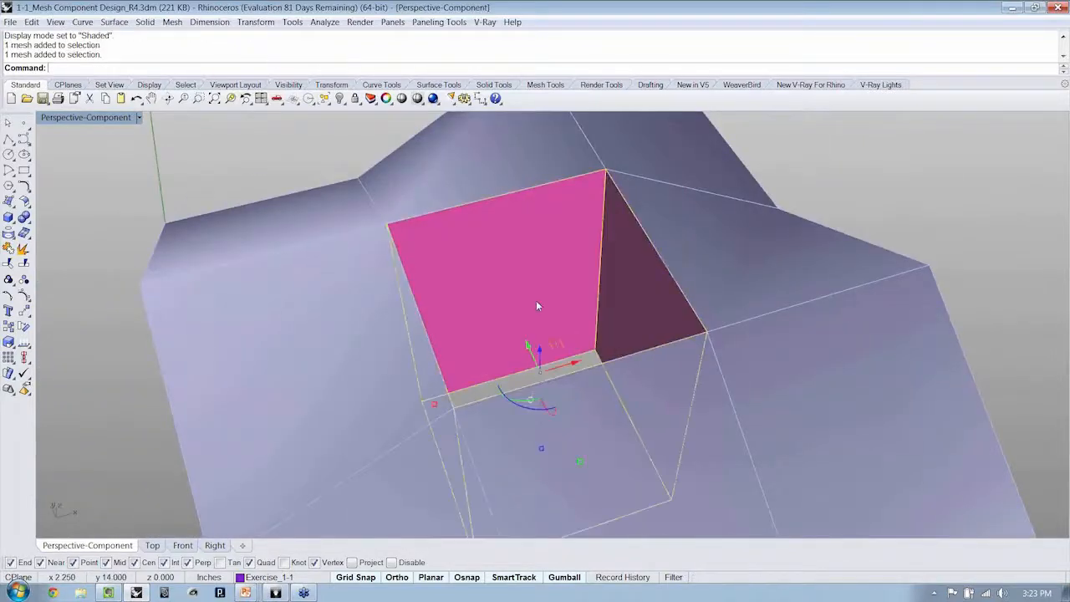
mouse_move(616, 306)
right_down()
mouse_move(550, 316)
mouse_move(549, 346)
mouse_move(669, 350)
right_up()
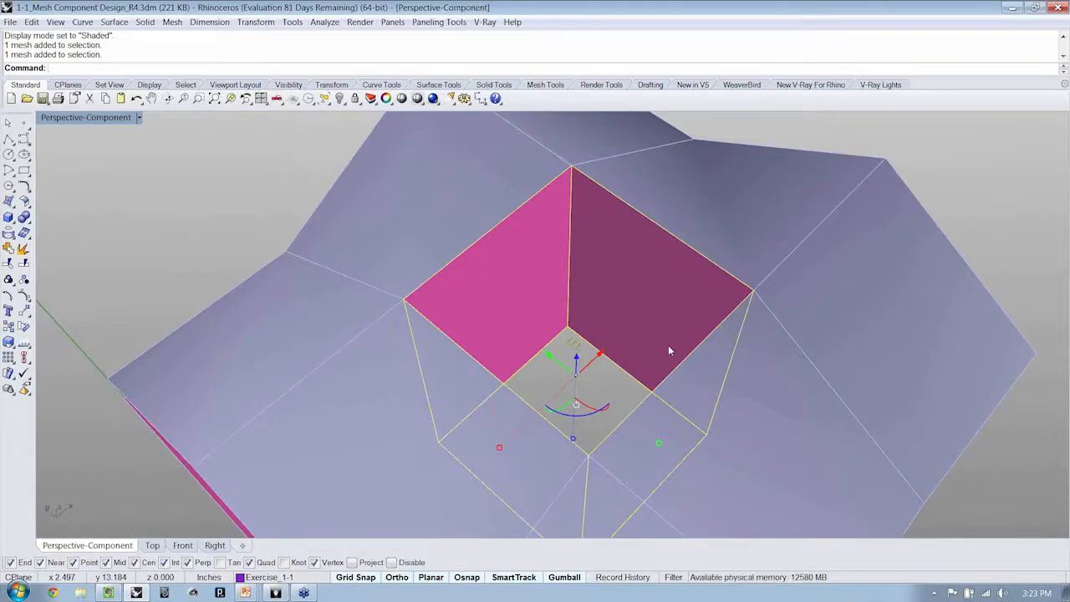
text(Flip)
key(Return)
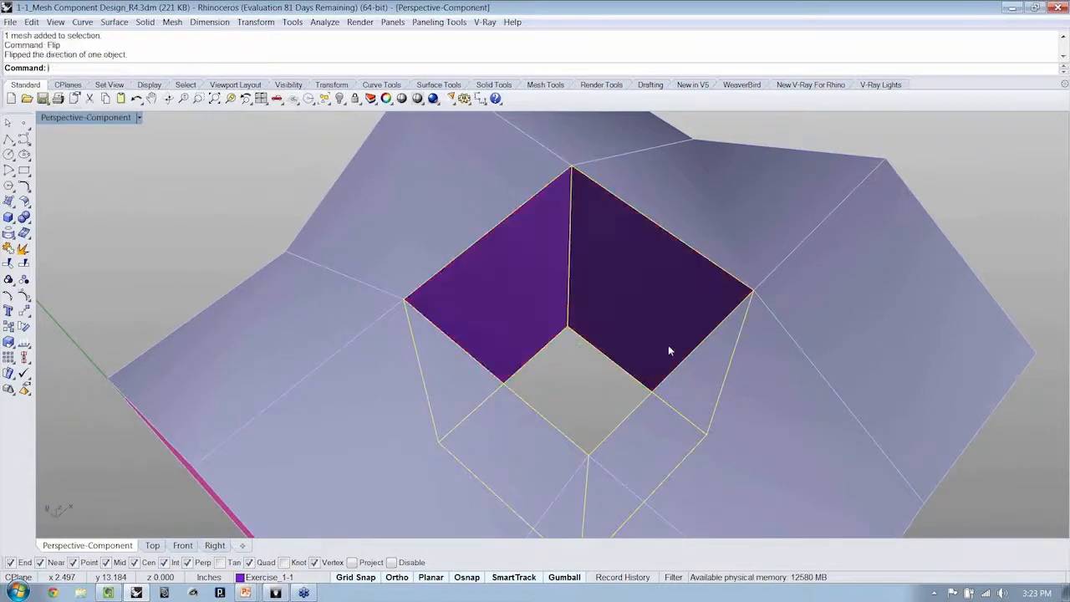
key(Escape)
click(604, 256)
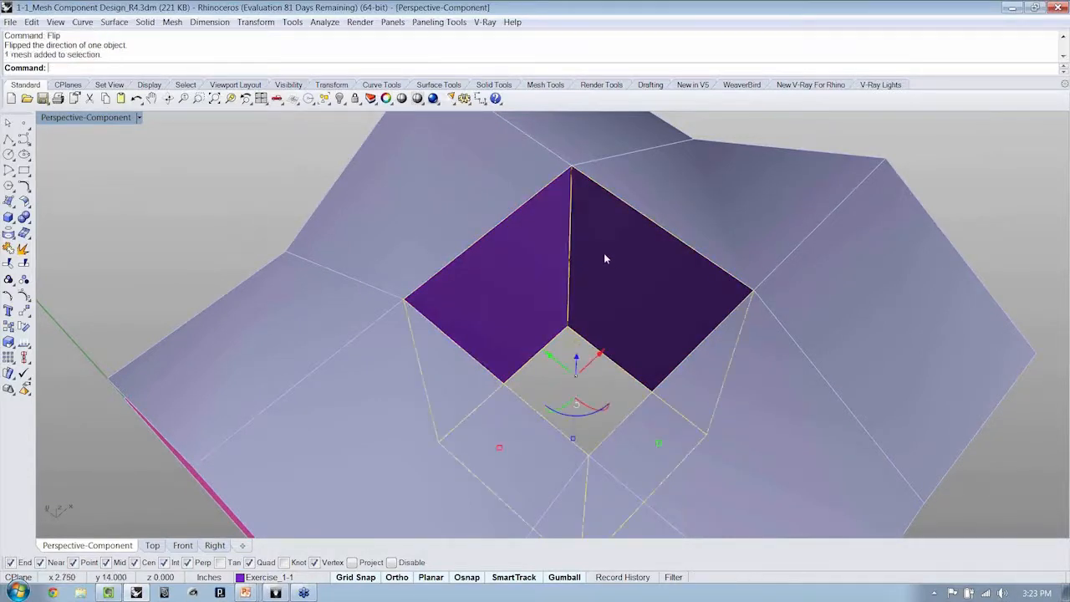
text(MatchProperties)
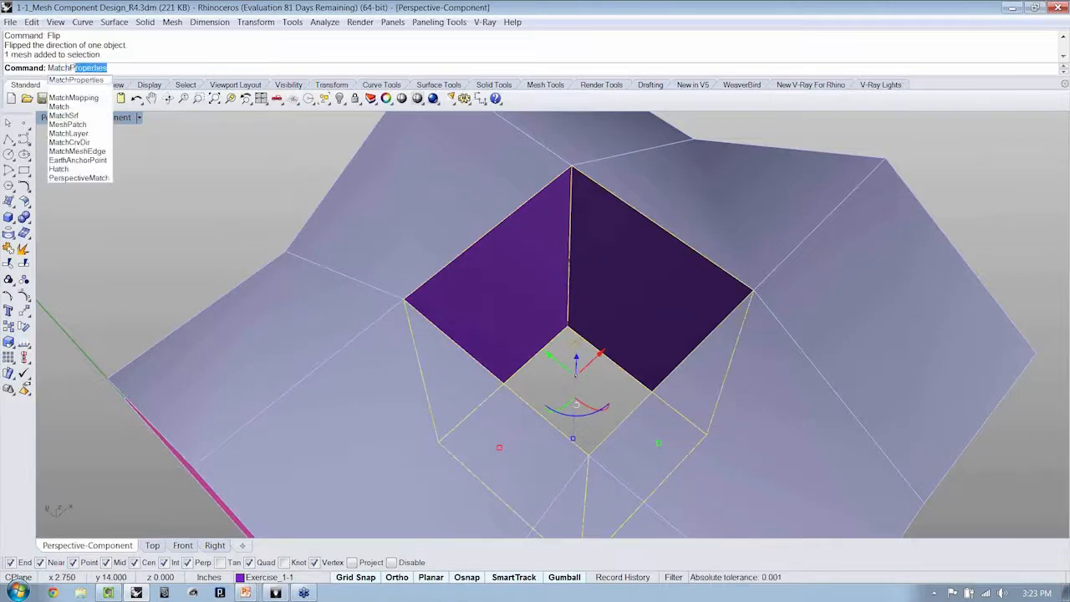
key(Return)
click(465, 214)
click(488, 374)
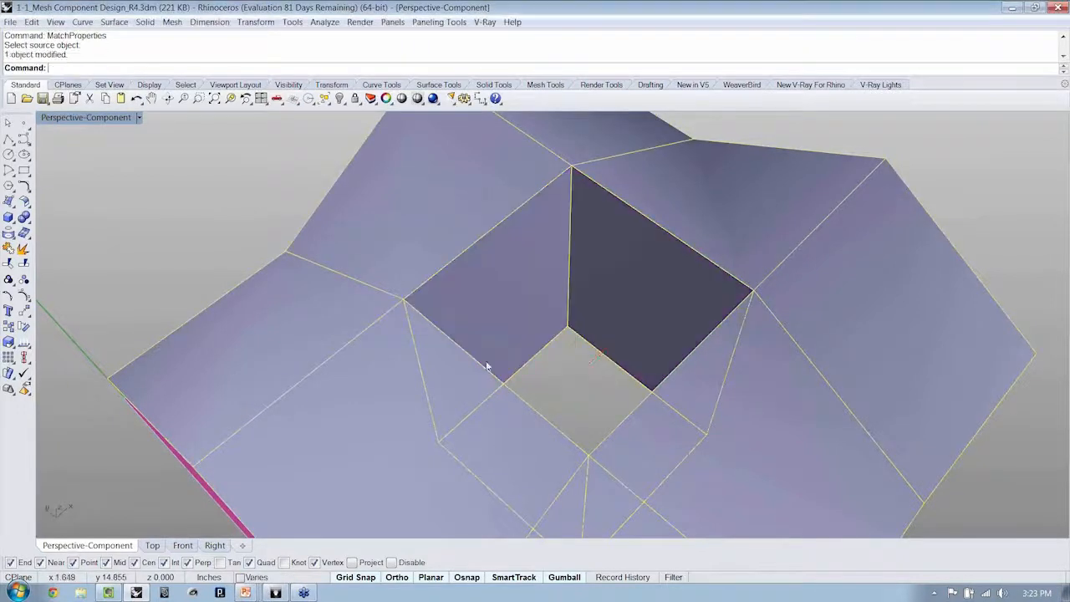
right_drag(692, 274, 706, 186)
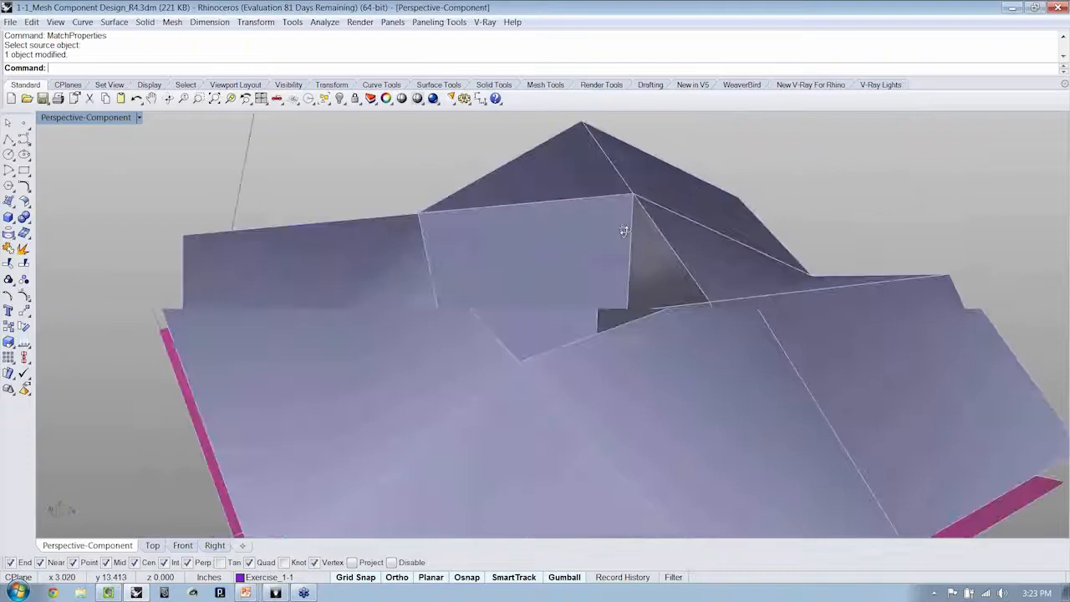
click(794, 231)
right_drag(794, 231, 777, 255)
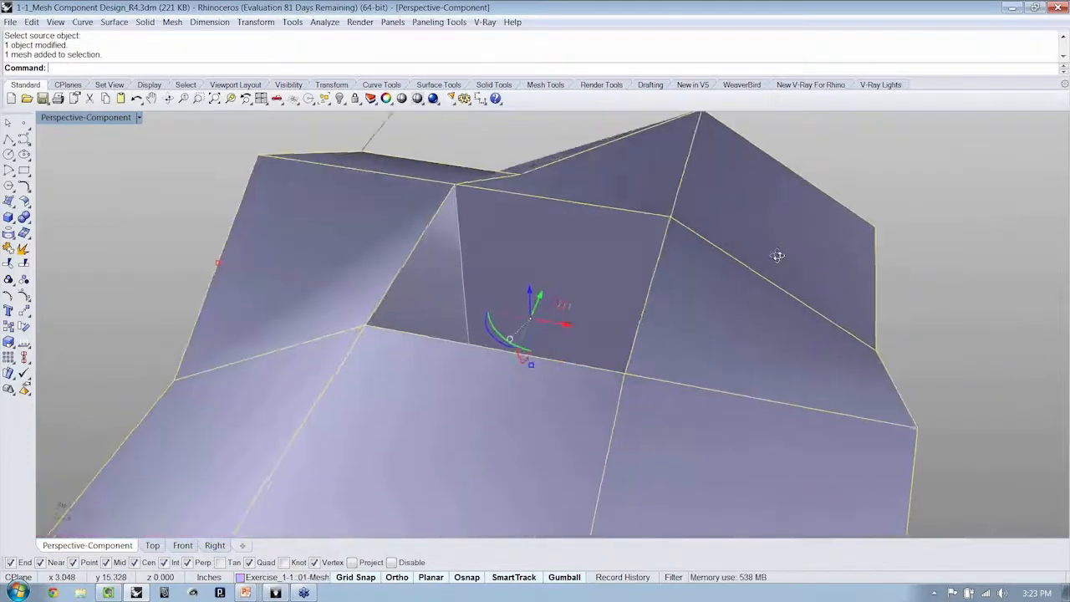
shift+click(607, 250)
mouse_move(607, 251)
right_down()
mouse_move(734, 272)
mouse_move(327, 262)
right_up()
shift+click(327, 263)
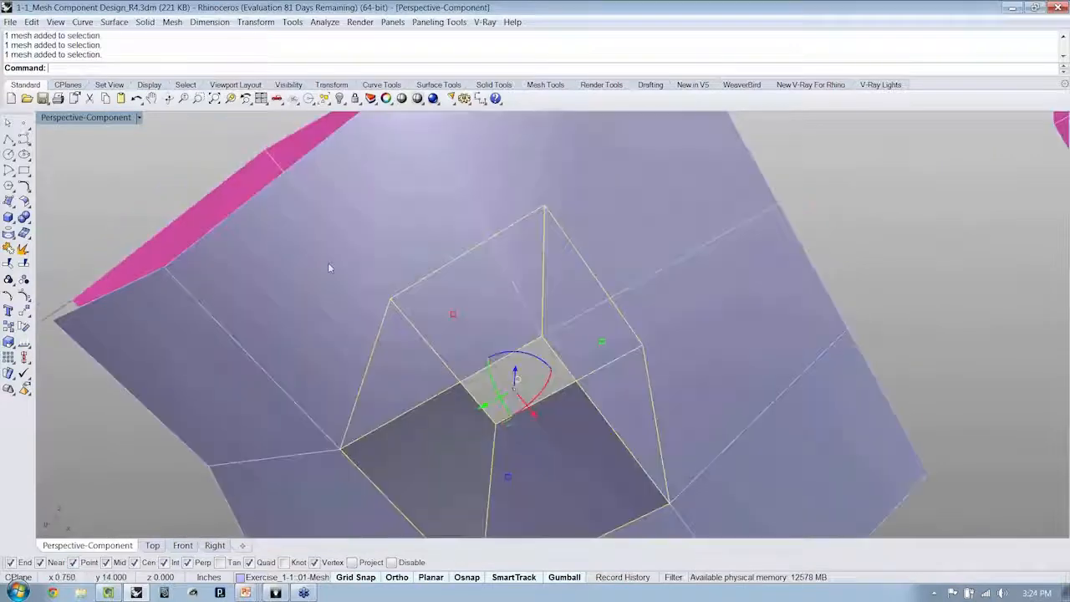
key(Escape)
mouse_move(663, 259)
right_down()
mouse_move(616, 288)
mouse_move(700, 286)
mouse_move(501, 341)
right_up()
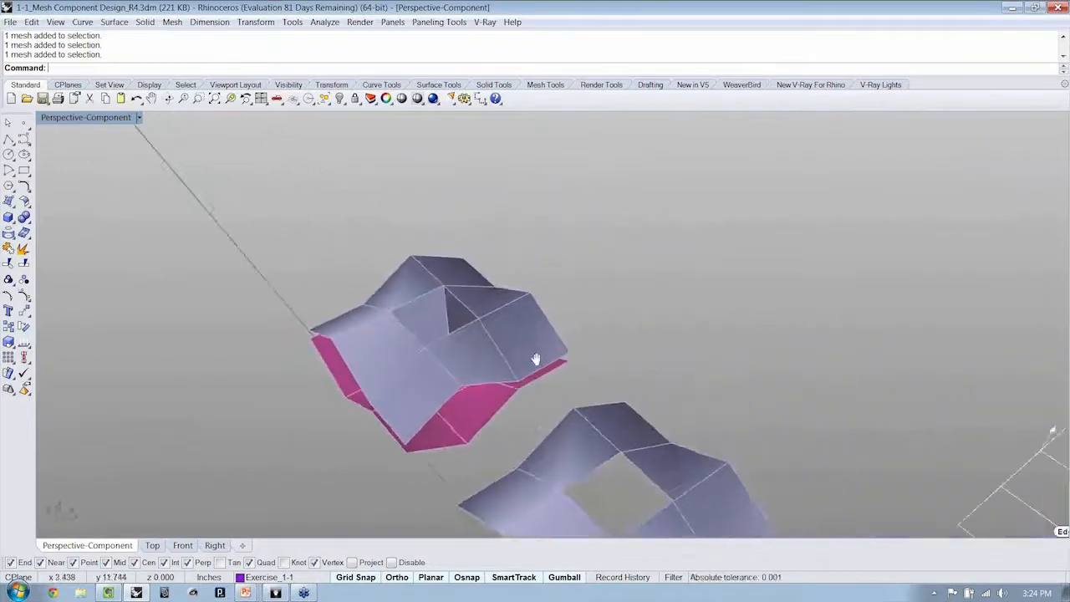
- Copy the three-mesh upper component with cp and place the duplicate to the right of the original
click(470, 332)
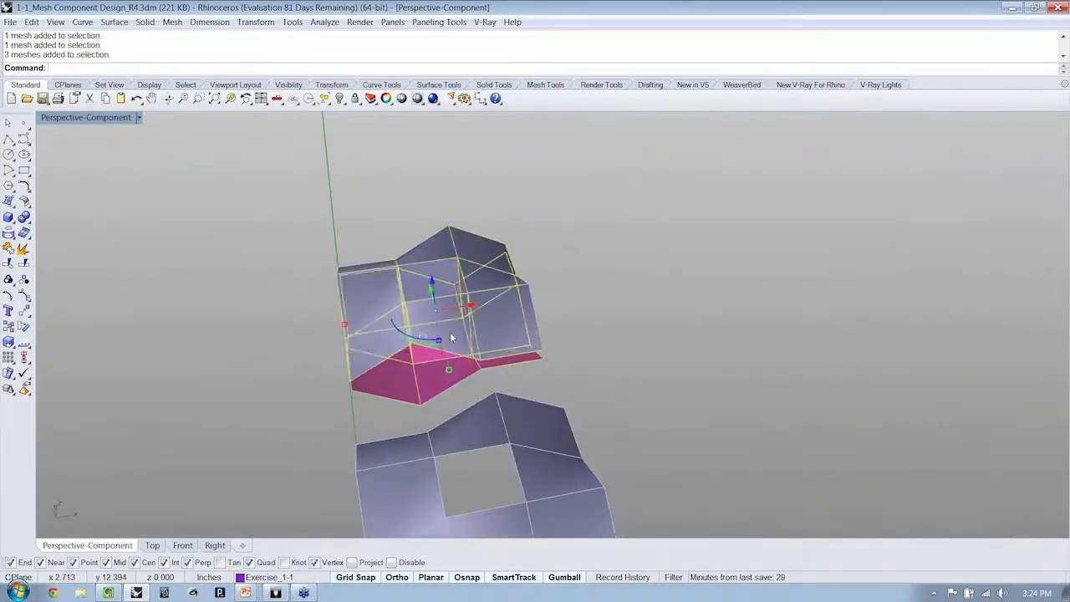
right_drag(449, 331, 384, 334)
text(cp)
key(Return)
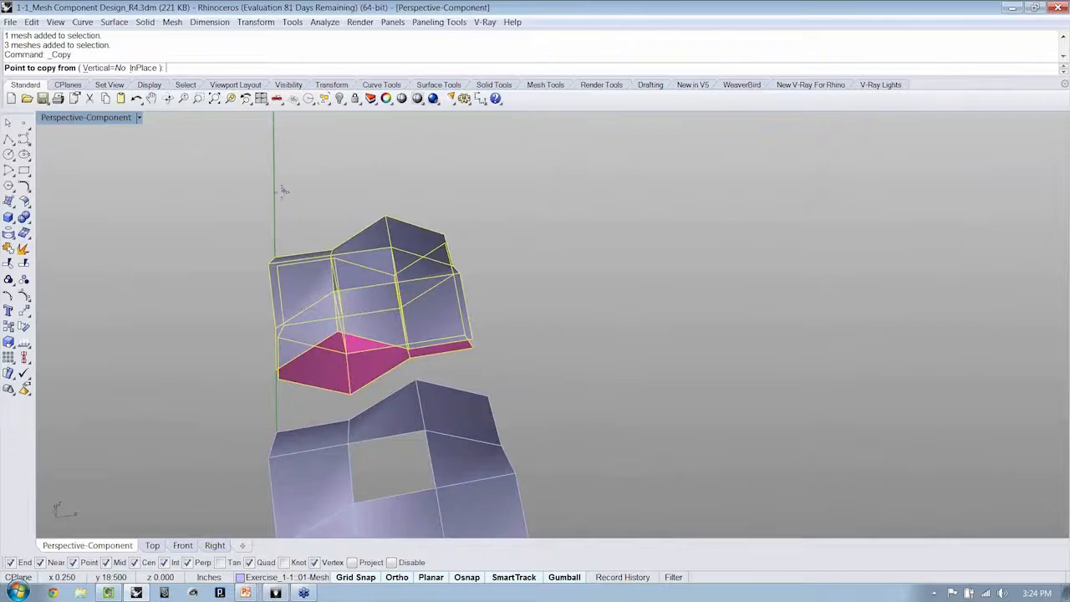
click(276, 195)
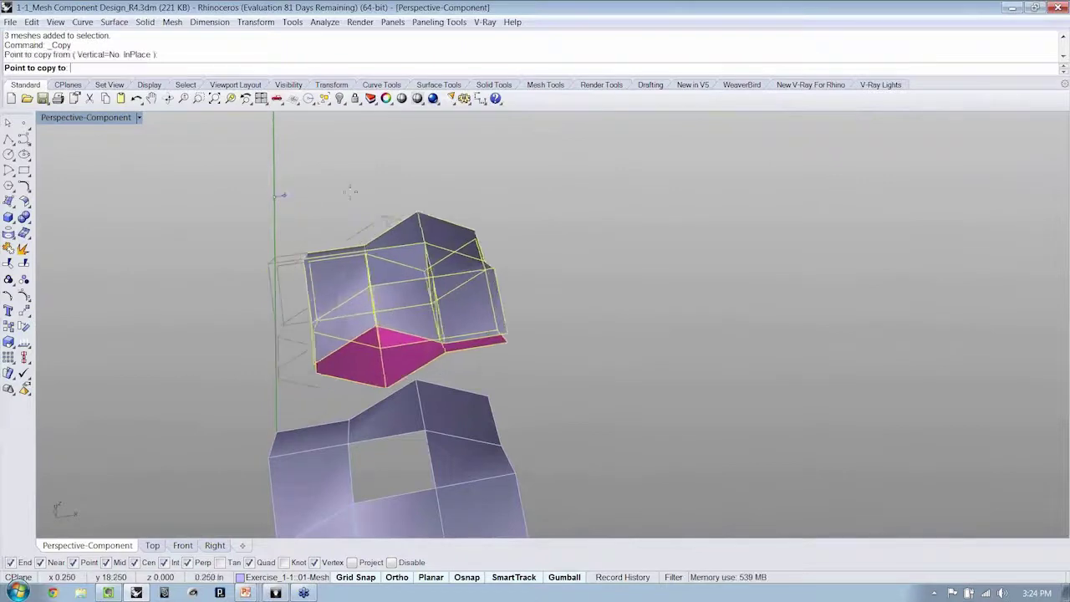
click(510, 179)
key(Return)
scroll(563, 231, up, 3)
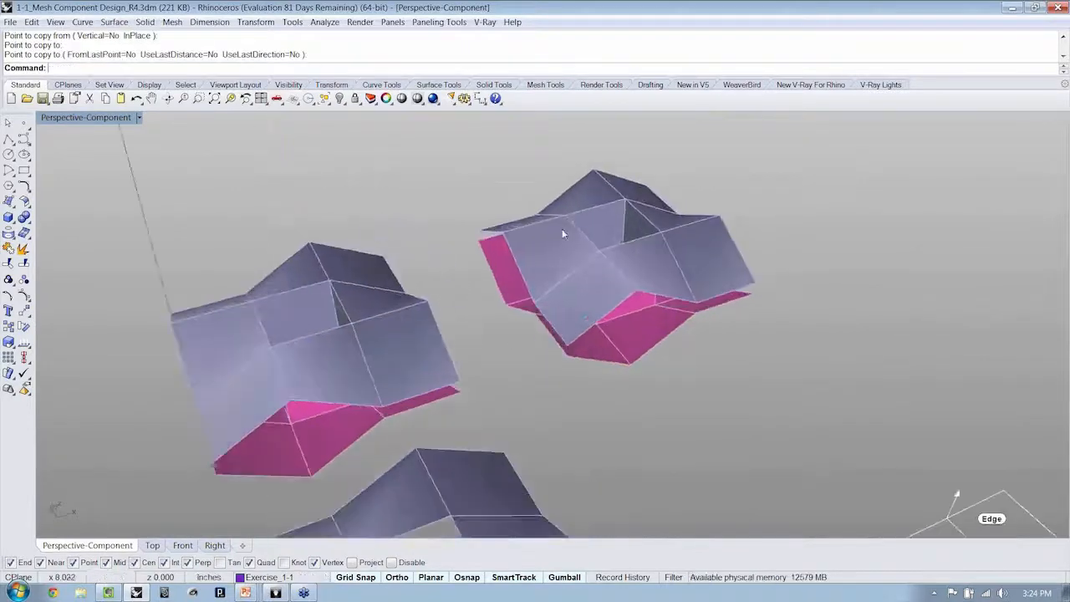
scroll(725, 282, up, 5)
scroll(715, 309, down, 3)
scroll(616, 351, down, 2)
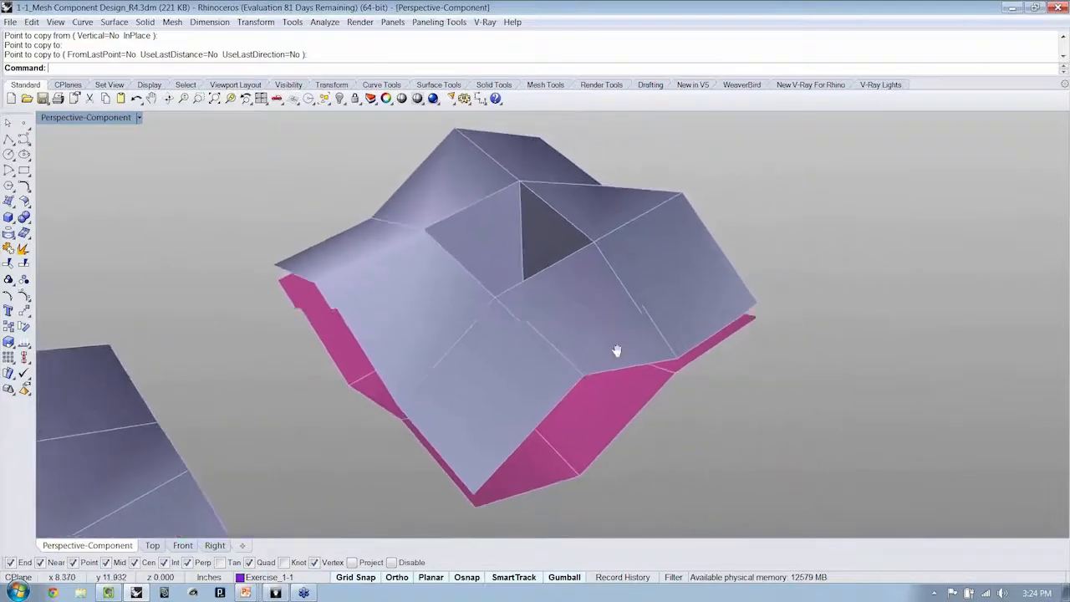
scroll(595, 311, up, 2)
mouse_move(595, 313)
right_down()
mouse_move(576, 309)
mouse_move(569, 287)
right_up()
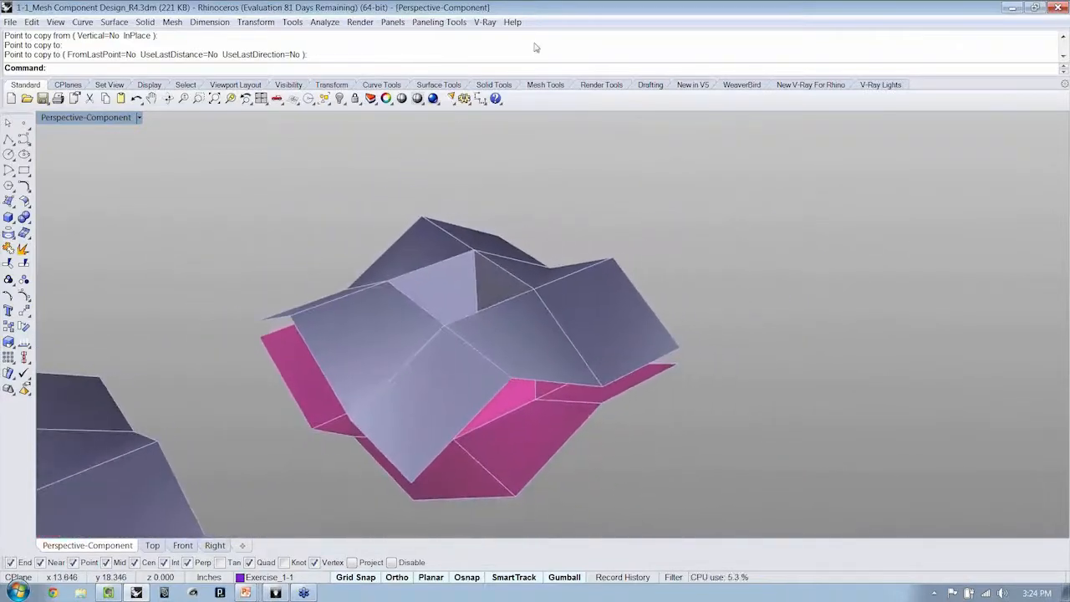
- Restore the Rhino window to a smaller size and launch Grasshopper with the Loop subdivision definition
double_click(534, 12)
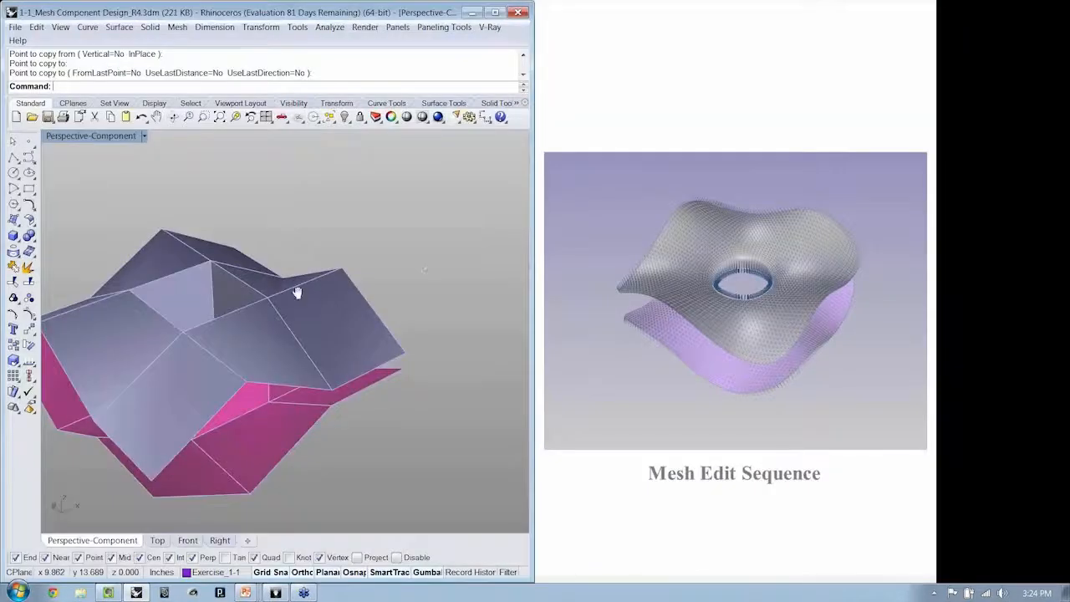
mouse_move(297, 292)
right_down()
mouse_move(382, 310)
mouse_move(382, 339)
mouse_move(384, 307)
right_up()
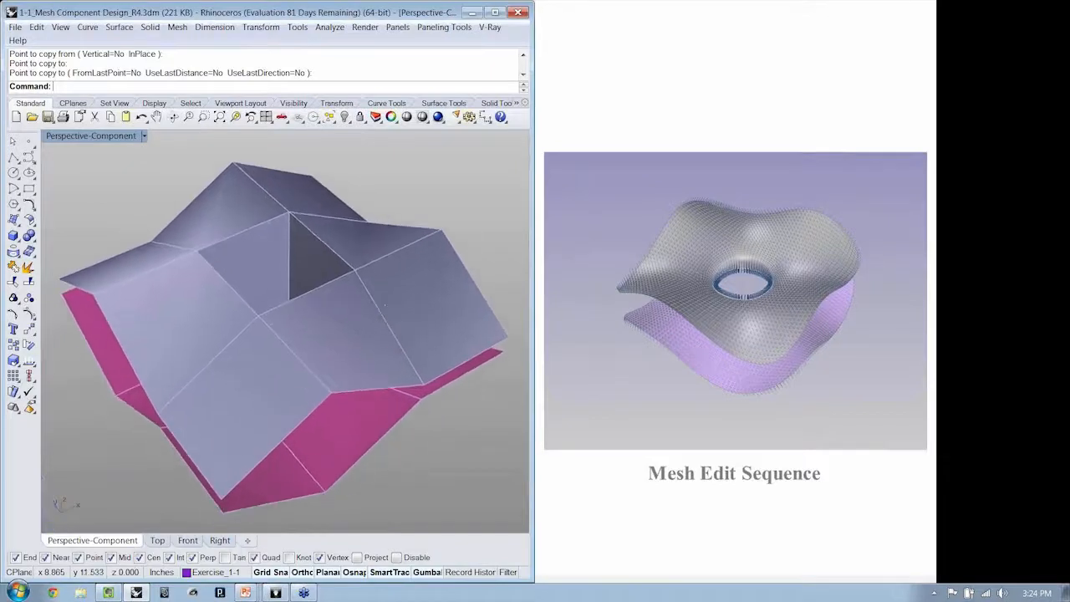
text(Grasshopper)
key(Return)
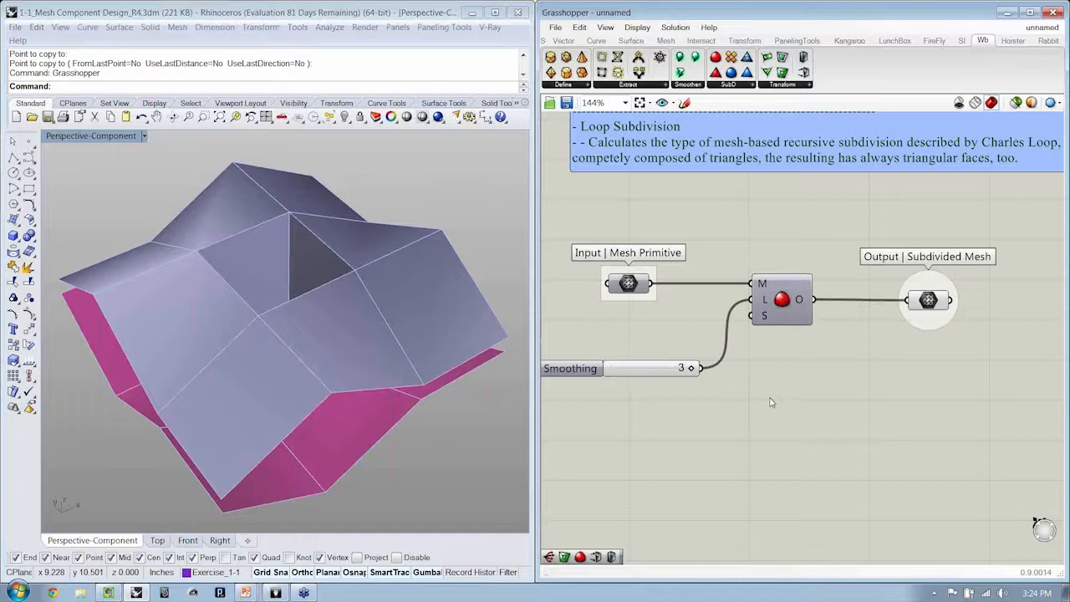
- Save the Loop subdivision definition as 1-2_SubDivision Modeling-Weaverbird_w
right_drag(776, 388, 819, 402)
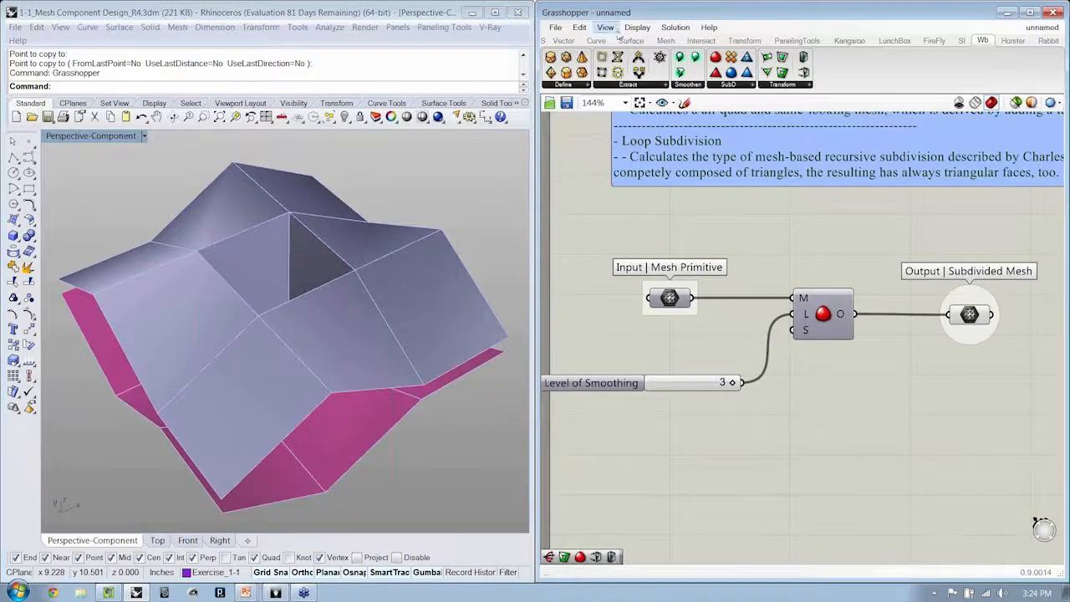
click(555, 27)
click(580, 90)
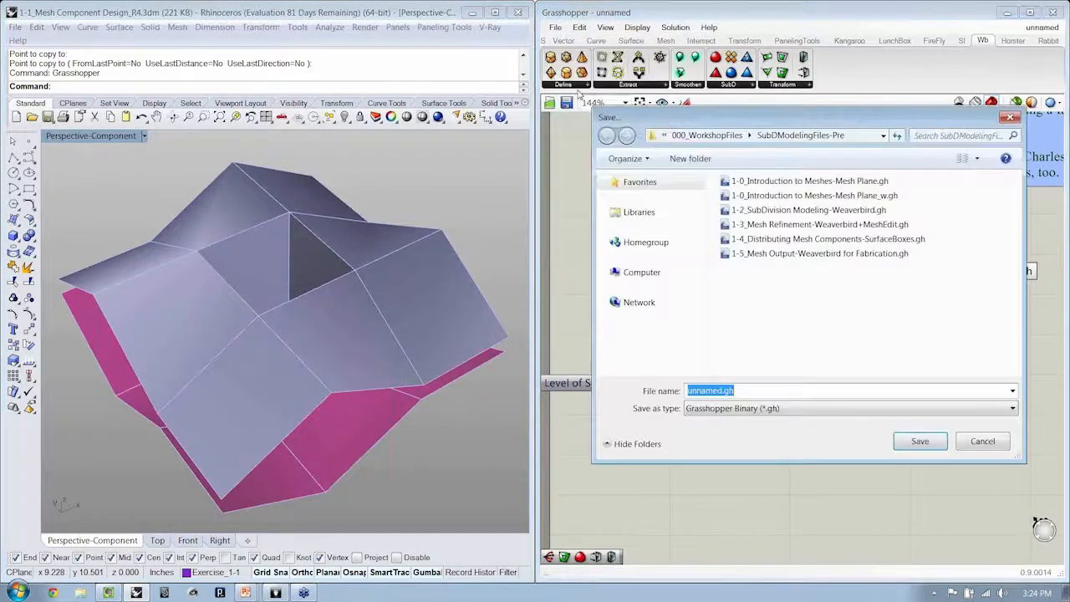
click(789, 210)
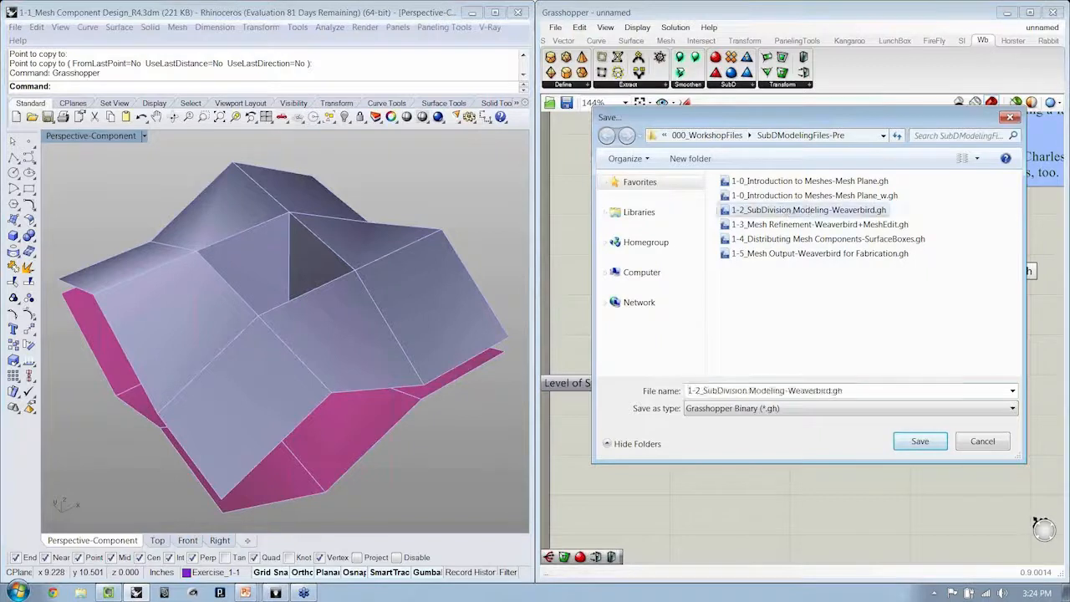
drag(832, 391, 957, 390)
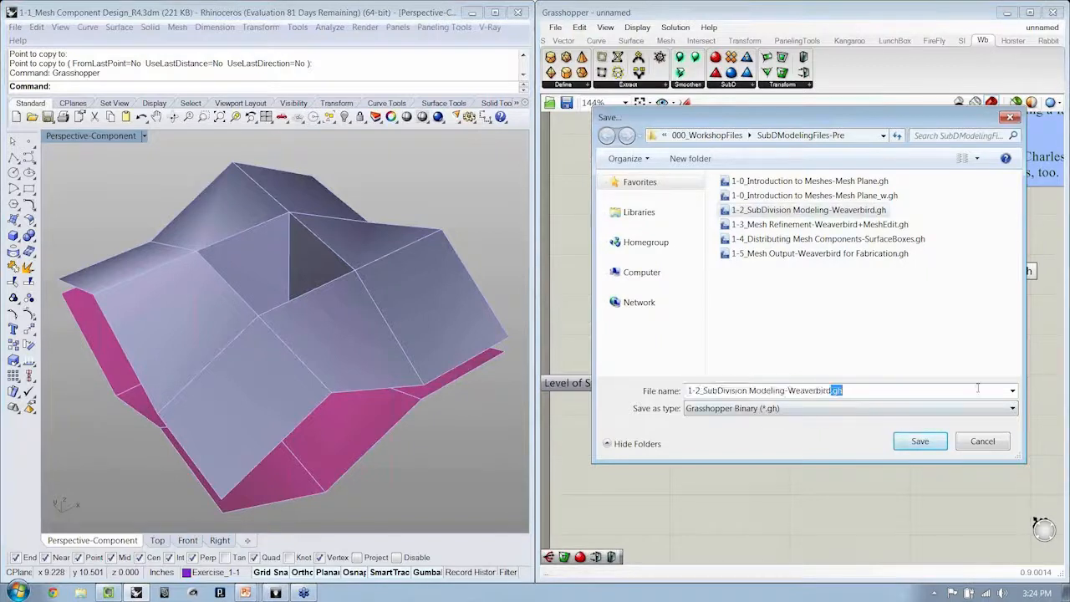
text(_w)
key(Return)
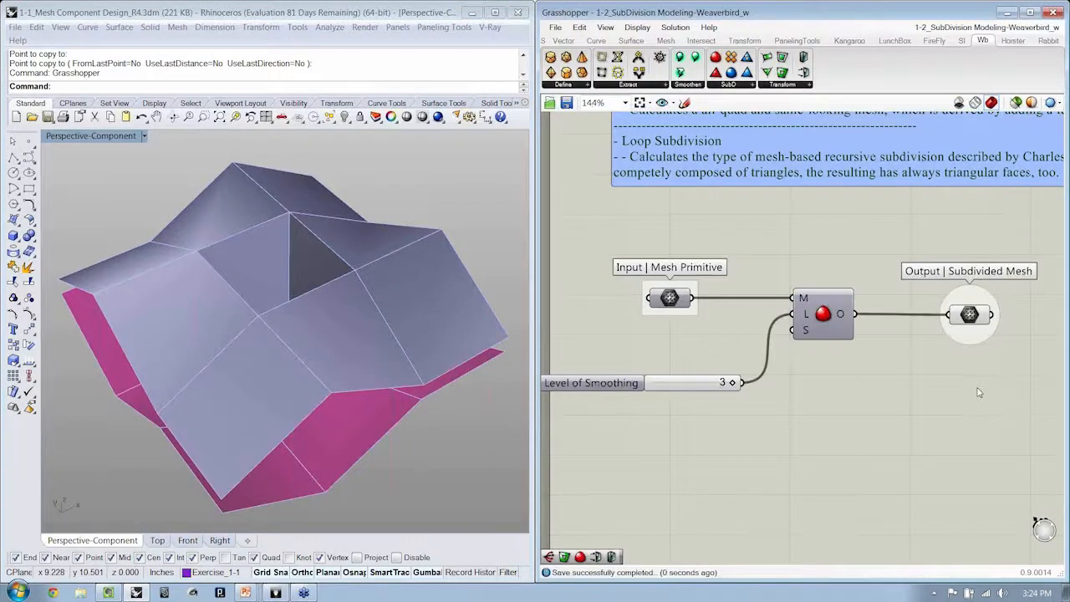
- Close both open definitions, discarding changes to the full subdivision definition
click(972, 29)
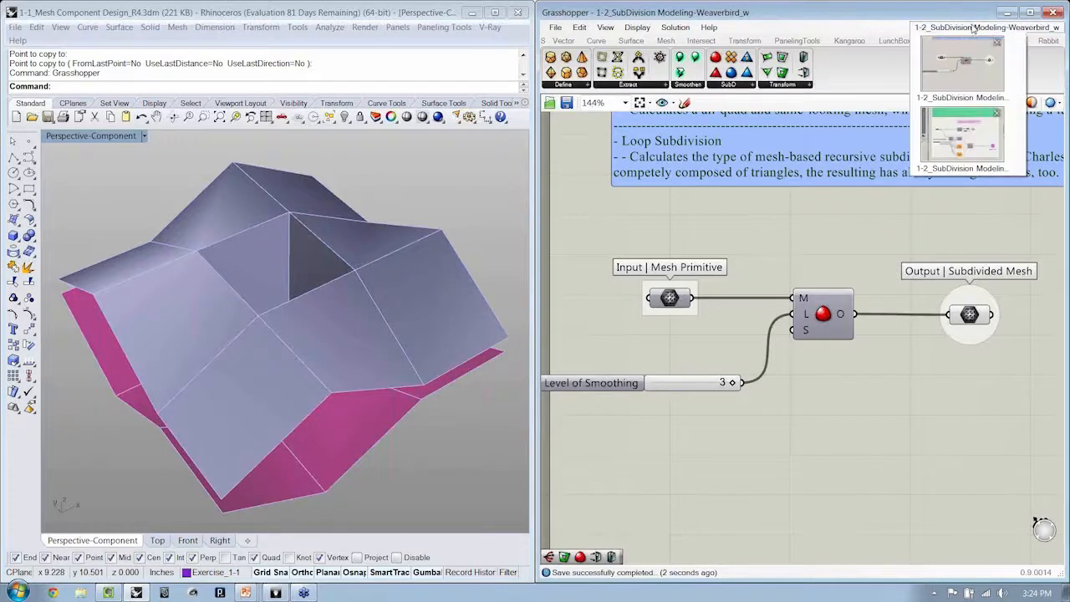
click(994, 138)
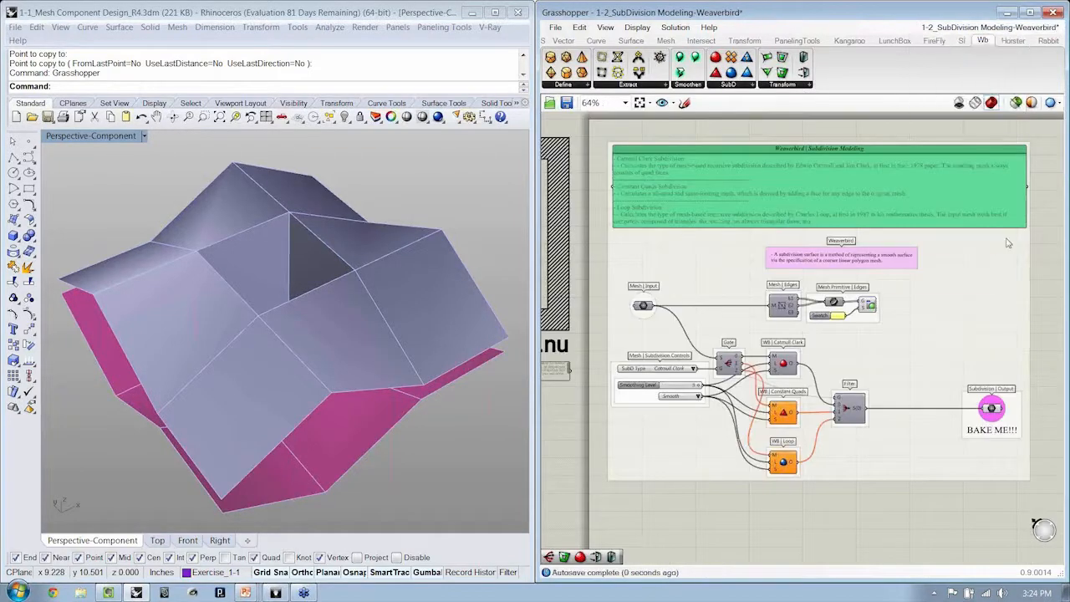
click(1007, 32)
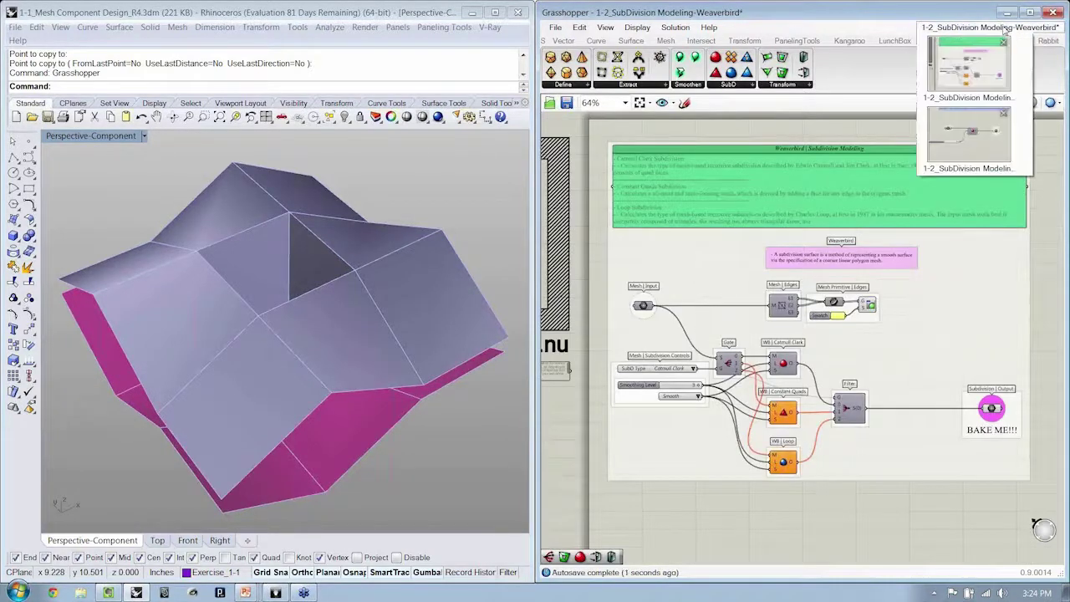
click(1009, 116)
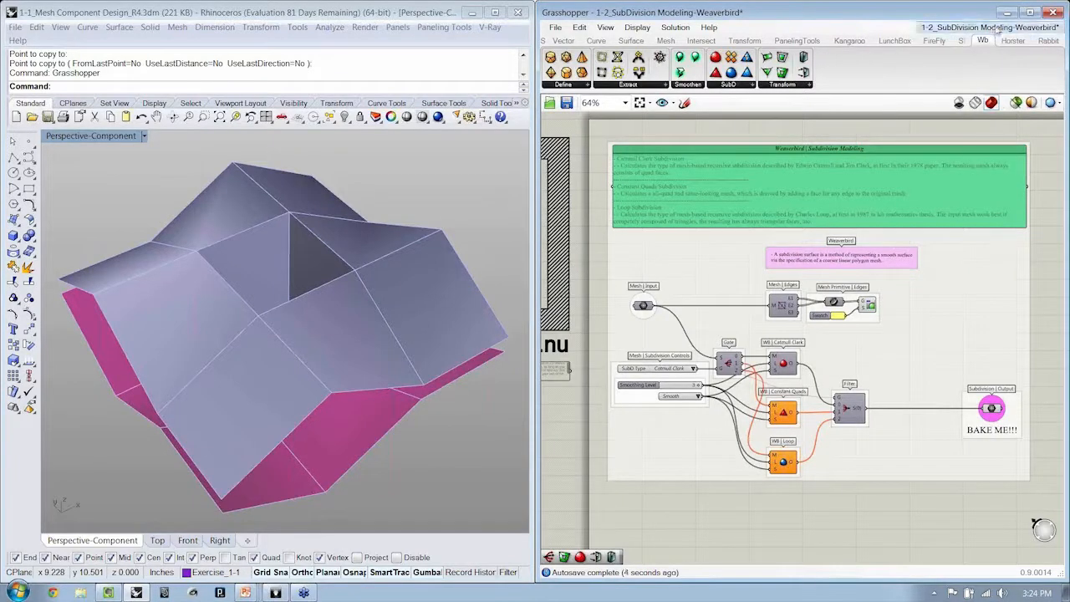
click(1055, 29)
click(1003, 44)
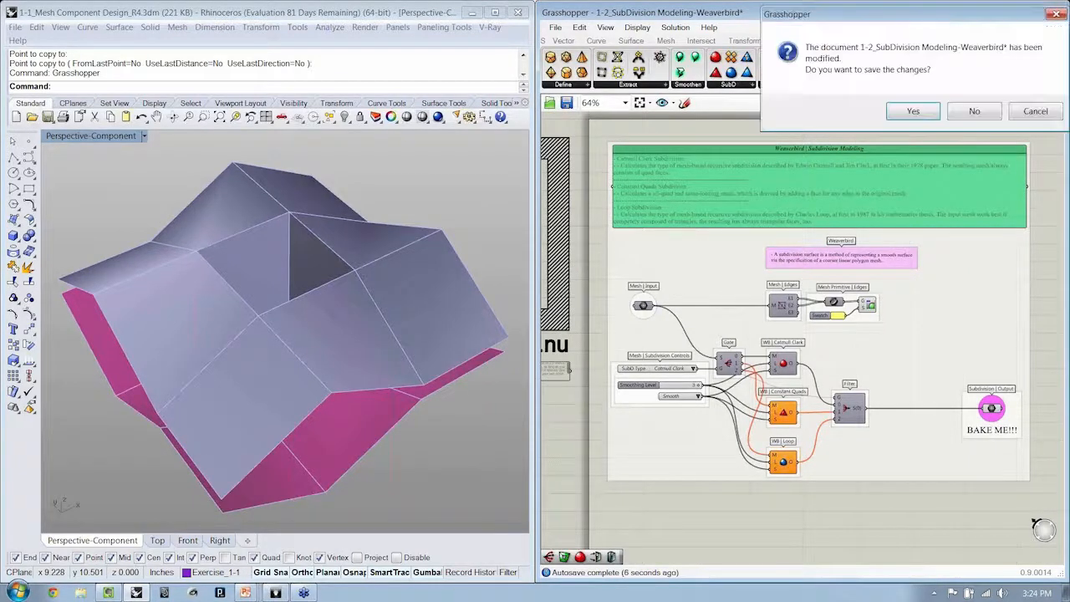
click(915, 110)
- Reopen the saved 1-2_SubDivision Modeling-Weaverbird_w.gh definition
click(555, 27)
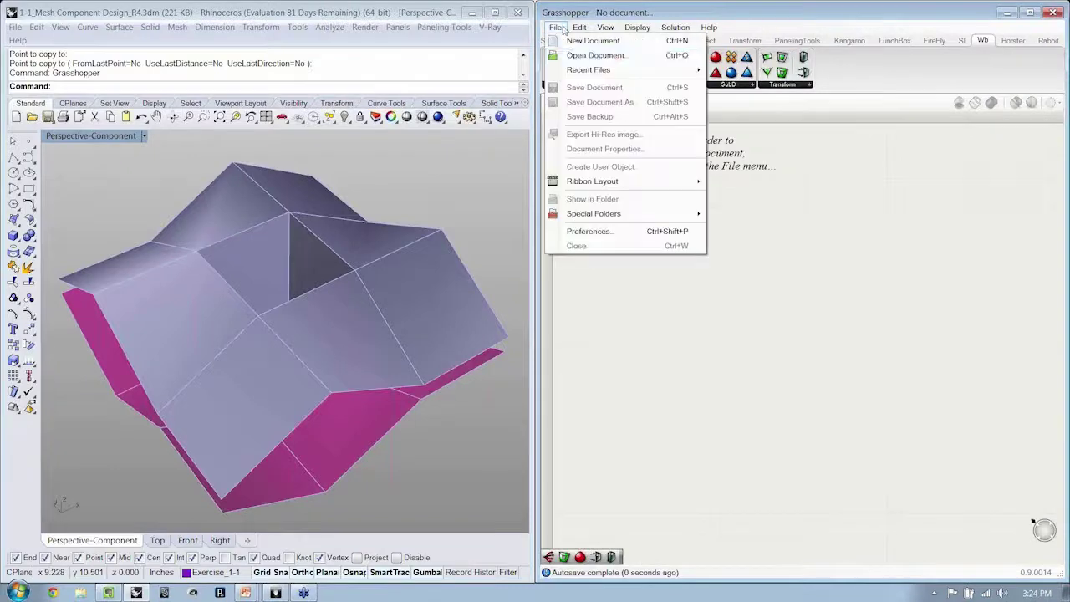
click(602, 55)
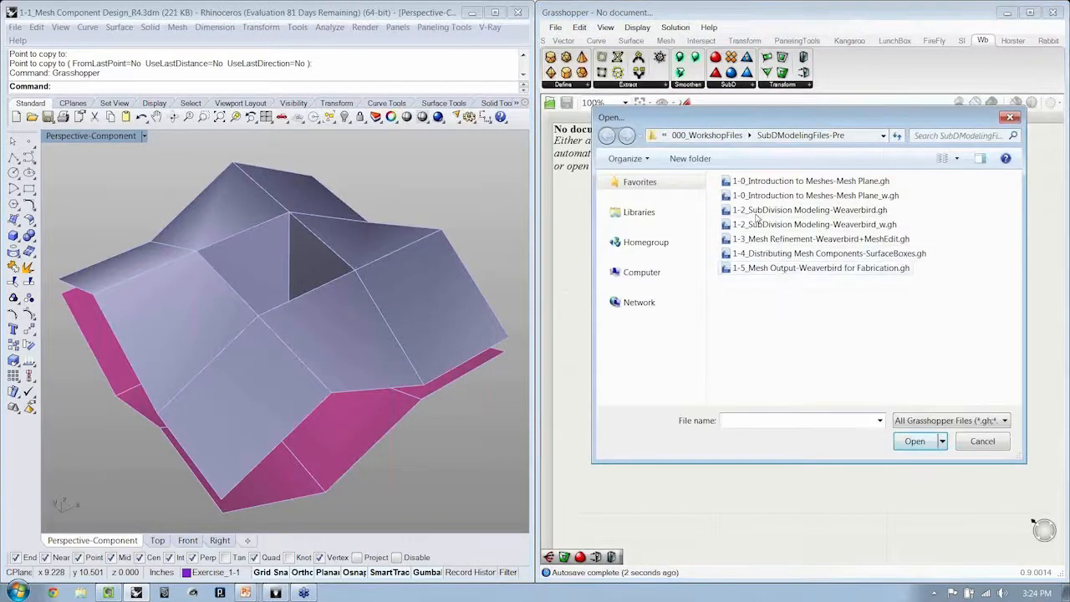
click(770, 225)
click(920, 441)
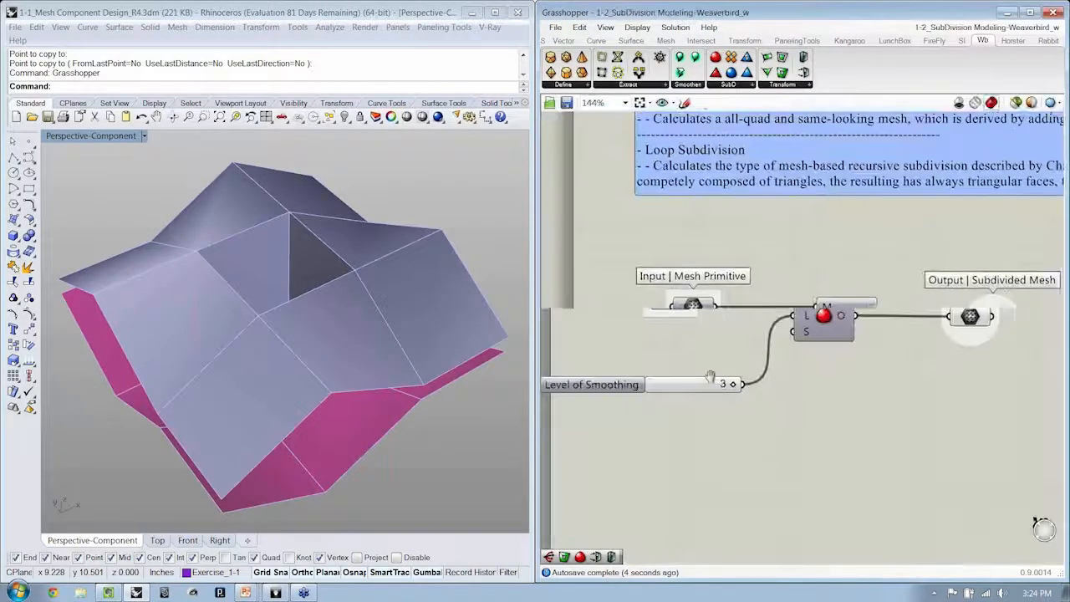
drag(717, 325, 742, 325)
drag(736, 394, 774, 393)
drag(742, 325, 774, 325)
drag(846, 353, 881, 353)
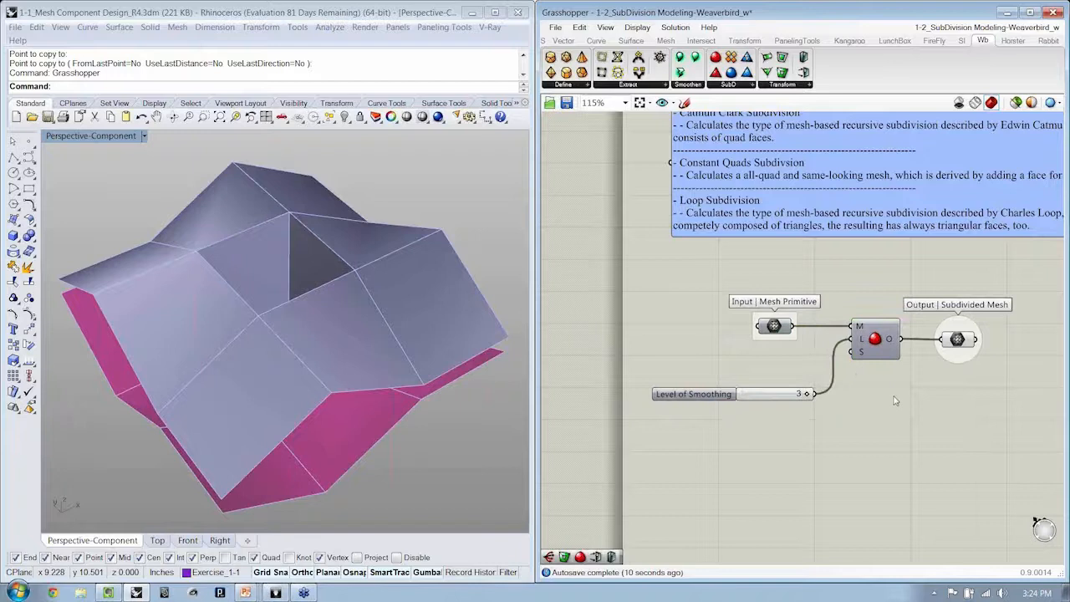
click(413, 338)
right_drag(412, 338, 300, 277)
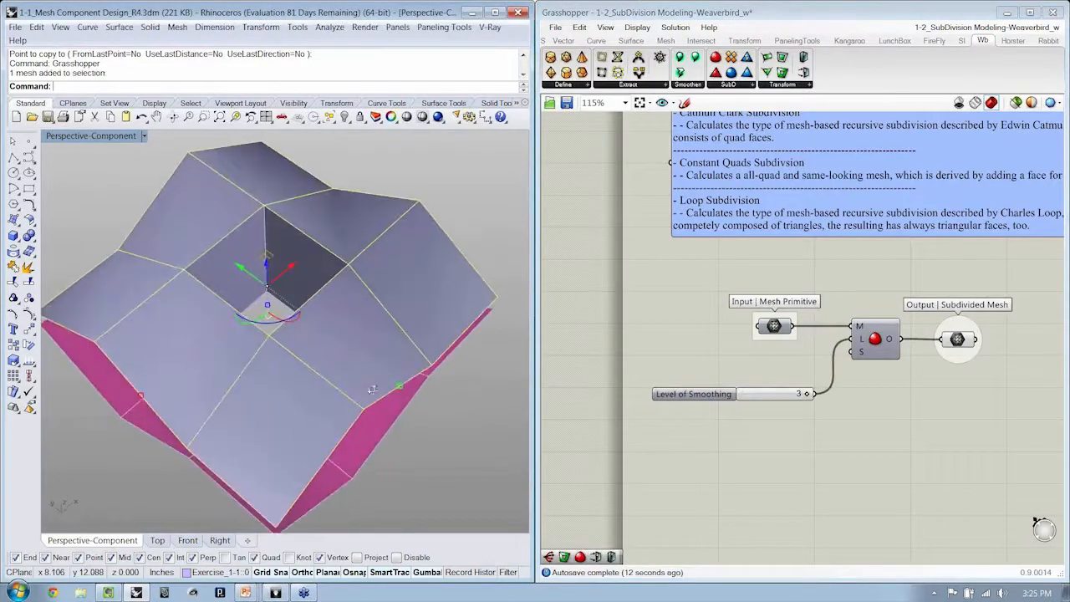
click(300, 277)
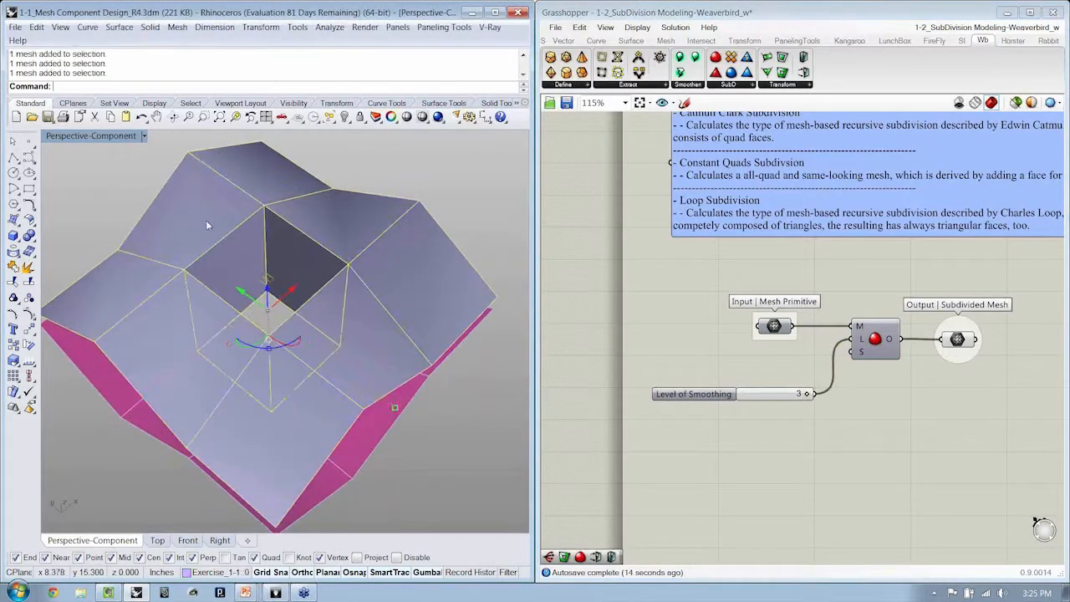
drag(268, 334, 267, 360)
right_drag(267, 359, 272, 306)
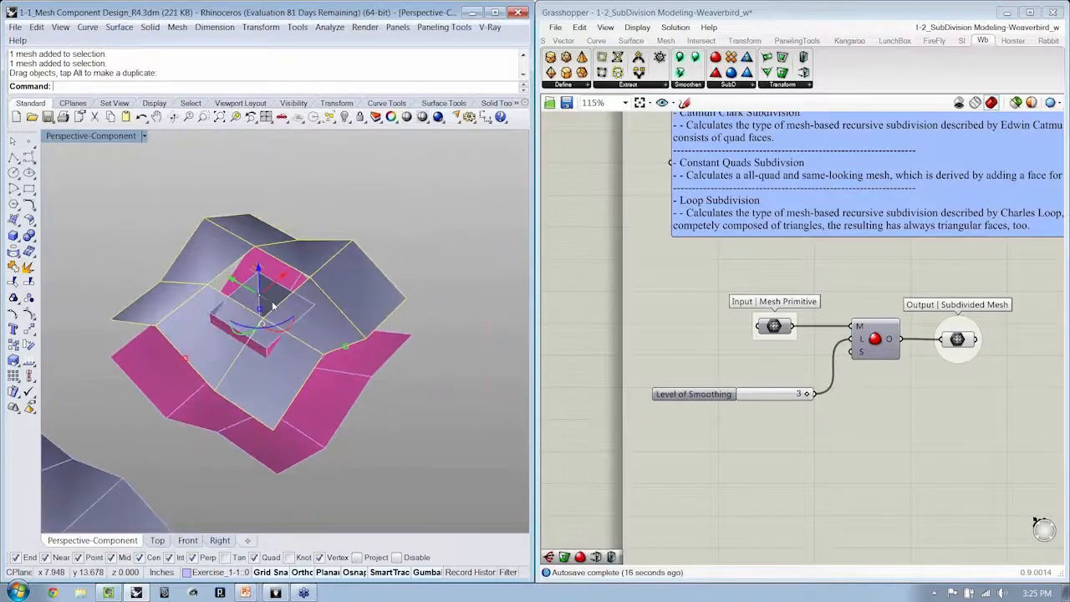
key(ctrl+z)
drag(262, 303, 261, 334)
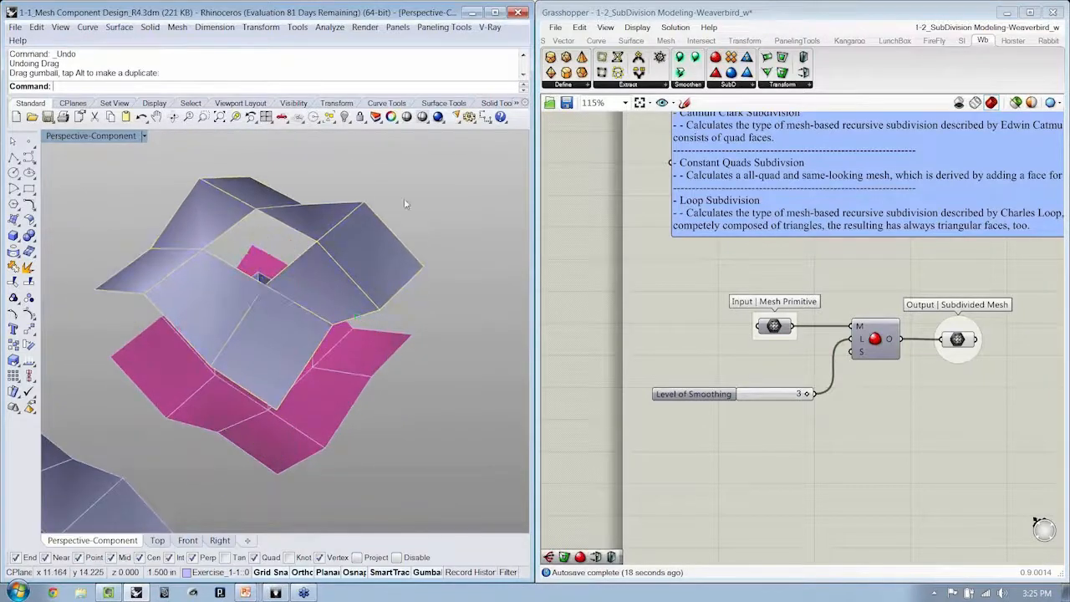
mouse_move(404, 198)
right_down()
mouse_move(389, 277)
mouse_move(319, 296)
right_up()
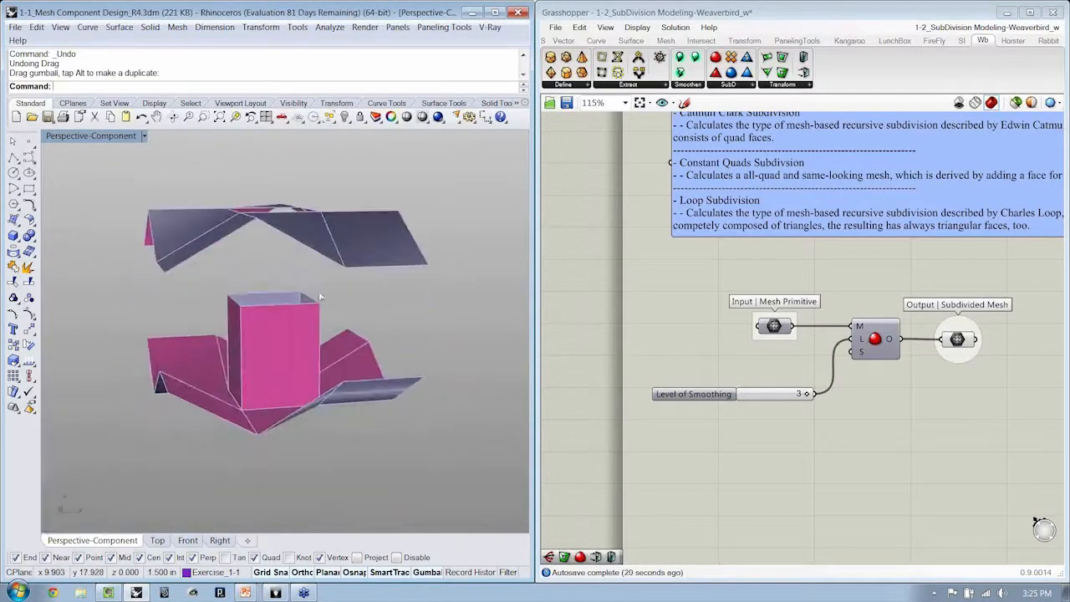
mouse_move(252, 290)
right_down()
mouse_move(262, 246)
mouse_move(337, 316)
mouse_move(356, 390)
mouse_move(406, 246)
mouse_move(289, 316)
right_up()
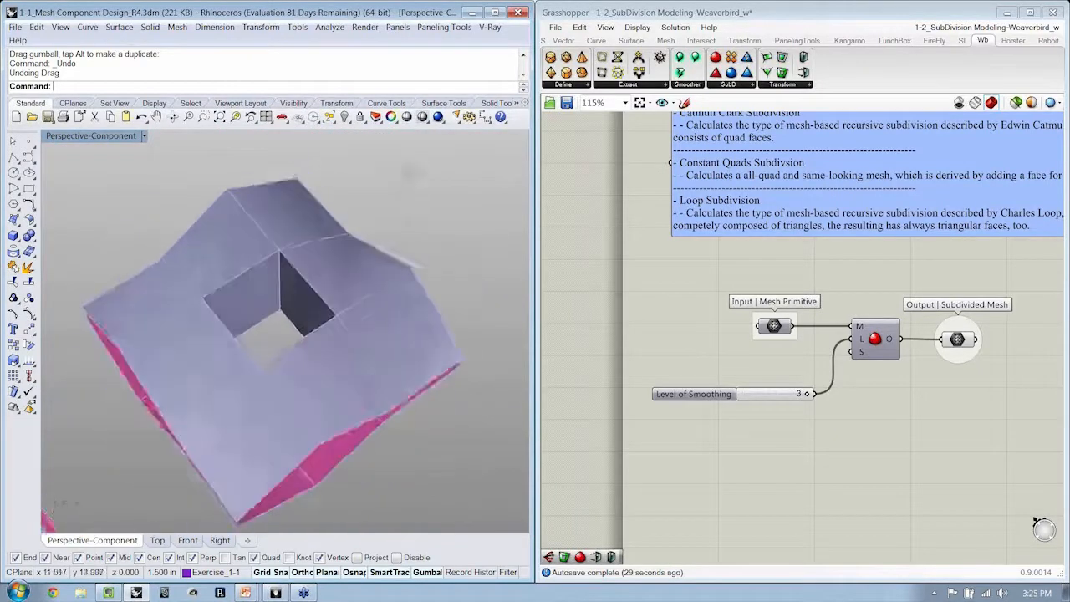
right_drag(410, 172, 422, 188)
- Reference the three component meshes as multiple meshes into the Loop subdivision input
right_click(779, 331)
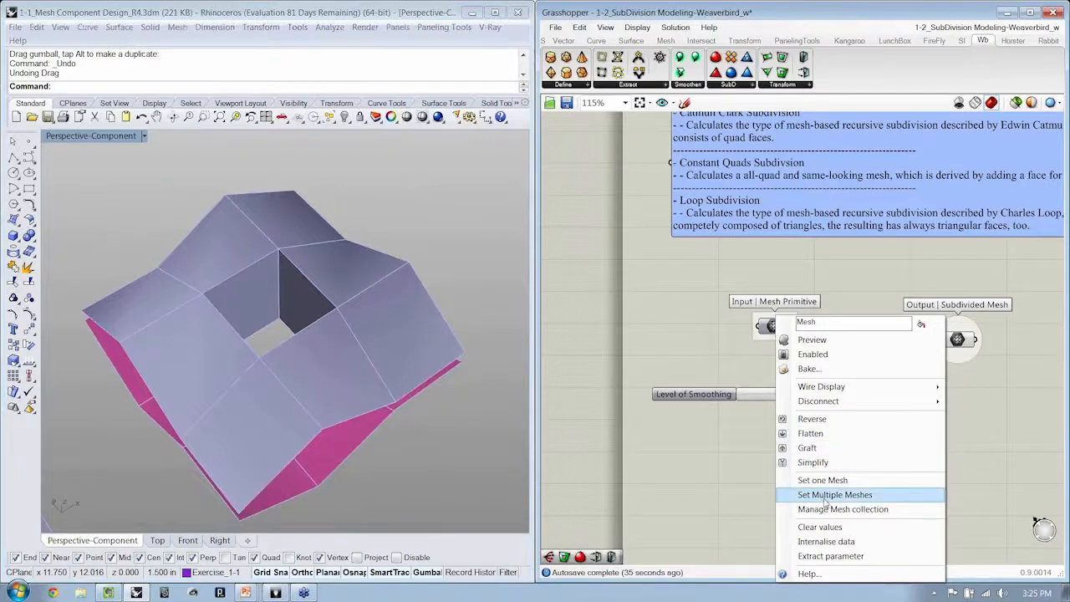
click(826, 495)
click(391, 340)
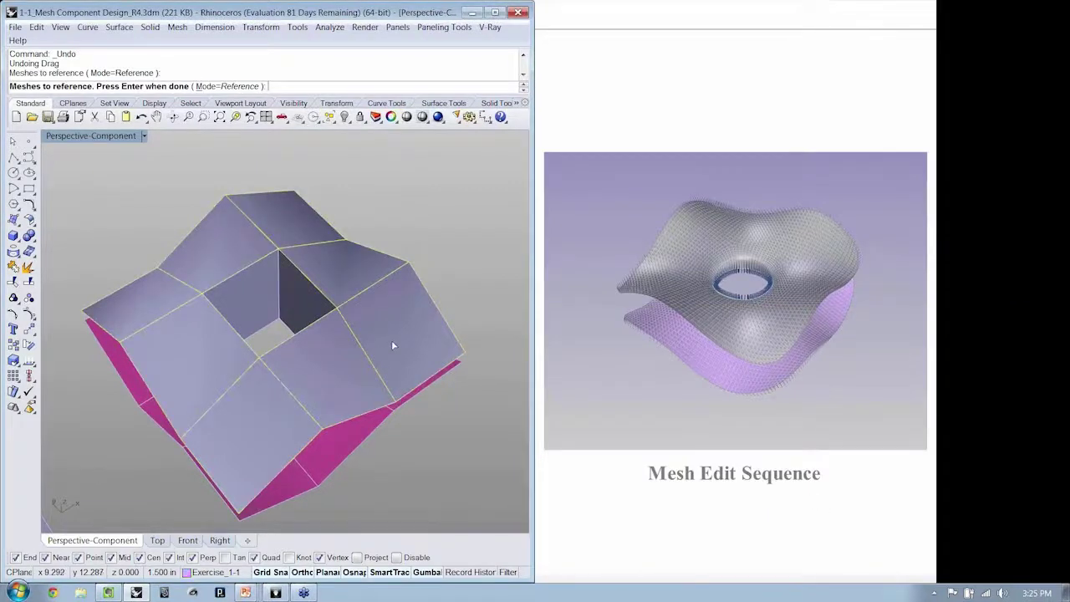
click(259, 293)
click(330, 450)
right_click(332, 455)
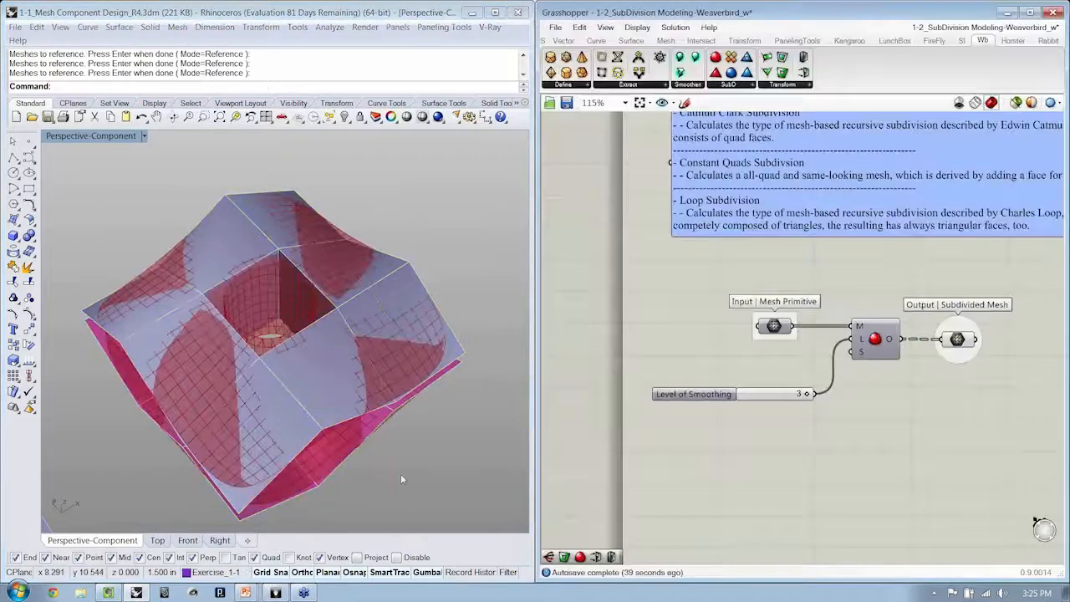
- Show the Rhino perspective in wireframe and orbit to inspect the smoothed preview around the hole
mouse_move(401, 473)
right_down()
mouse_move(355, 418)
mouse_move(262, 384)
mouse_move(335, 382)
right_up()
key(ctrl+alt+w)
scroll(284, 334, up, 2)
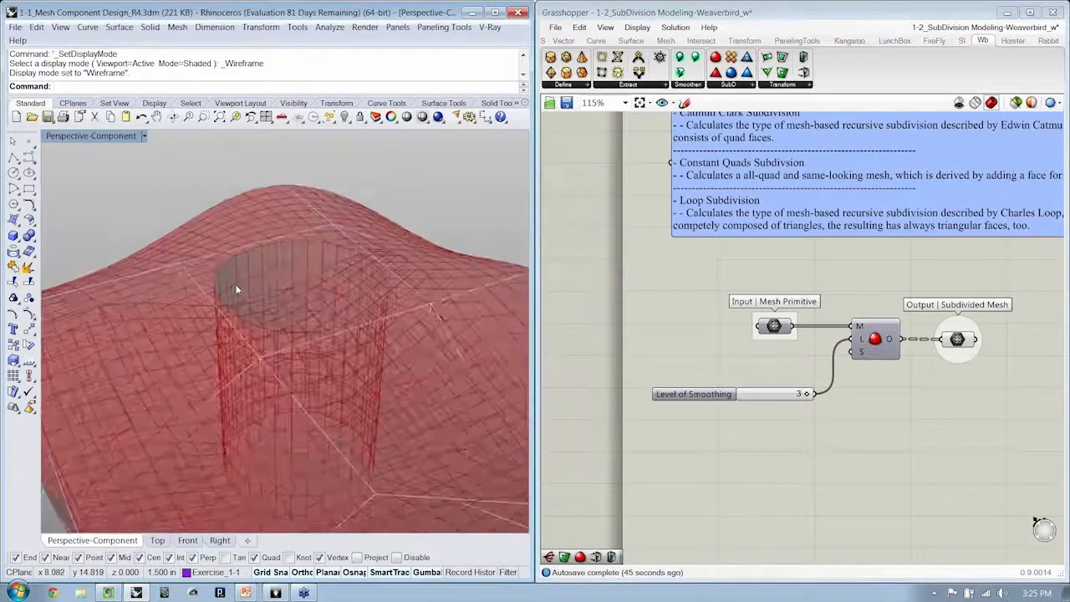
scroll(268, 309, up, 3)
scroll(263, 297, up, 2)
right_drag(263, 296, 134, 223)
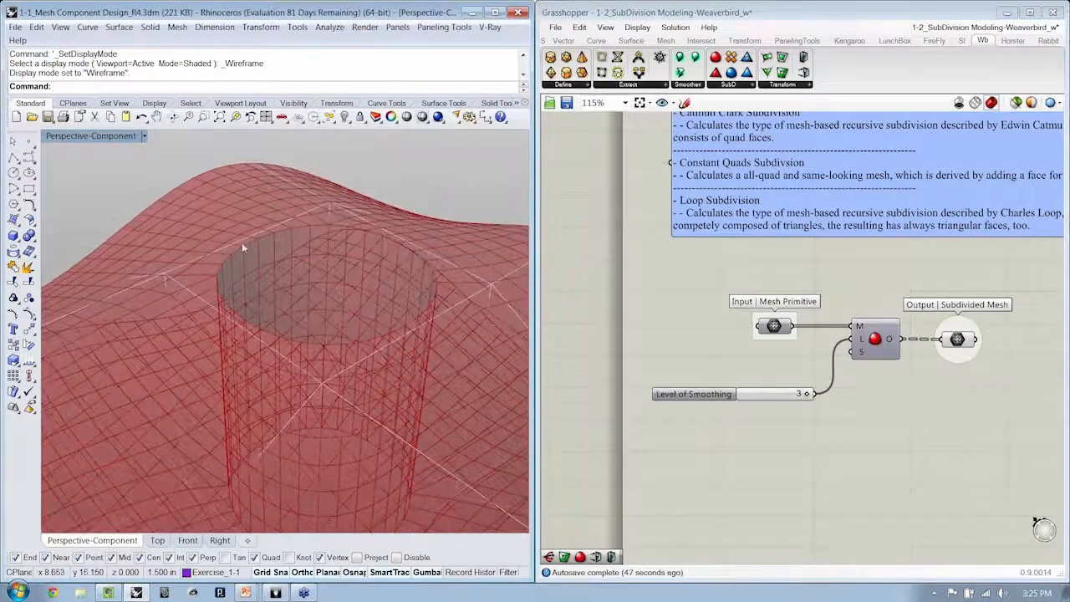
mouse_move(243, 248)
right_down()
mouse_move(318, 255)
mouse_move(329, 227)
mouse_move(278, 265)
mouse_move(310, 306)
mouse_move(251, 287)
mouse_move(198, 243)
mouse_move(197, 259)
right_up()
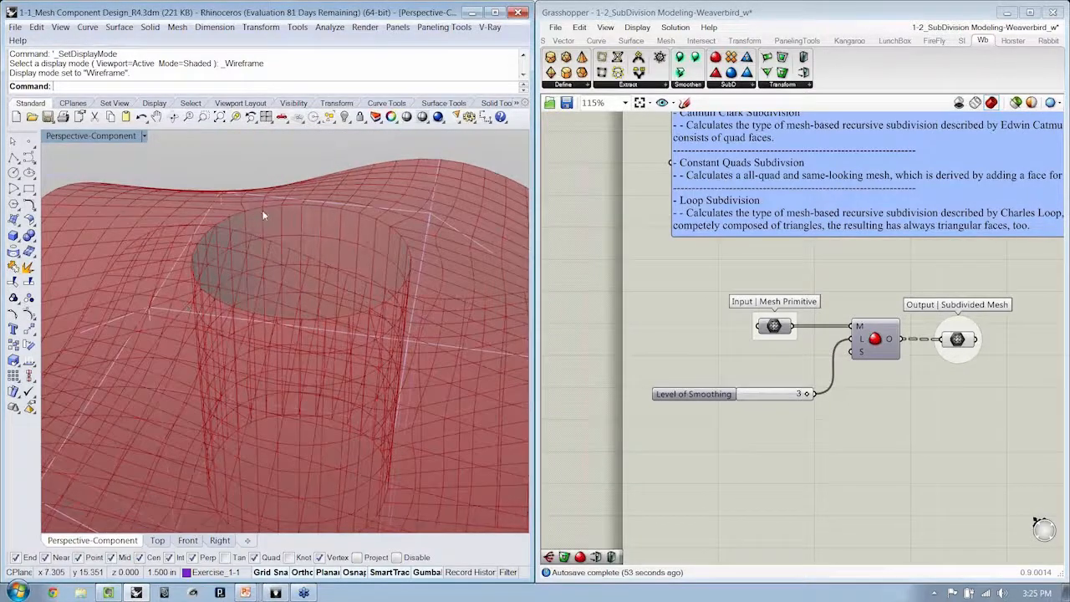
right_drag(263, 215, 277, 208)
right_drag(641, 281, 659, 262)
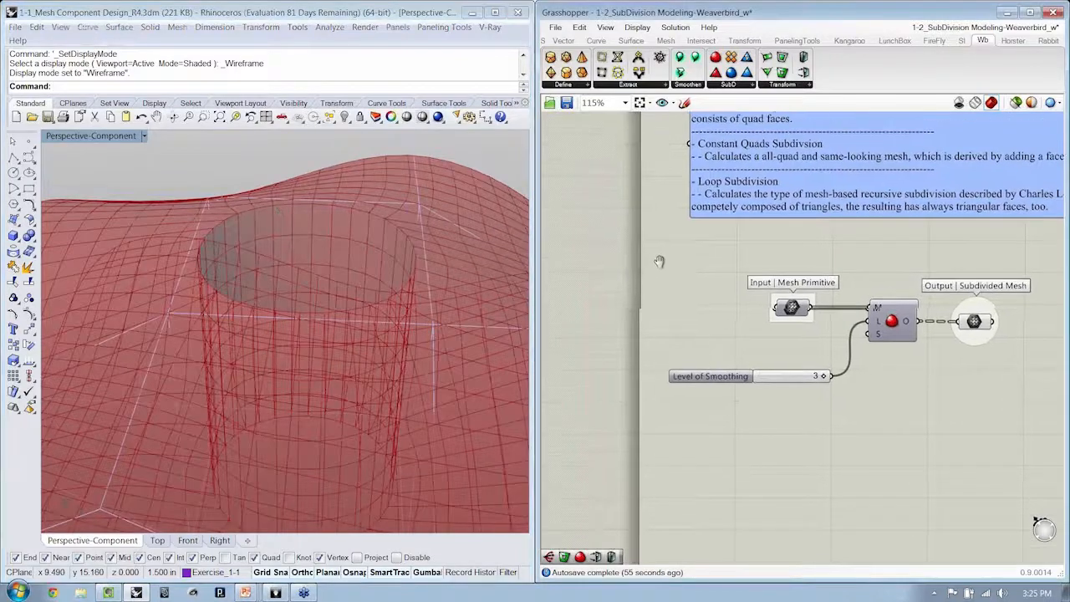
scroll(236, 228, up, 5)
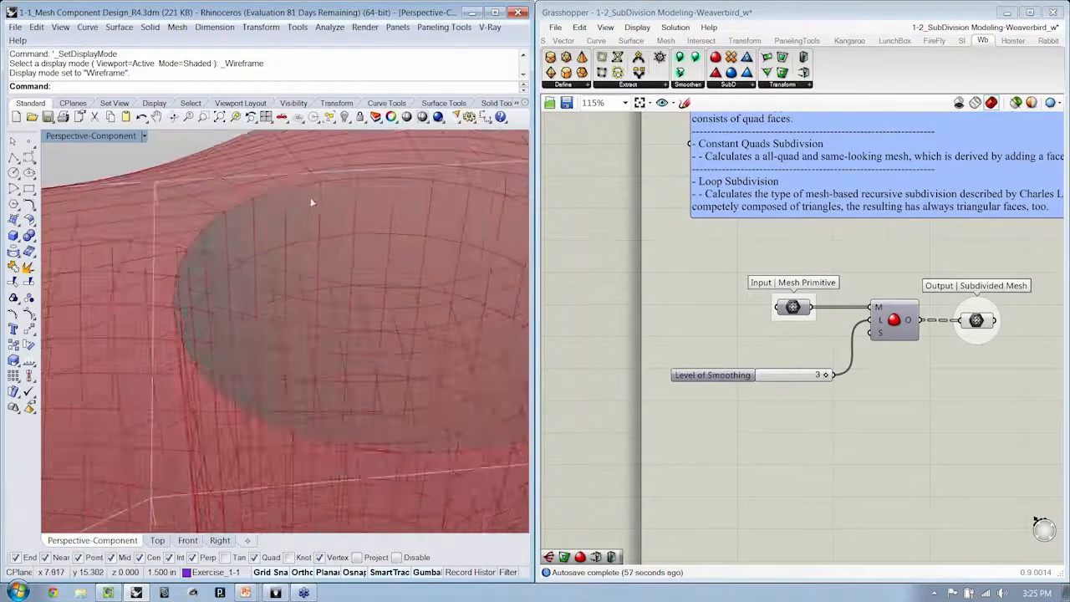
right_drag(338, 189, 271, 251)
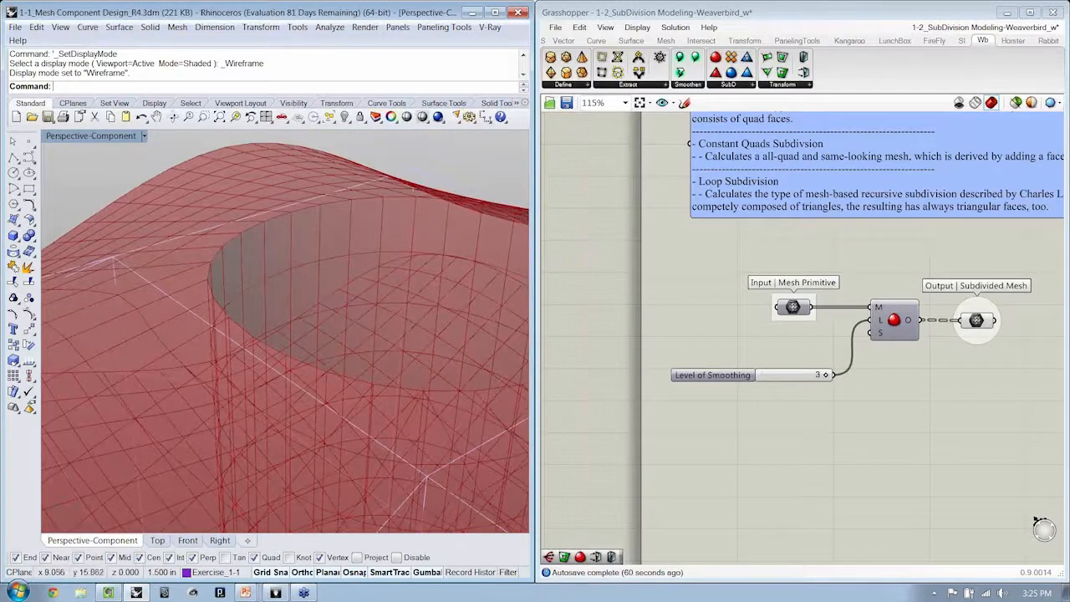
right_drag(203, 195, 259, 315)
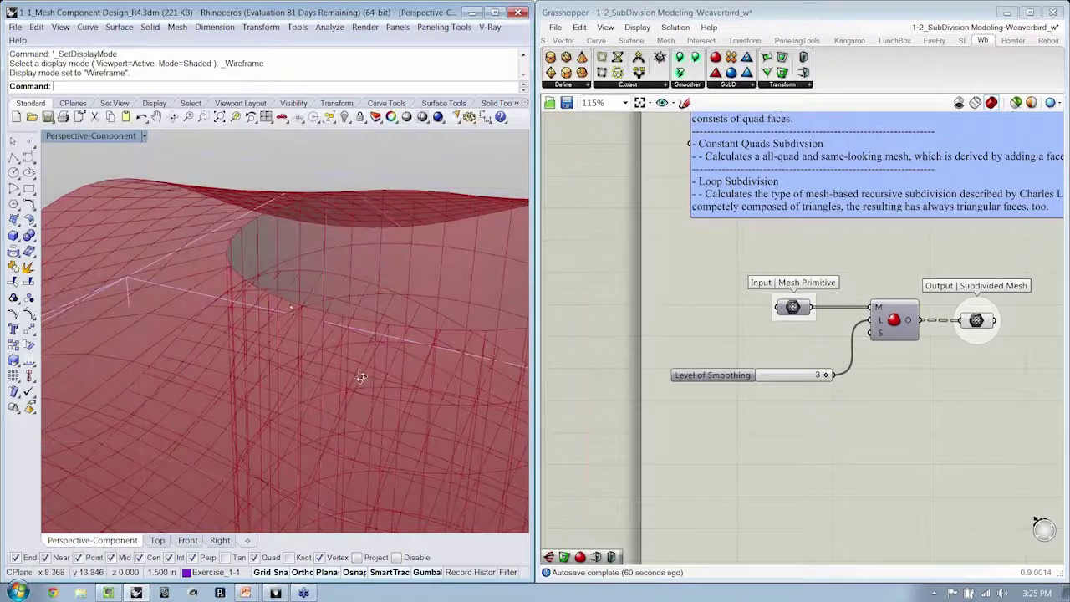
right_drag(269, 281, 347, 346)
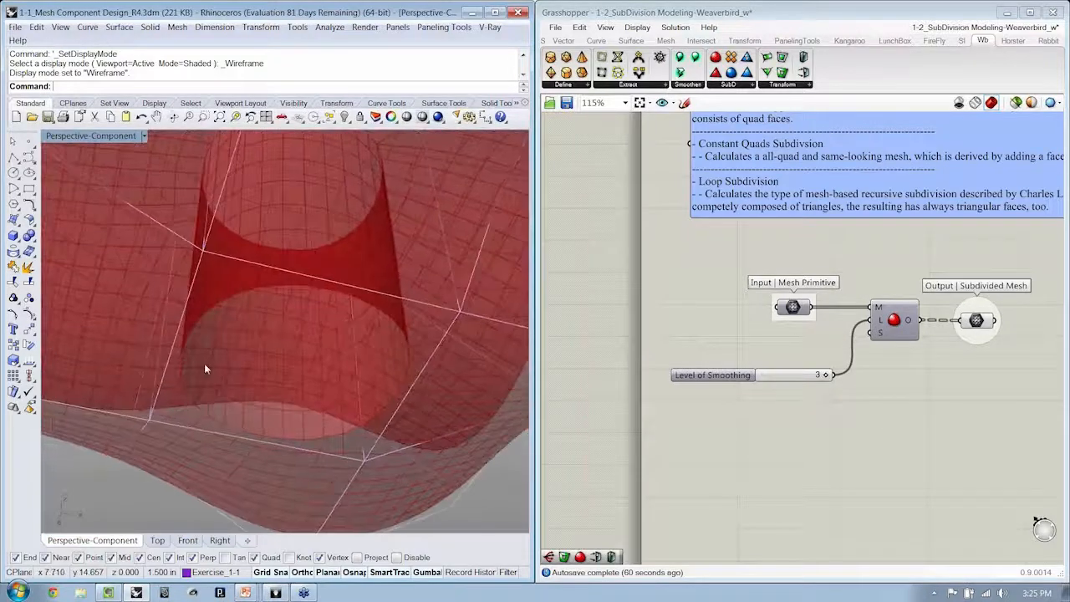
mouse_move(204, 369)
right_down()
mouse_move(174, 382)
mouse_move(233, 341)
mouse_move(320, 340)
mouse_move(325, 367)
right_up()
scroll(820, 314, up, 2)
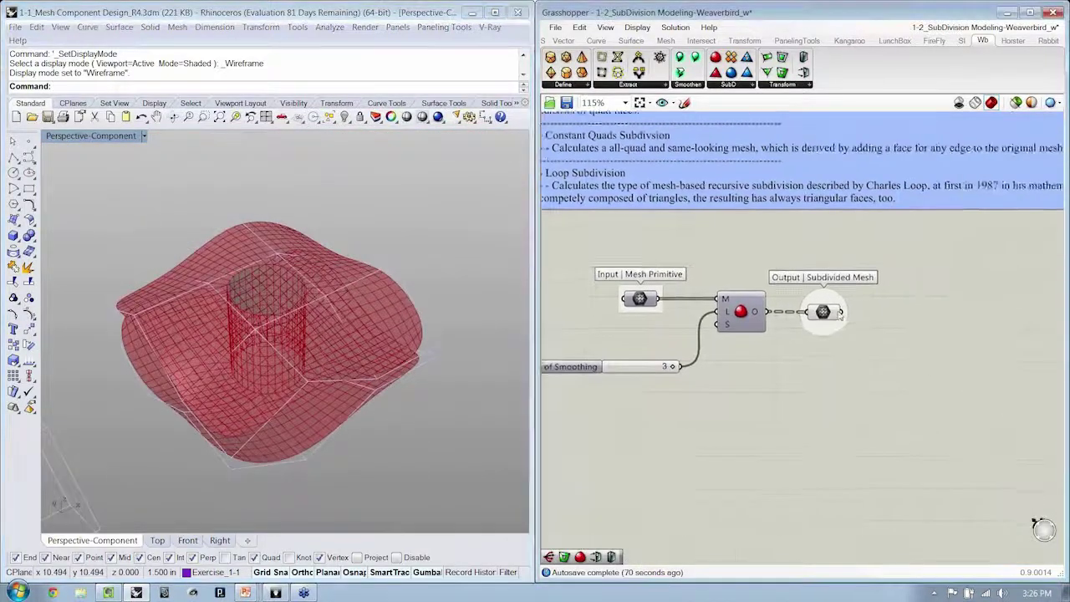
- Bake the subdivided mesh output into Rhino, close Grasshopper and select the baked mesh in maximized Rhino
click(818, 315)
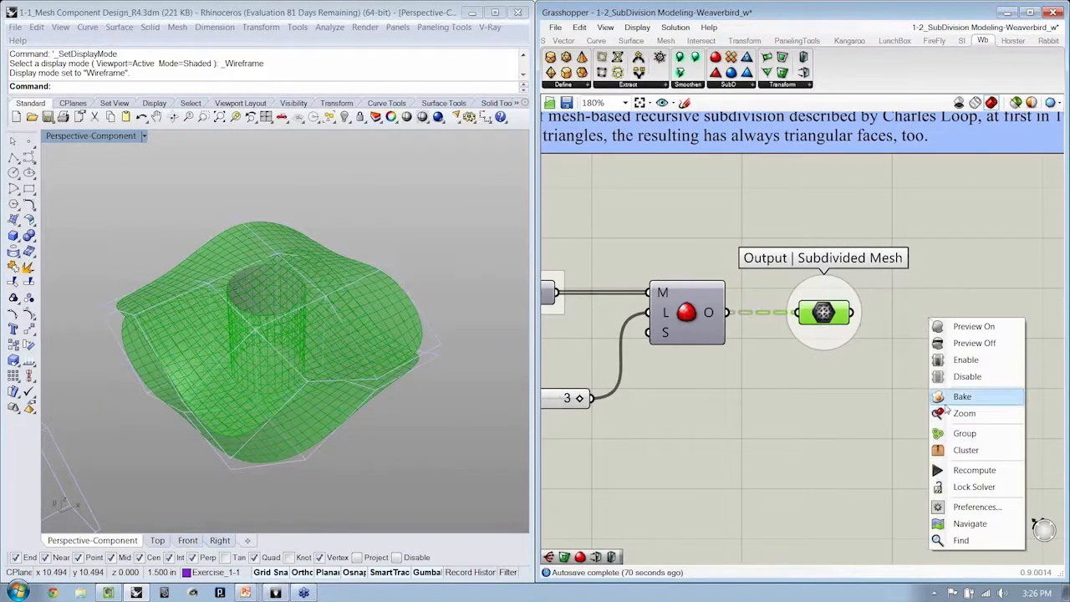
click(847, 408)
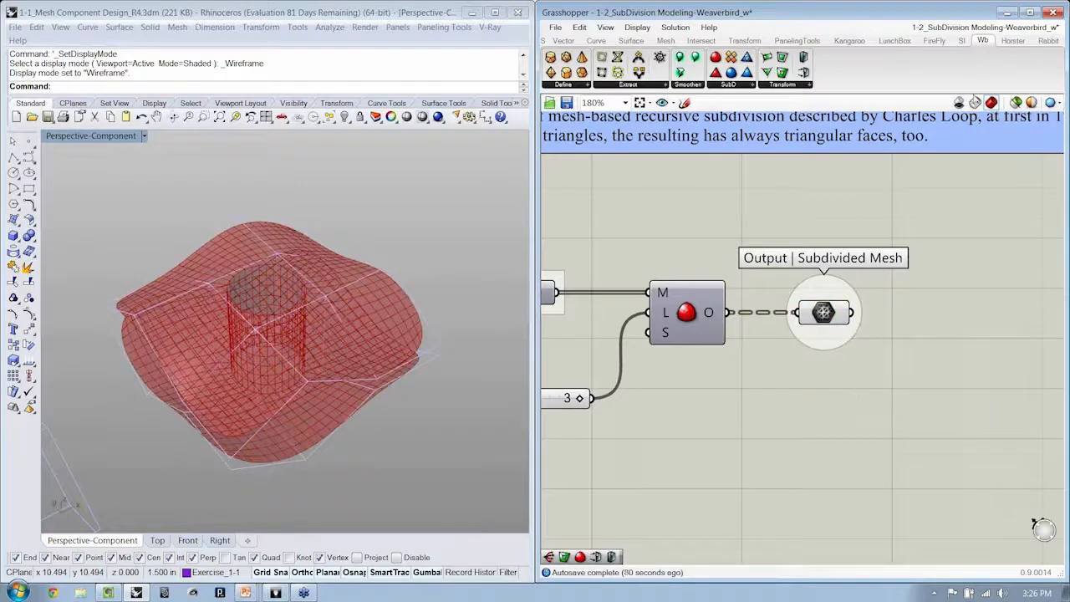
click(1055, 12)
click(494, 13)
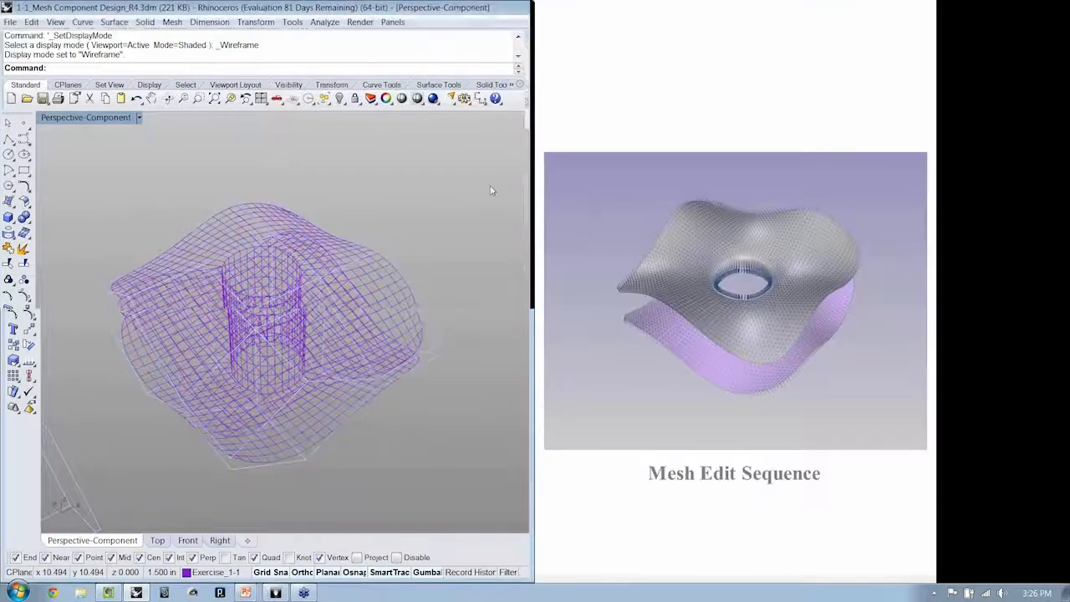
click(491, 244)
scroll(491, 244, up, 5)
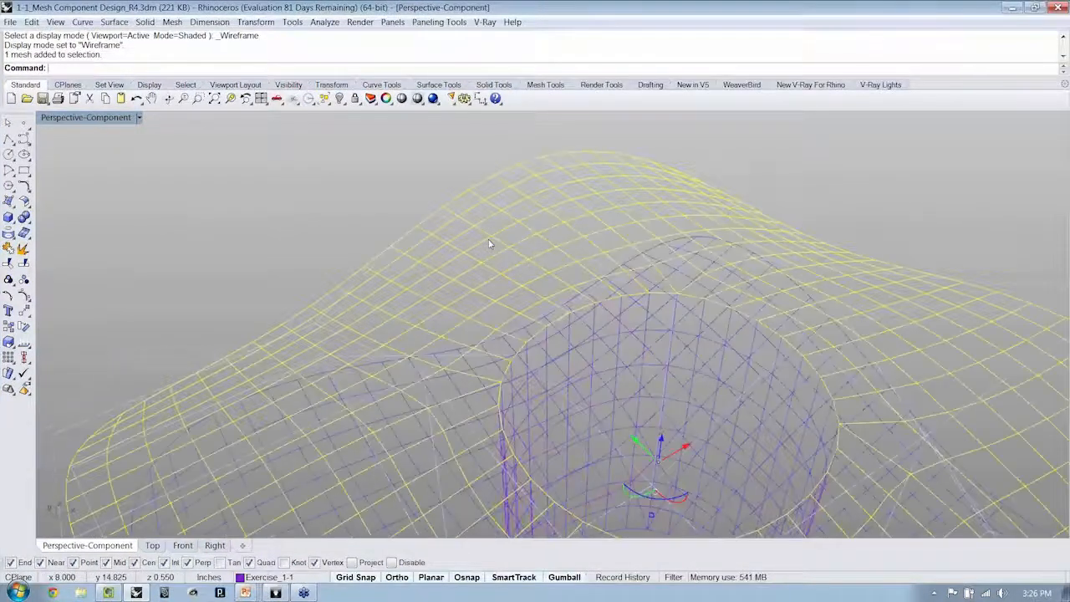
- Move the baked mesh away from the originals, zoom to it and switch to shaded display
click(569, 342)
key(Return)
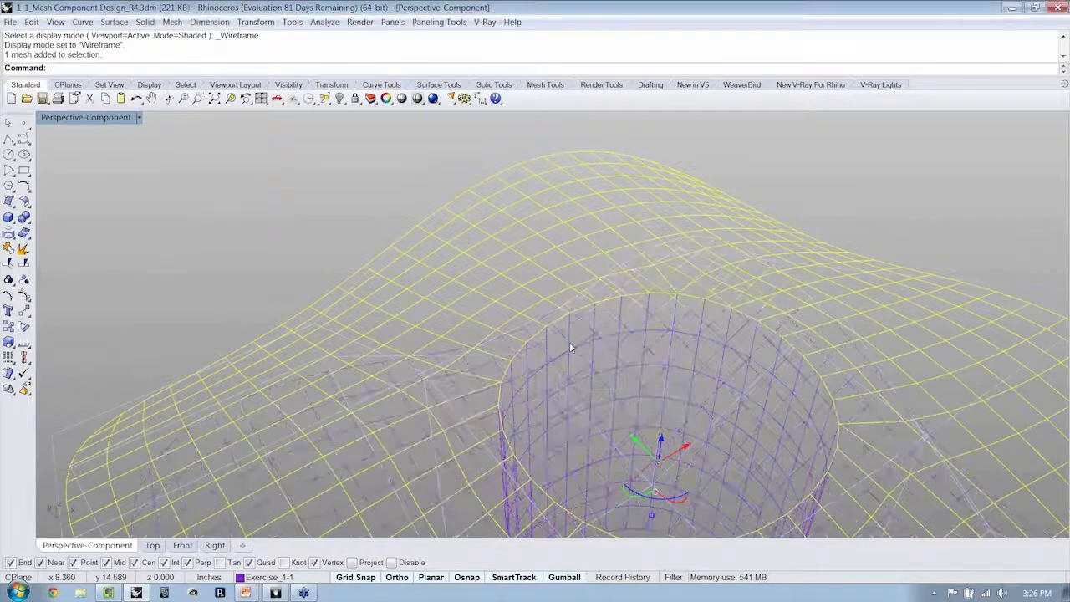
scroll(569, 342, down, 5)
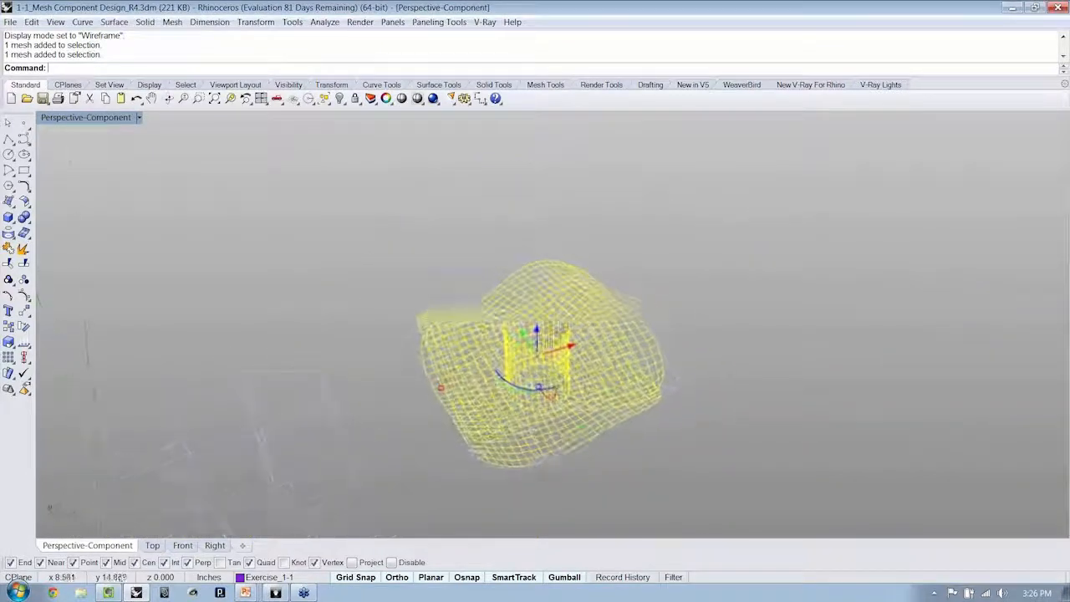
drag(540, 343, 410, 215)
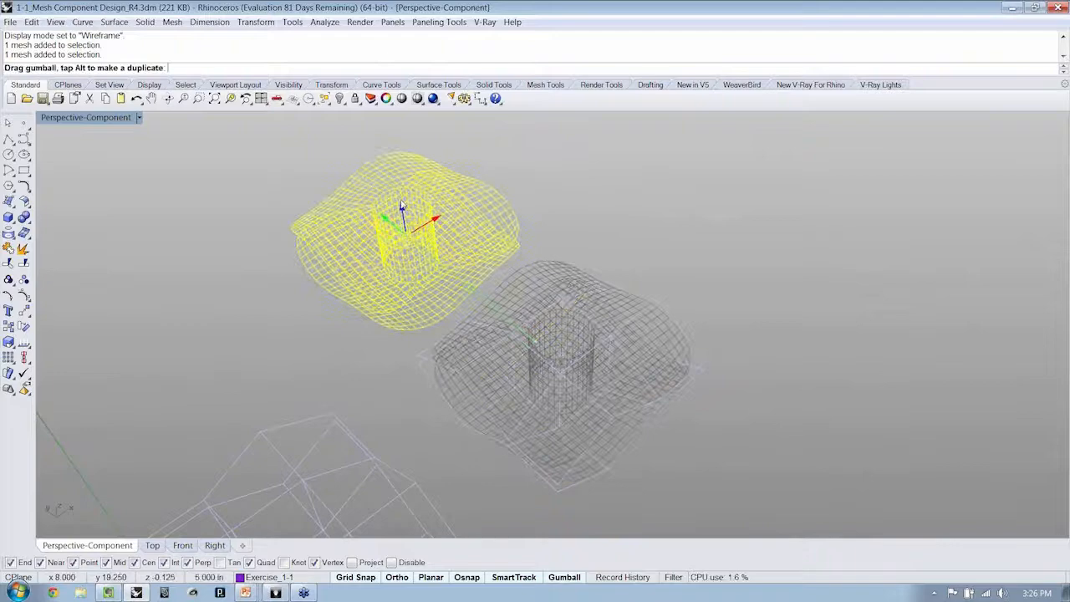
text(ZS)
key(Return)
key(Escape)
key(ctrl+alt+s)
scroll(525, 305, up, 3)
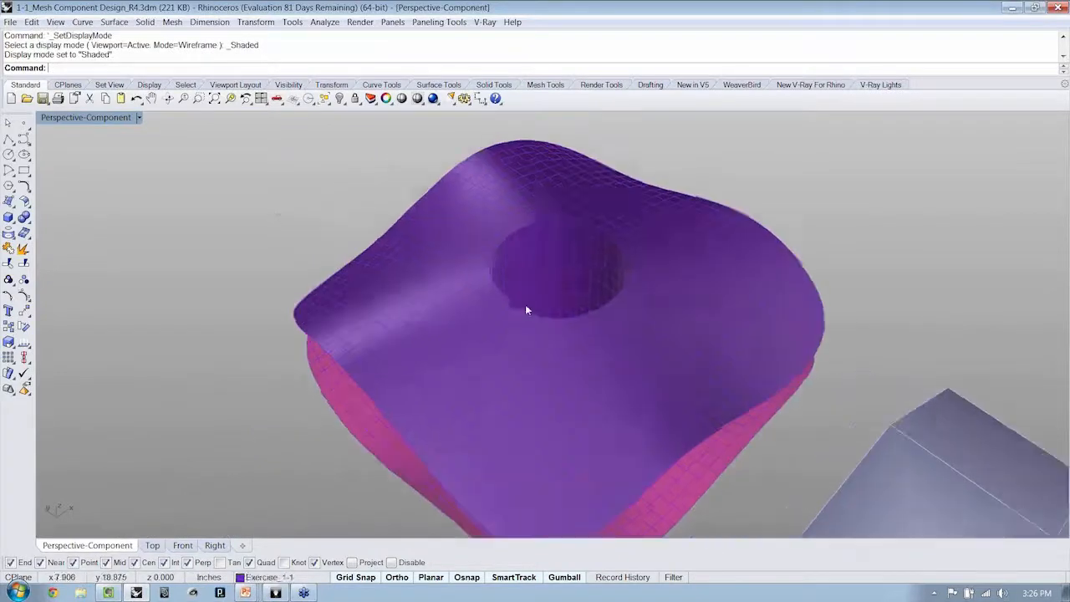
scroll(583, 303, up, 3)
scroll(602, 343, up, 2)
scroll(602, 342, up, 2)
- Inspect the smooth baked mesh against the faceted components in shaded view, then switch to the slides
mouse_move(703, 313)
right_down()
mouse_move(791, 284)
mouse_move(738, 277)
mouse_move(683, 218)
mouse_move(543, 309)
mouse_move(552, 268)
mouse_move(657, 311)
mouse_move(704, 407)
mouse_move(135, 342)
mouse_move(719, 301)
mouse_move(778, 234)
mouse_move(764, 270)
mouse_move(662, 363)
mouse_move(661, 268)
mouse_move(695, 366)
mouse_move(698, 314)
mouse_move(693, 376)
mouse_move(672, 437)
mouse_move(677, 276)
mouse_move(506, 215)
right_up()
click(552, 267)
click(705, 407)
click(134, 341)
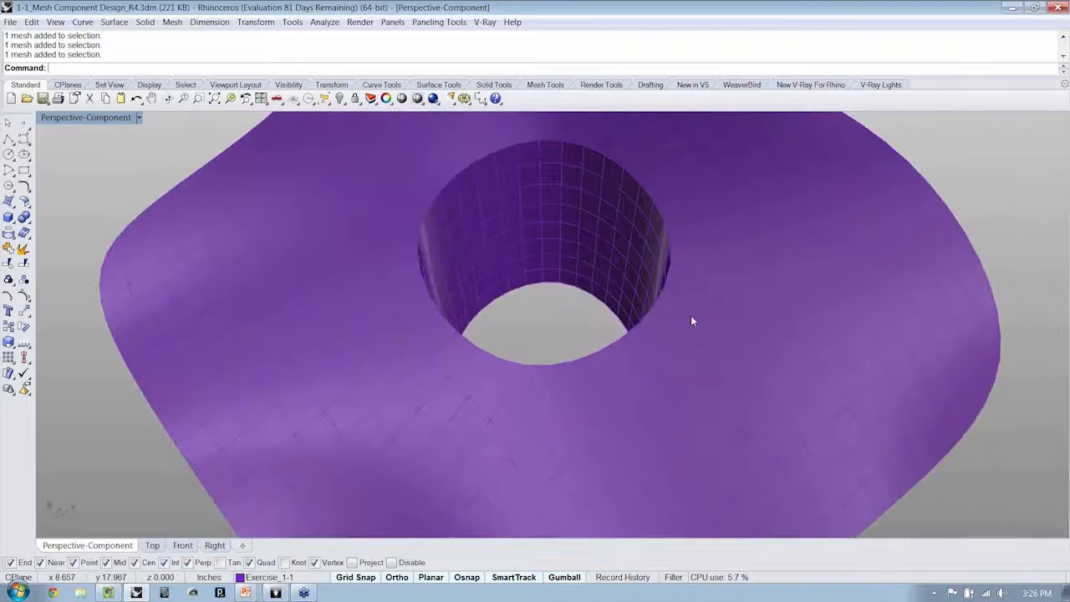
scroll(693, 321, down, 5)
mouse_move(721, 329)
right_down()
mouse_move(640, 270)
mouse_move(686, 259)
mouse_move(654, 203)
mouse_move(680, 263)
mouse_move(676, 296)
mouse_move(638, 253)
mouse_move(653, 294)
mouse_move(628, 280)
mouse_move(643, 330)
right_up()
key(ctrl+alt+s)
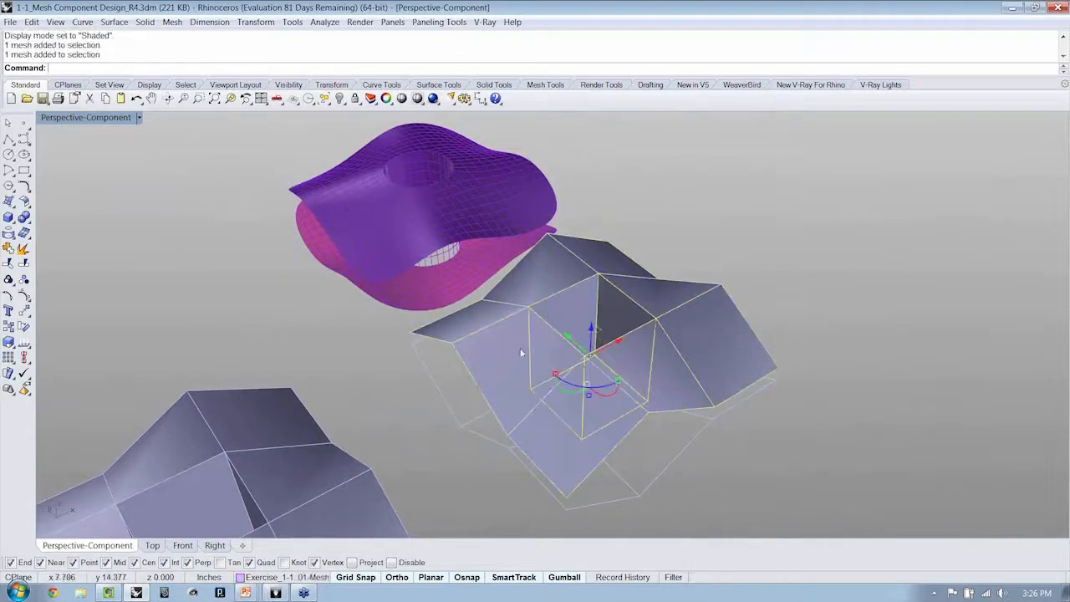
click(774, 286)
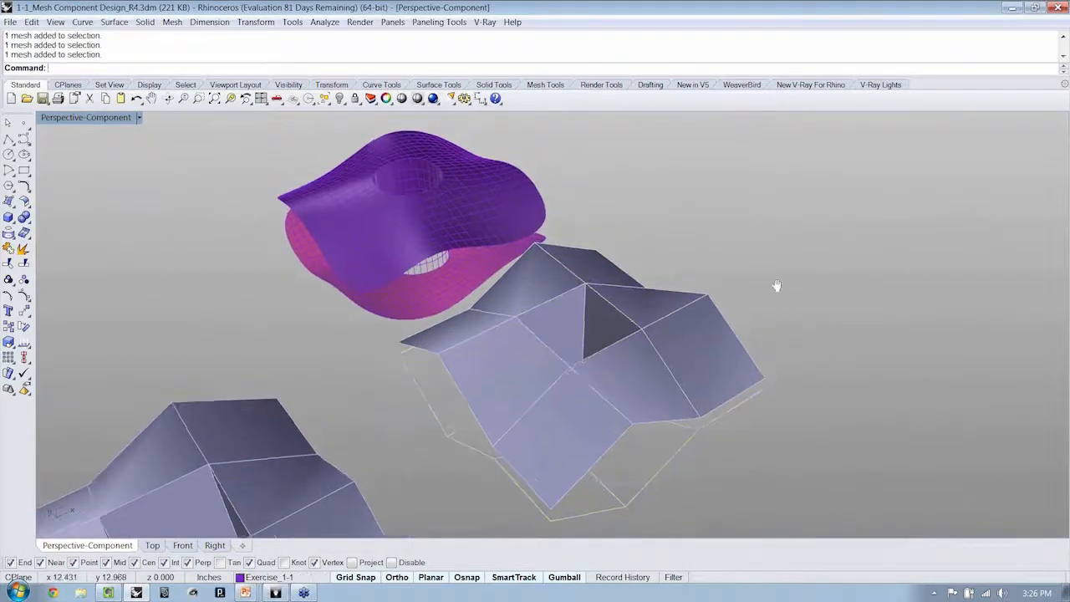
mouse_move(774, 287)
right_down()
mouse_move(753, 303)
mouse_move(588, 351)
mouse_move(610, 329)
right_up()
key(alt+Tab)
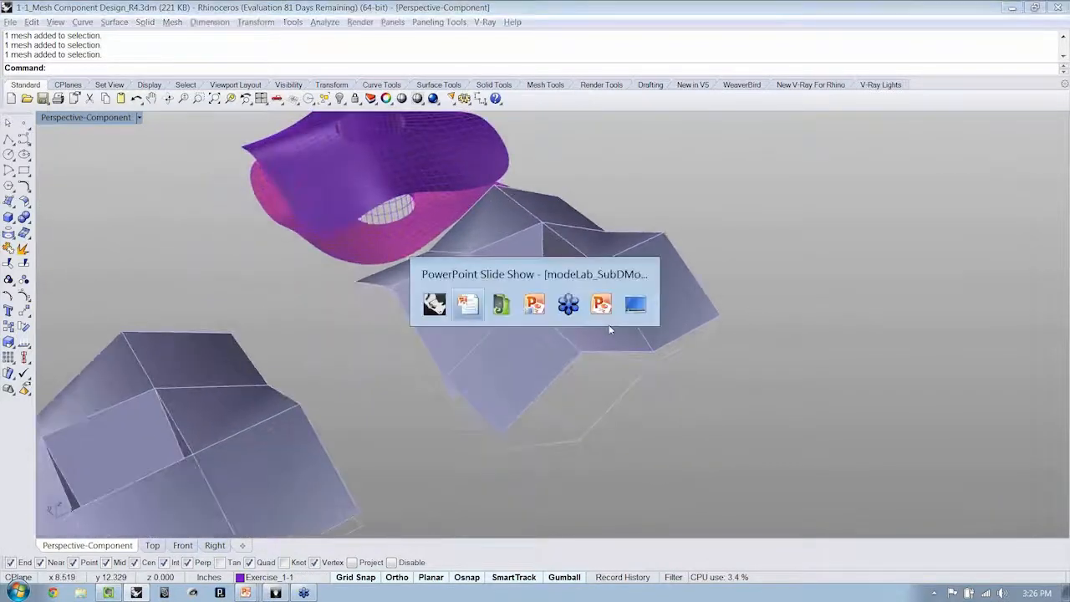